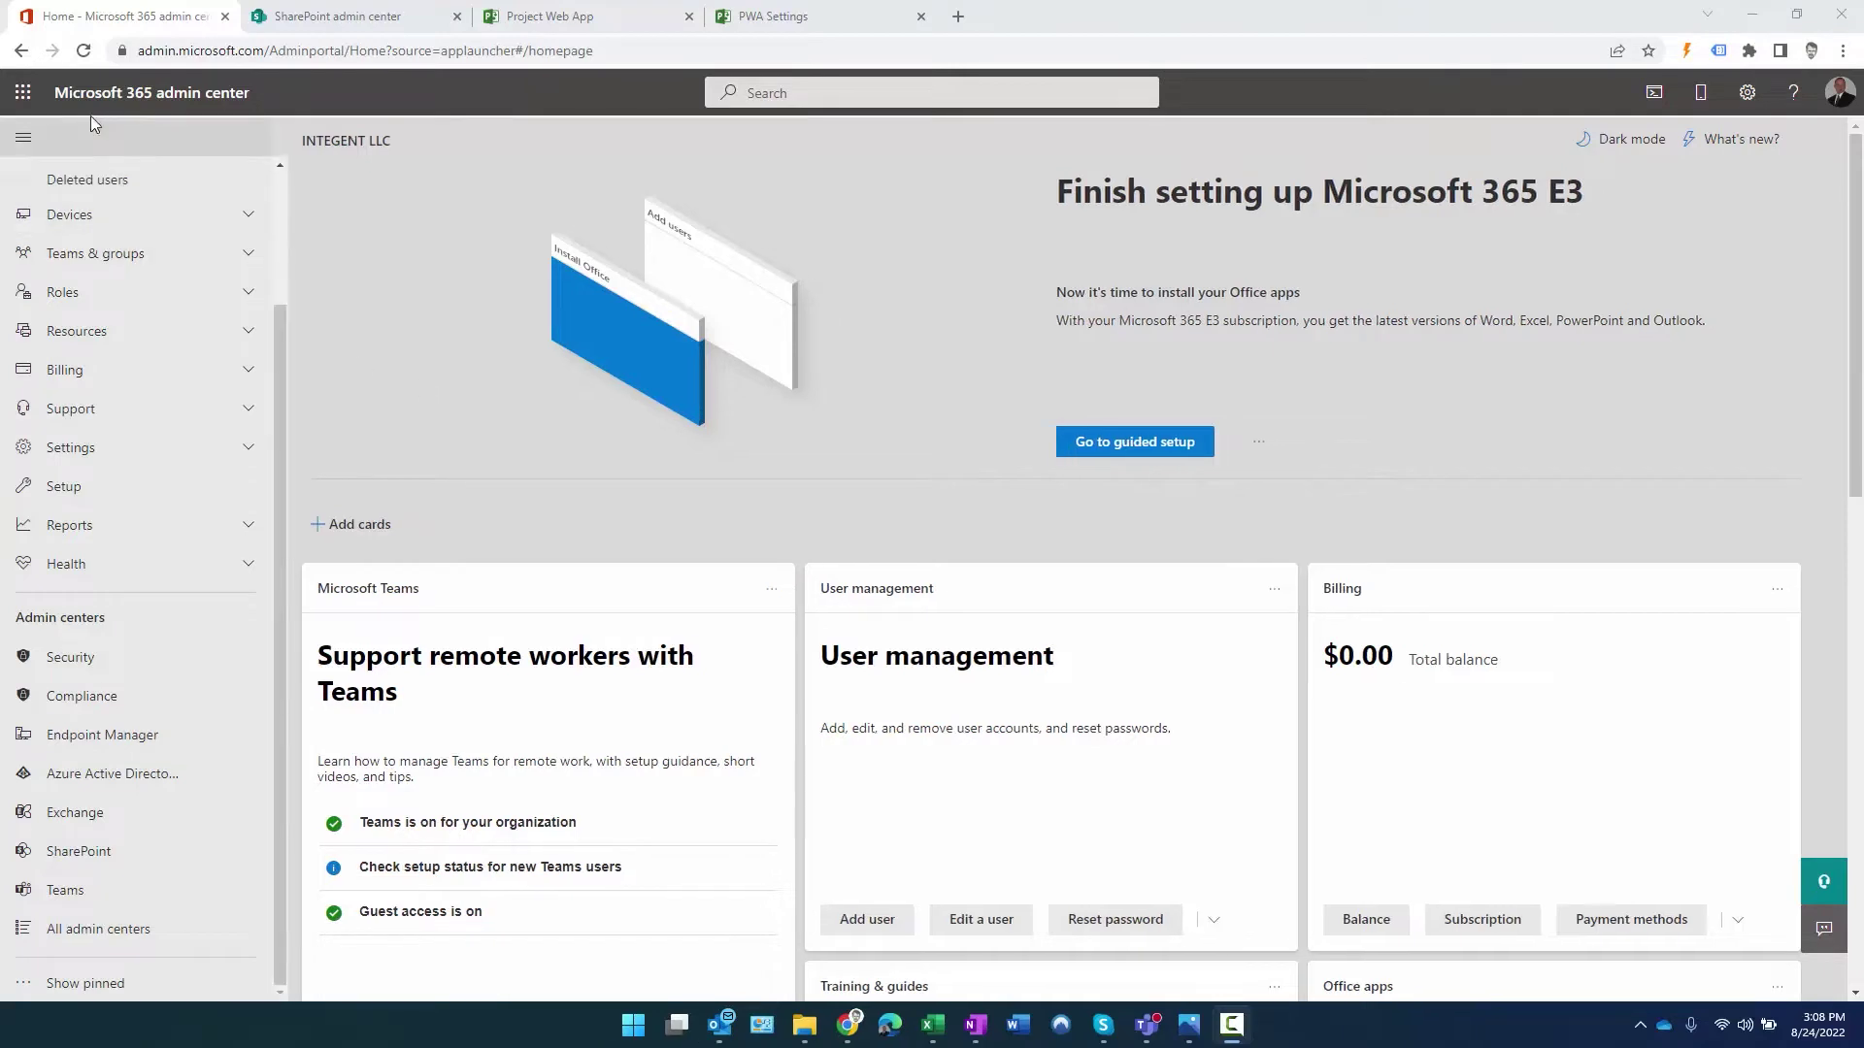
# Go to Active users and start adding a new user
pyautogui.click(23, 92)
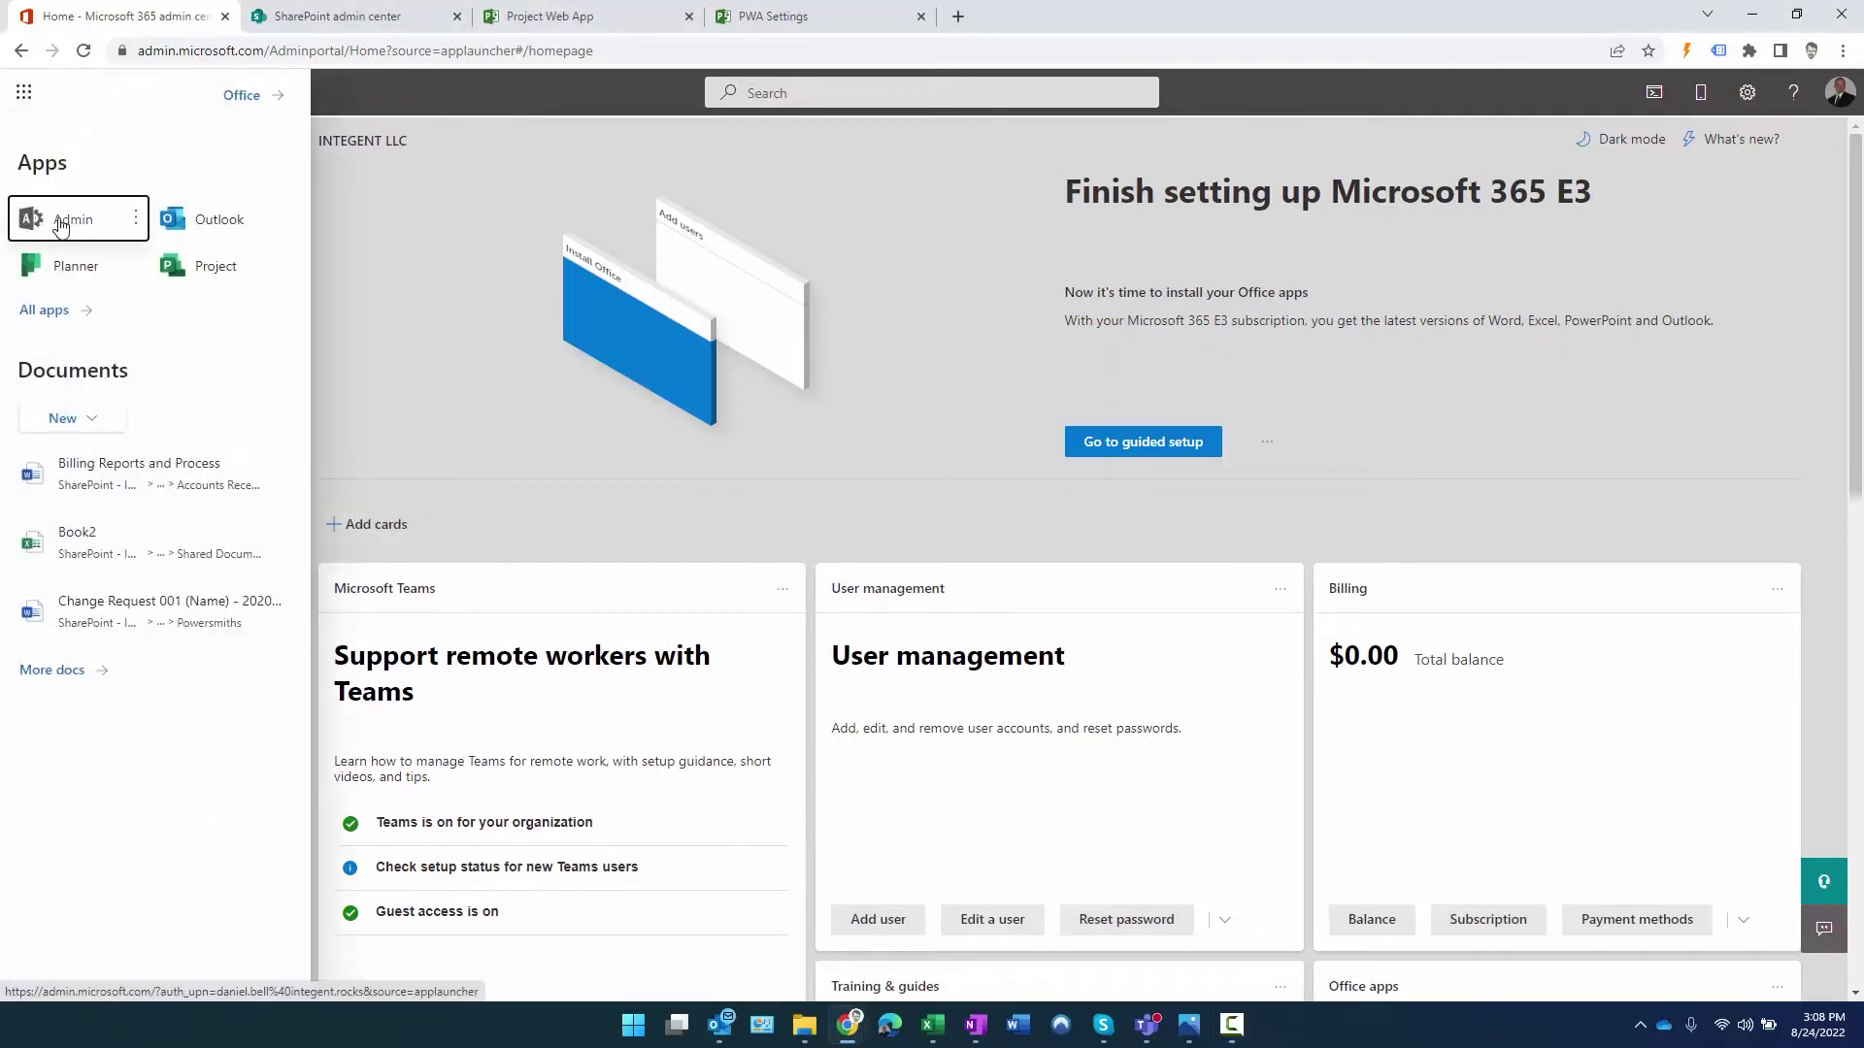
pyautogui.click(378, 223)
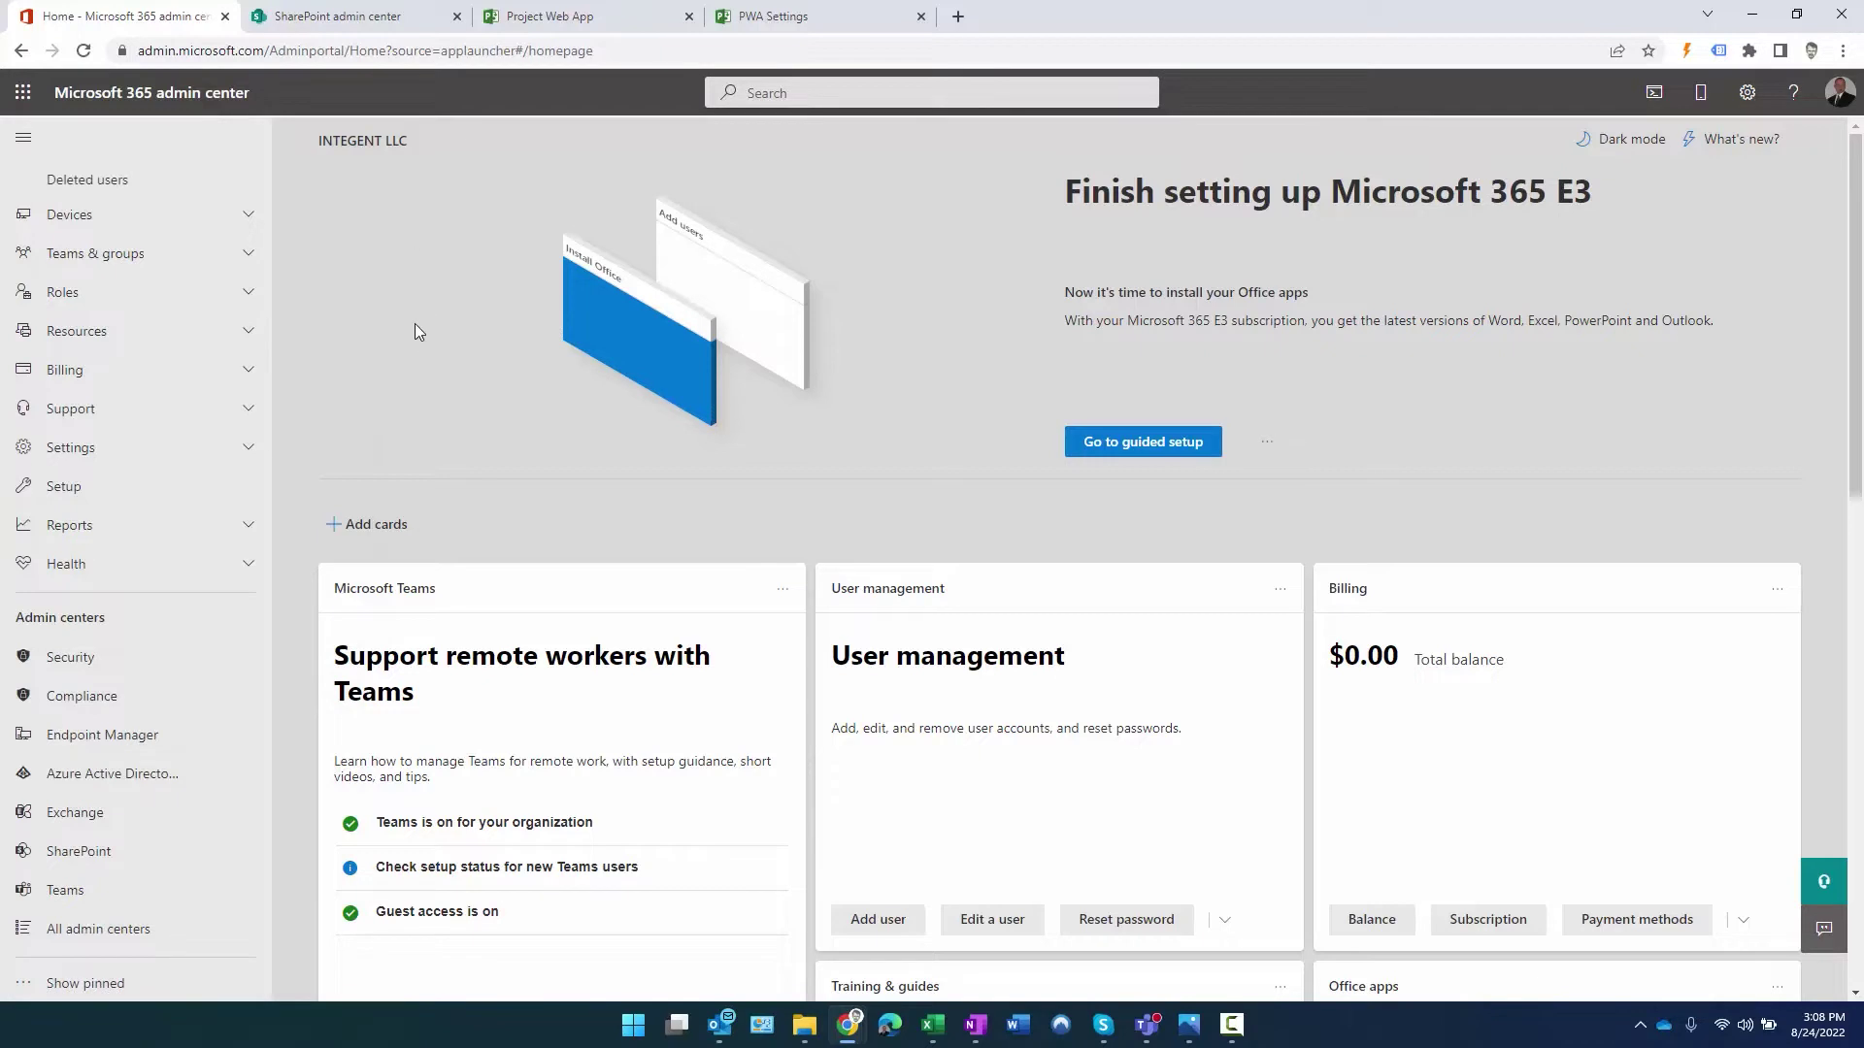
pyautogui.scroll(2, 207, 289)
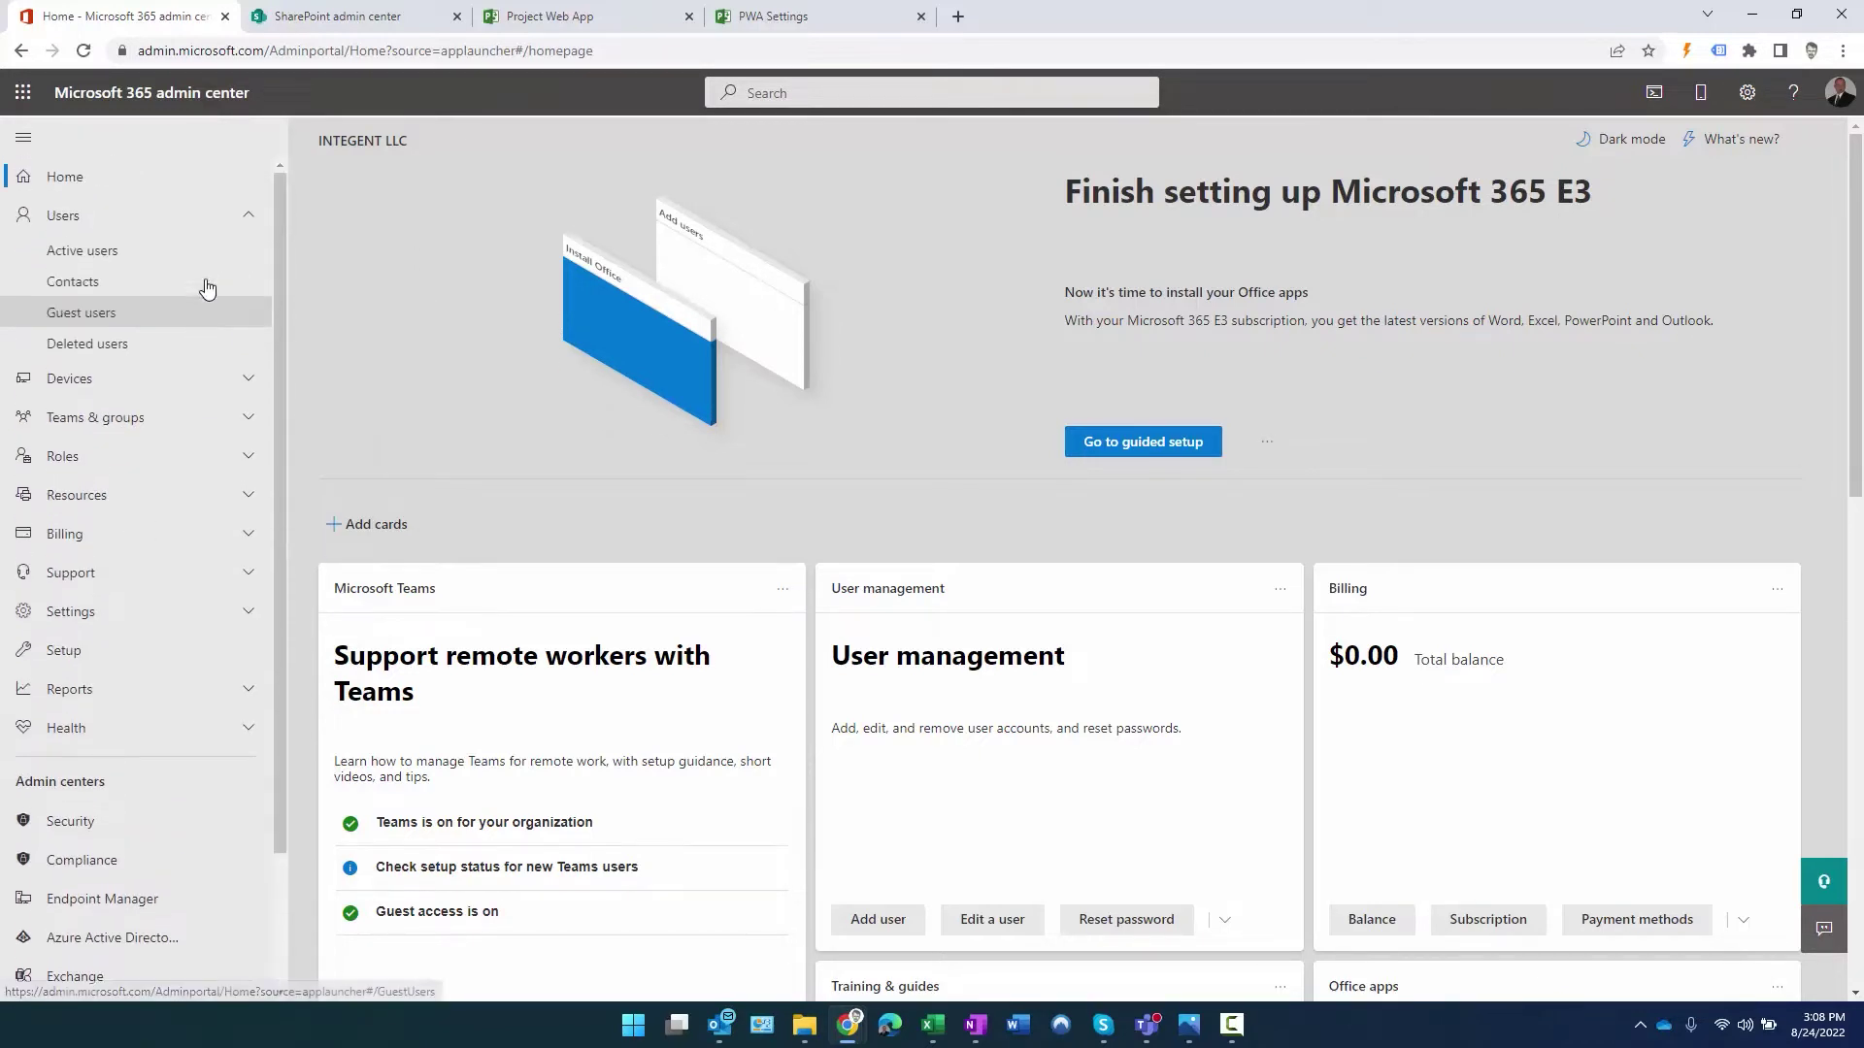
pyautogui.click(77, 254)
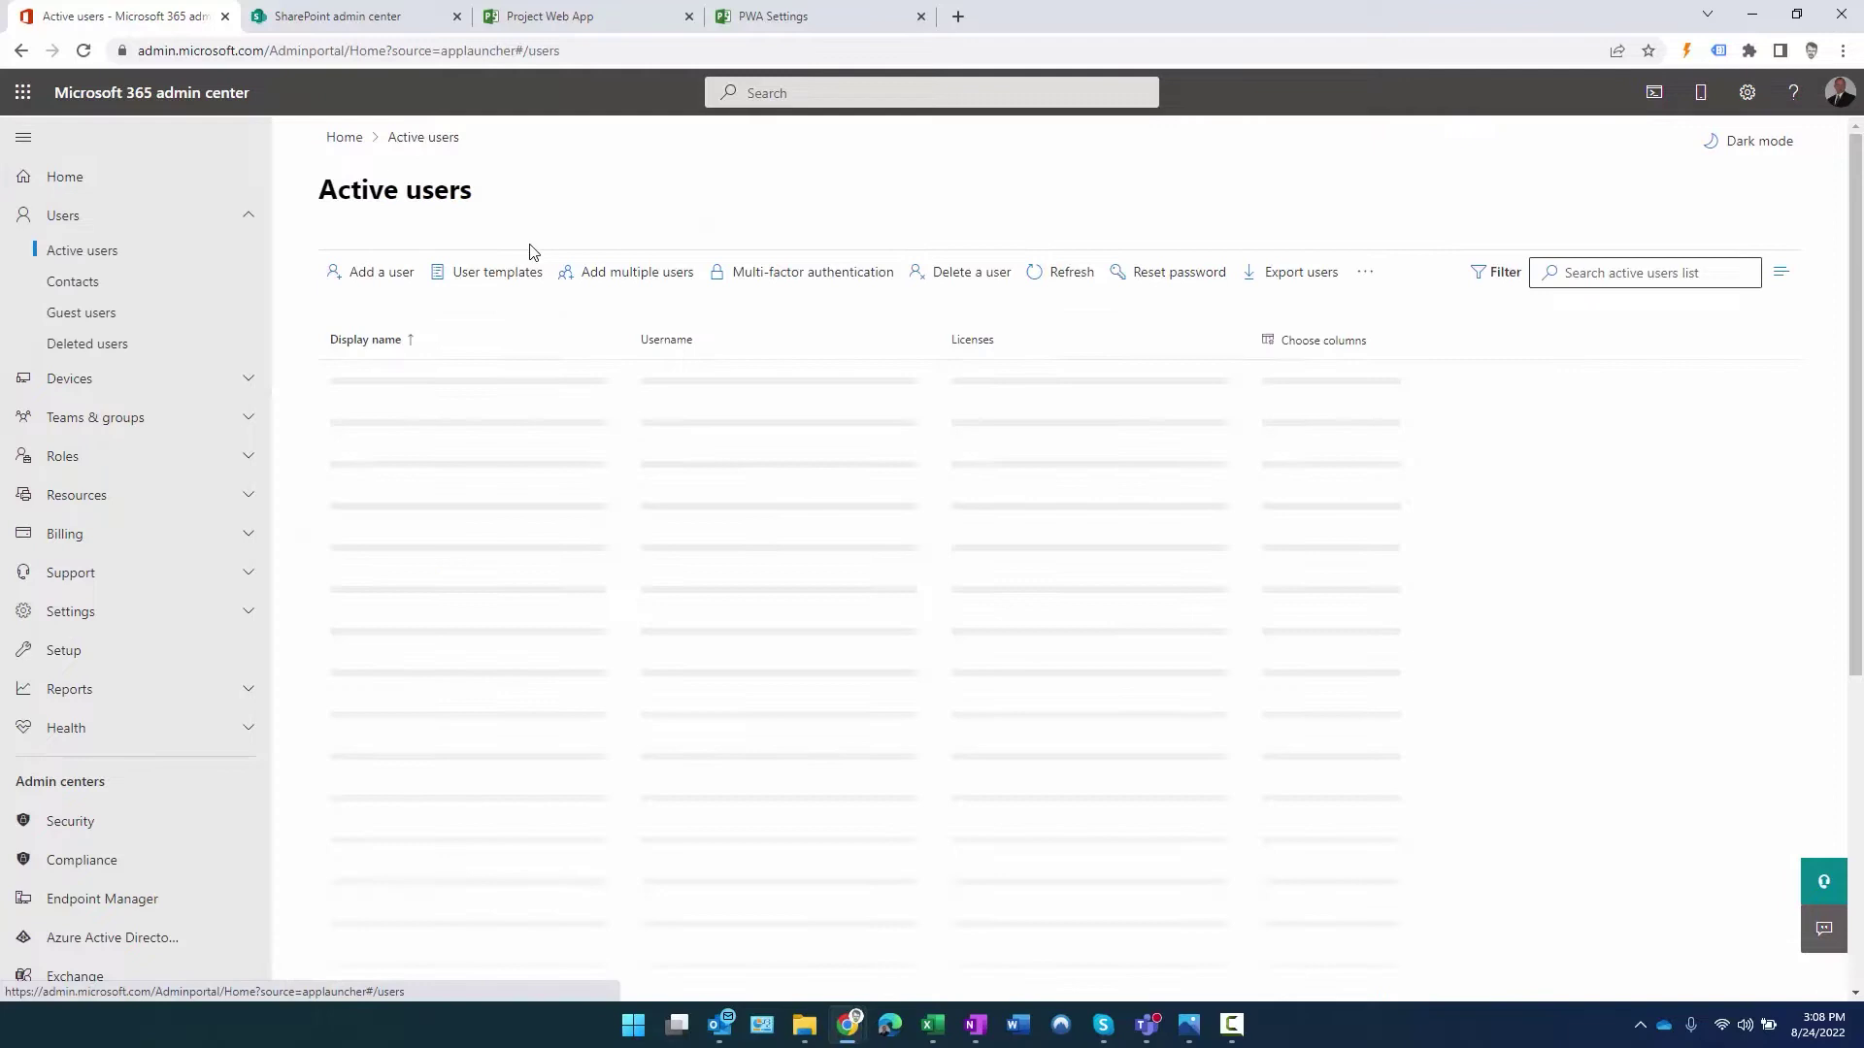
pyautogui.click(370, 276)
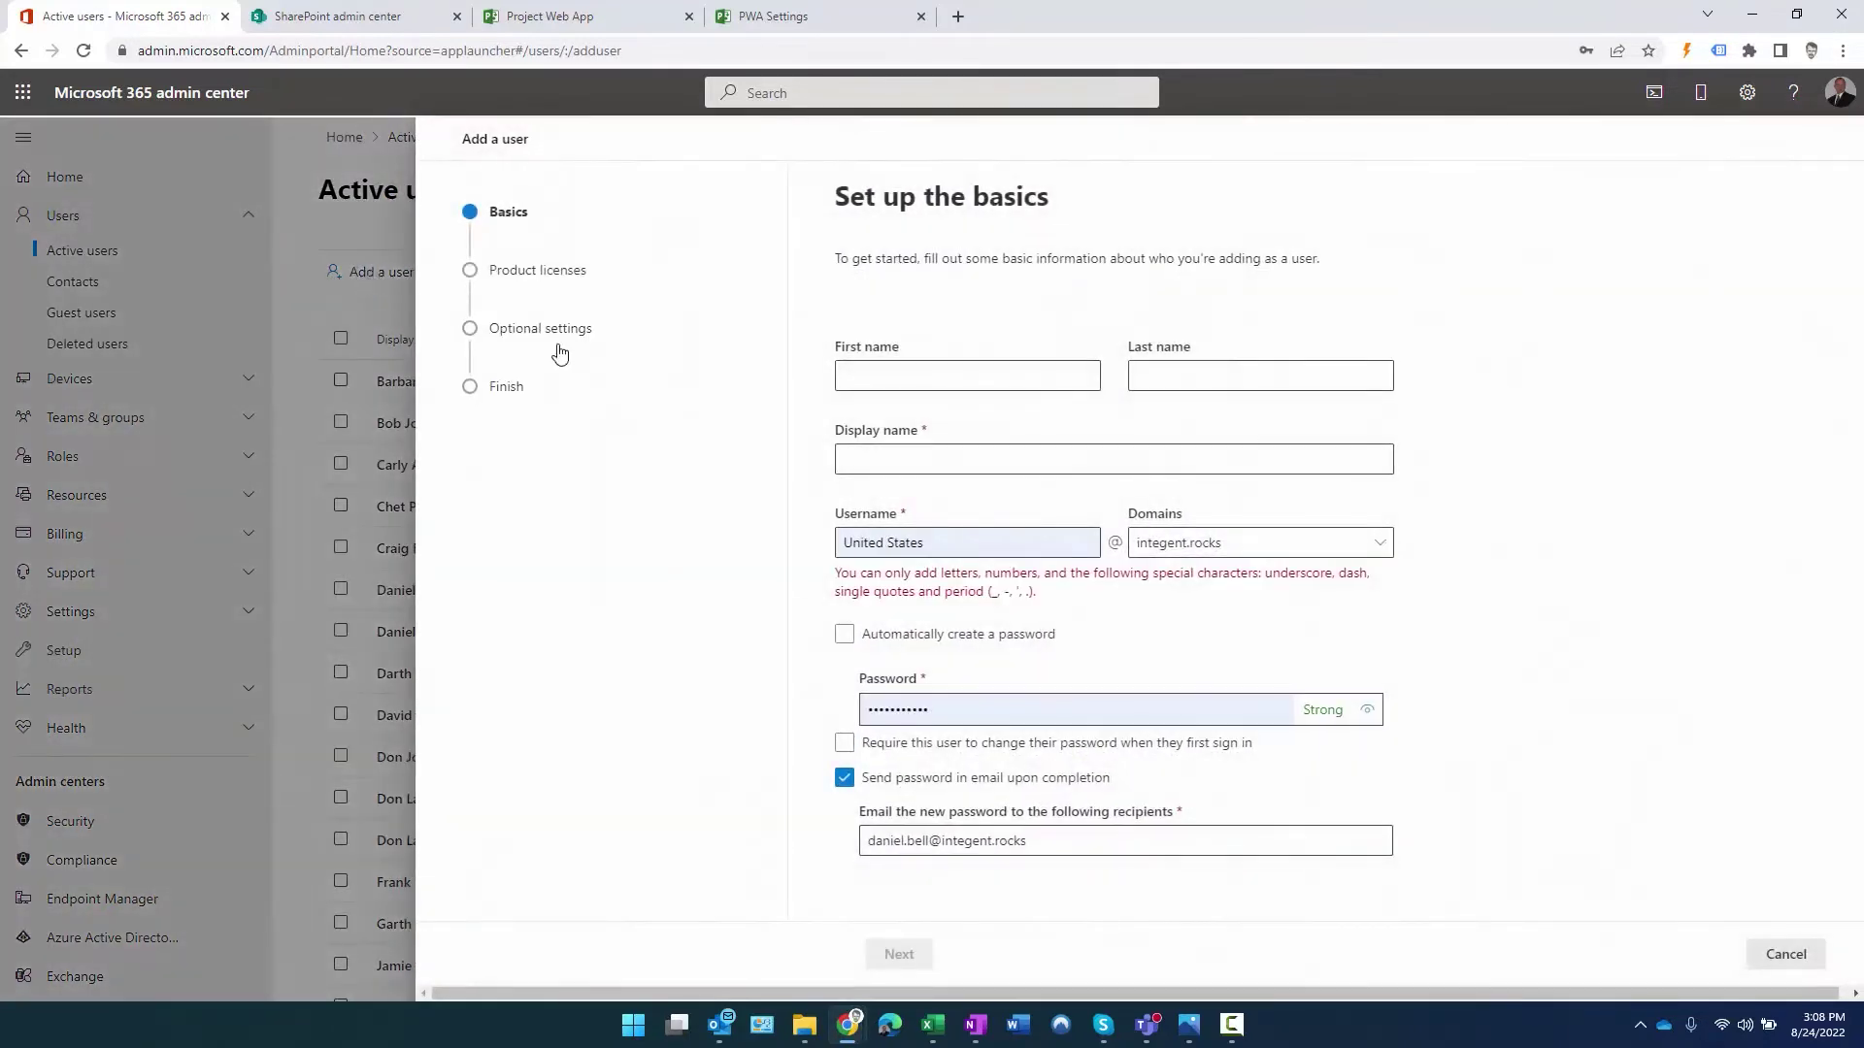
# Enter the new user's first and last name and a first.last style username
pyautogui.click(914, 379)
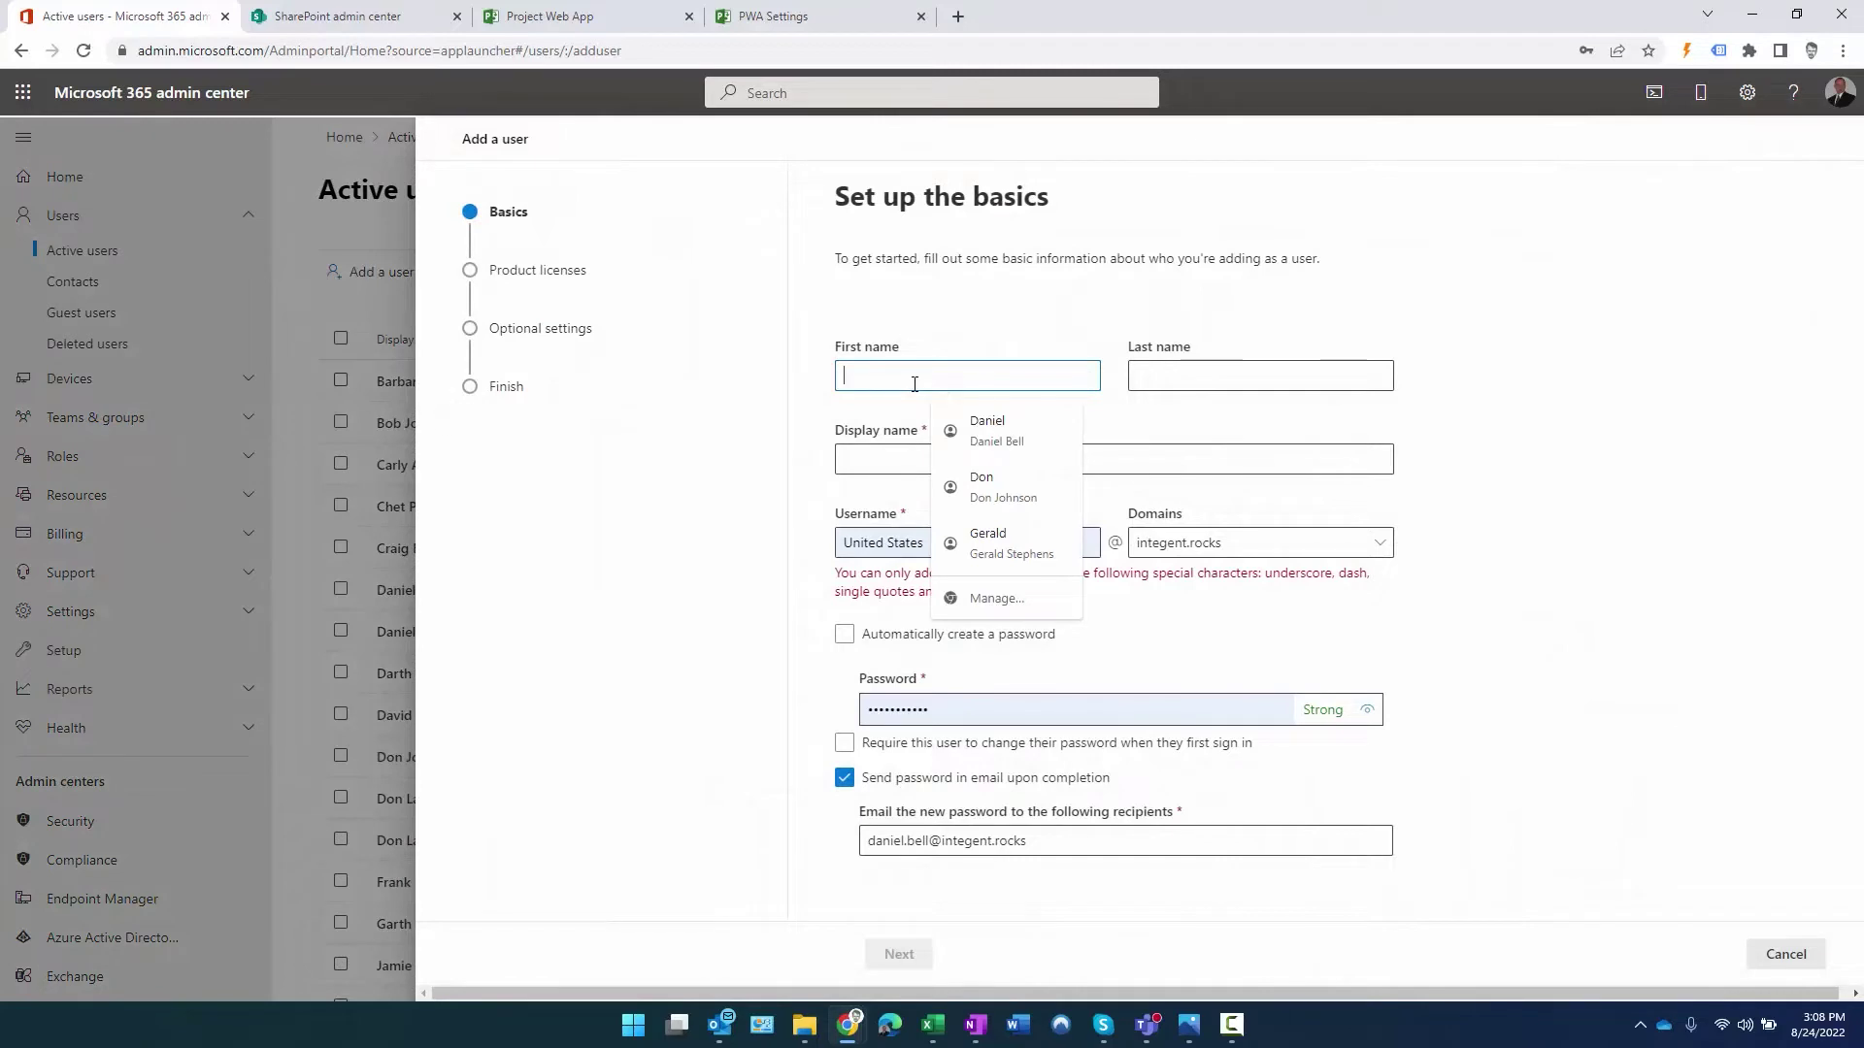
pyautogui.write('Joe')
pyautogui.press('Tab')
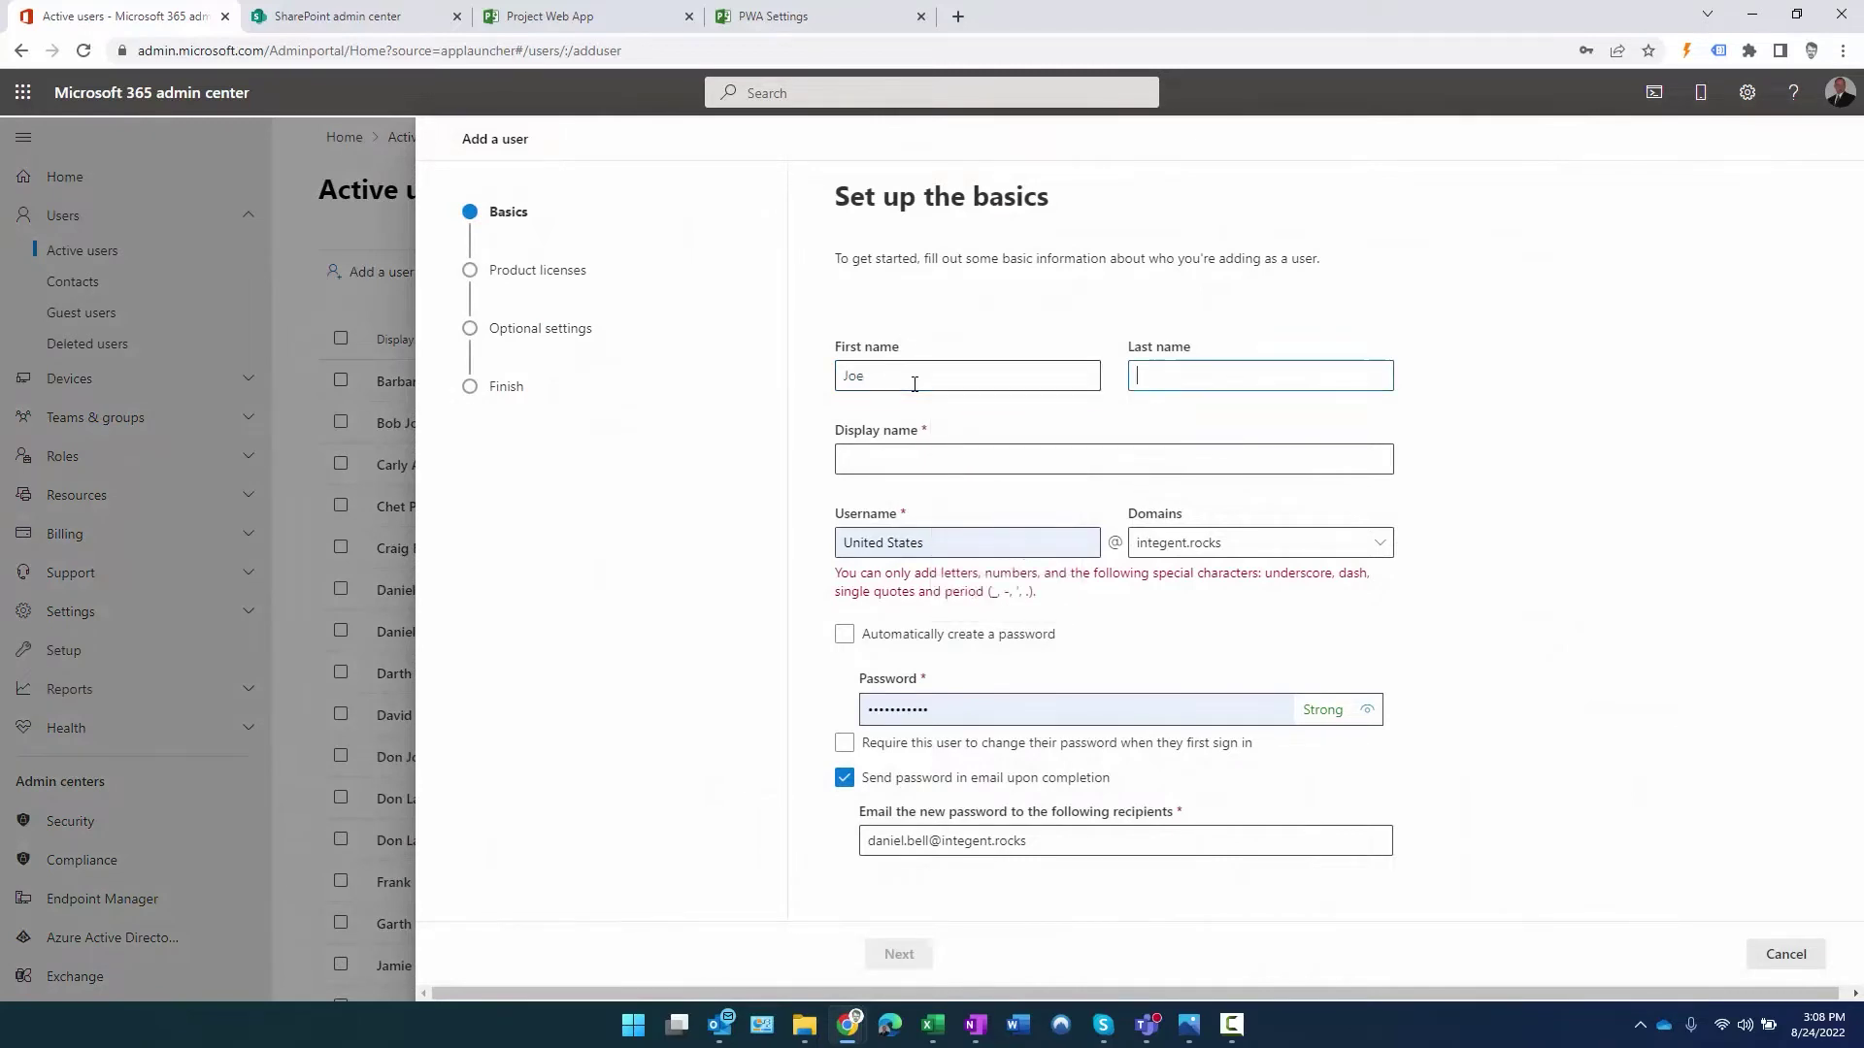
pyautogui.write('demo')
pyautogui.press('Tab')
pyautogui.moveTo(932, 457); pyautogui.dragTo(695, 457)
pyautogui.hotkey('ctrl', 'c')
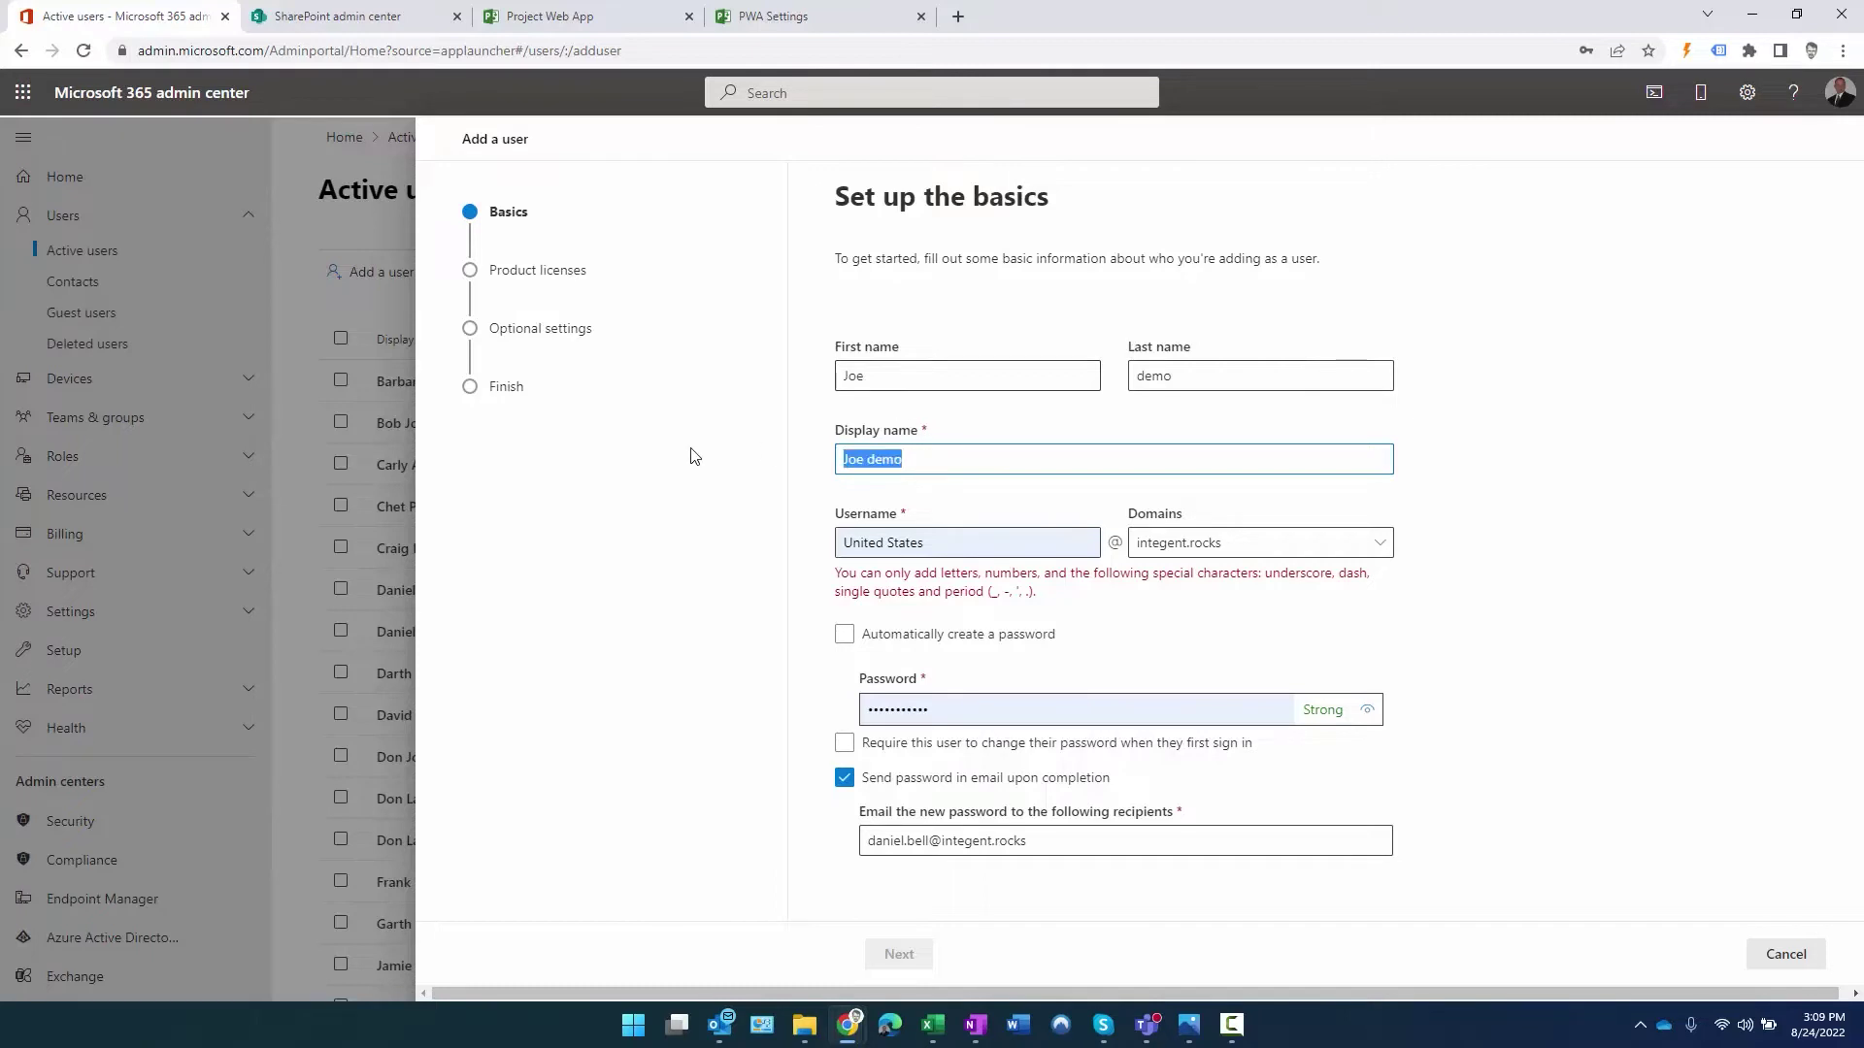
pyautogui.click(961, 542)
pyautogui.hotkey('ctrl', 'a')
pyautogui.hotkey('ctrl', 'v')
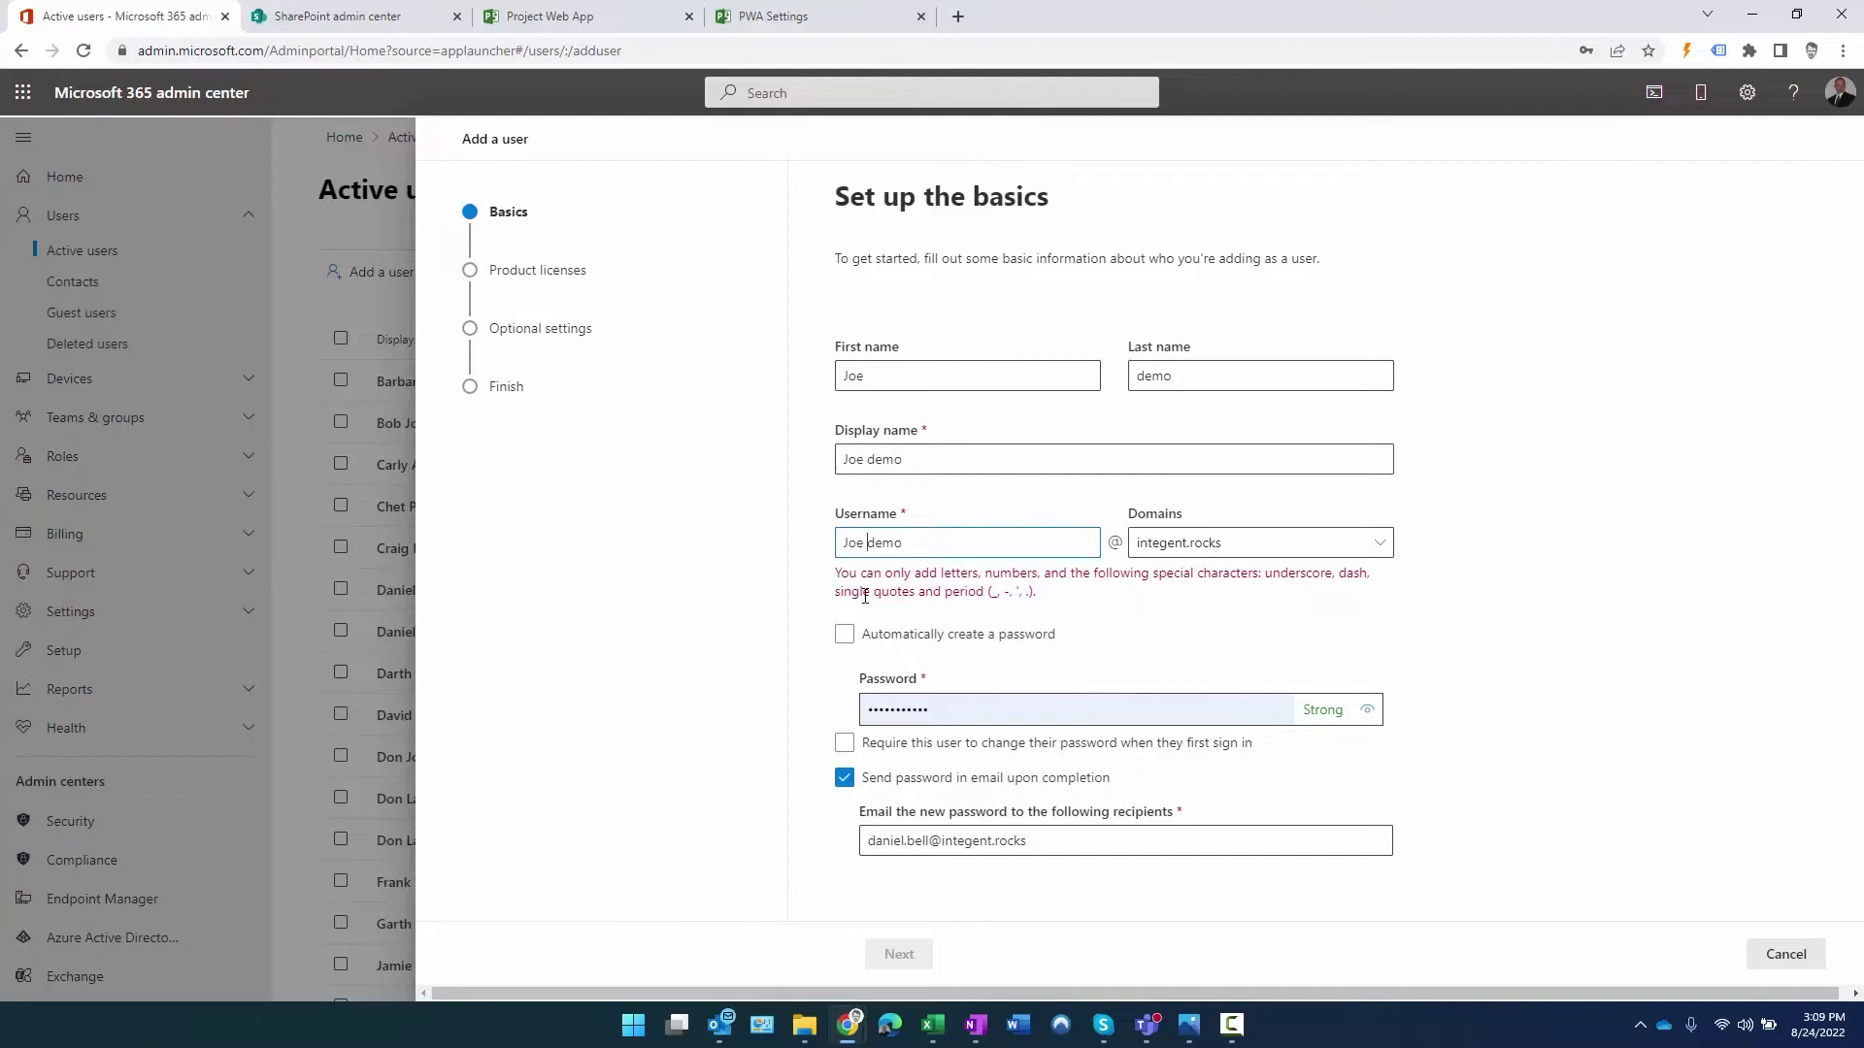
pyautogui.click(867, 543)
pyautogui.press('BackSpace')
pyautogui.write('.')
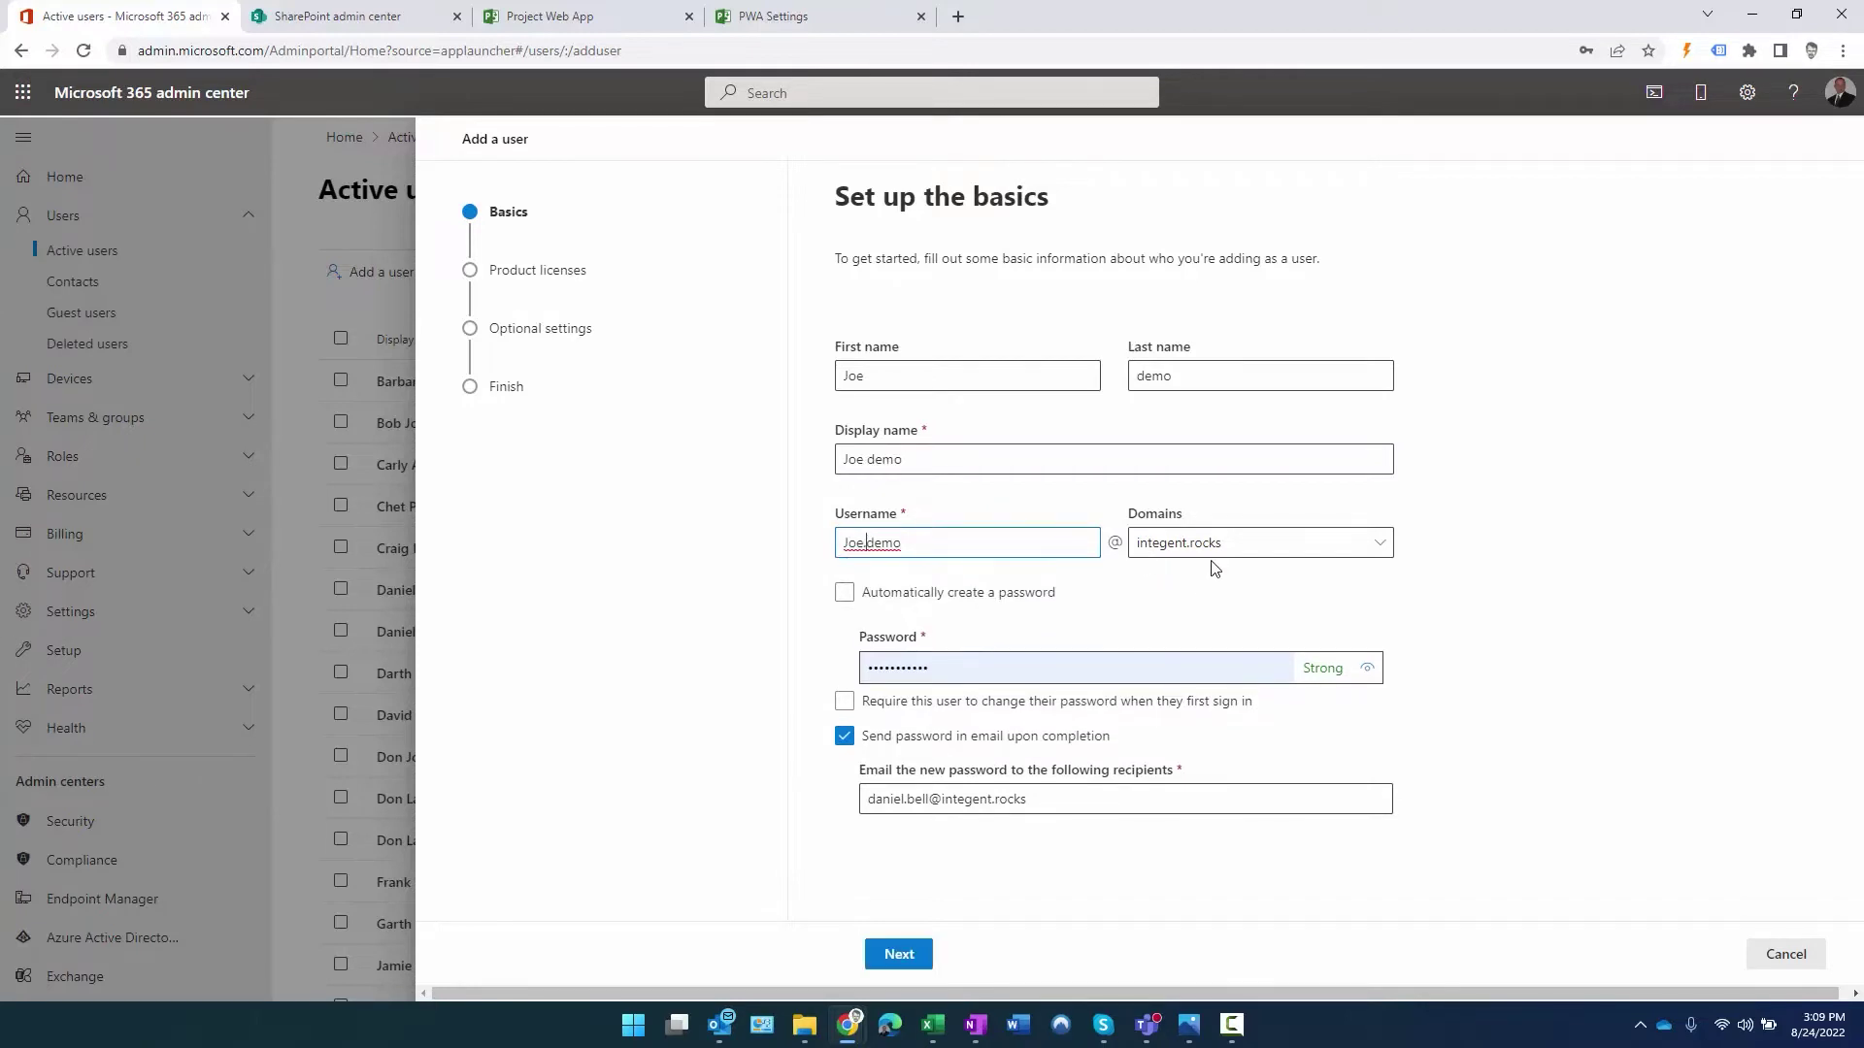
# Have the password created automatically, keeping the default recipient address
pyautogui.click(845, 595)
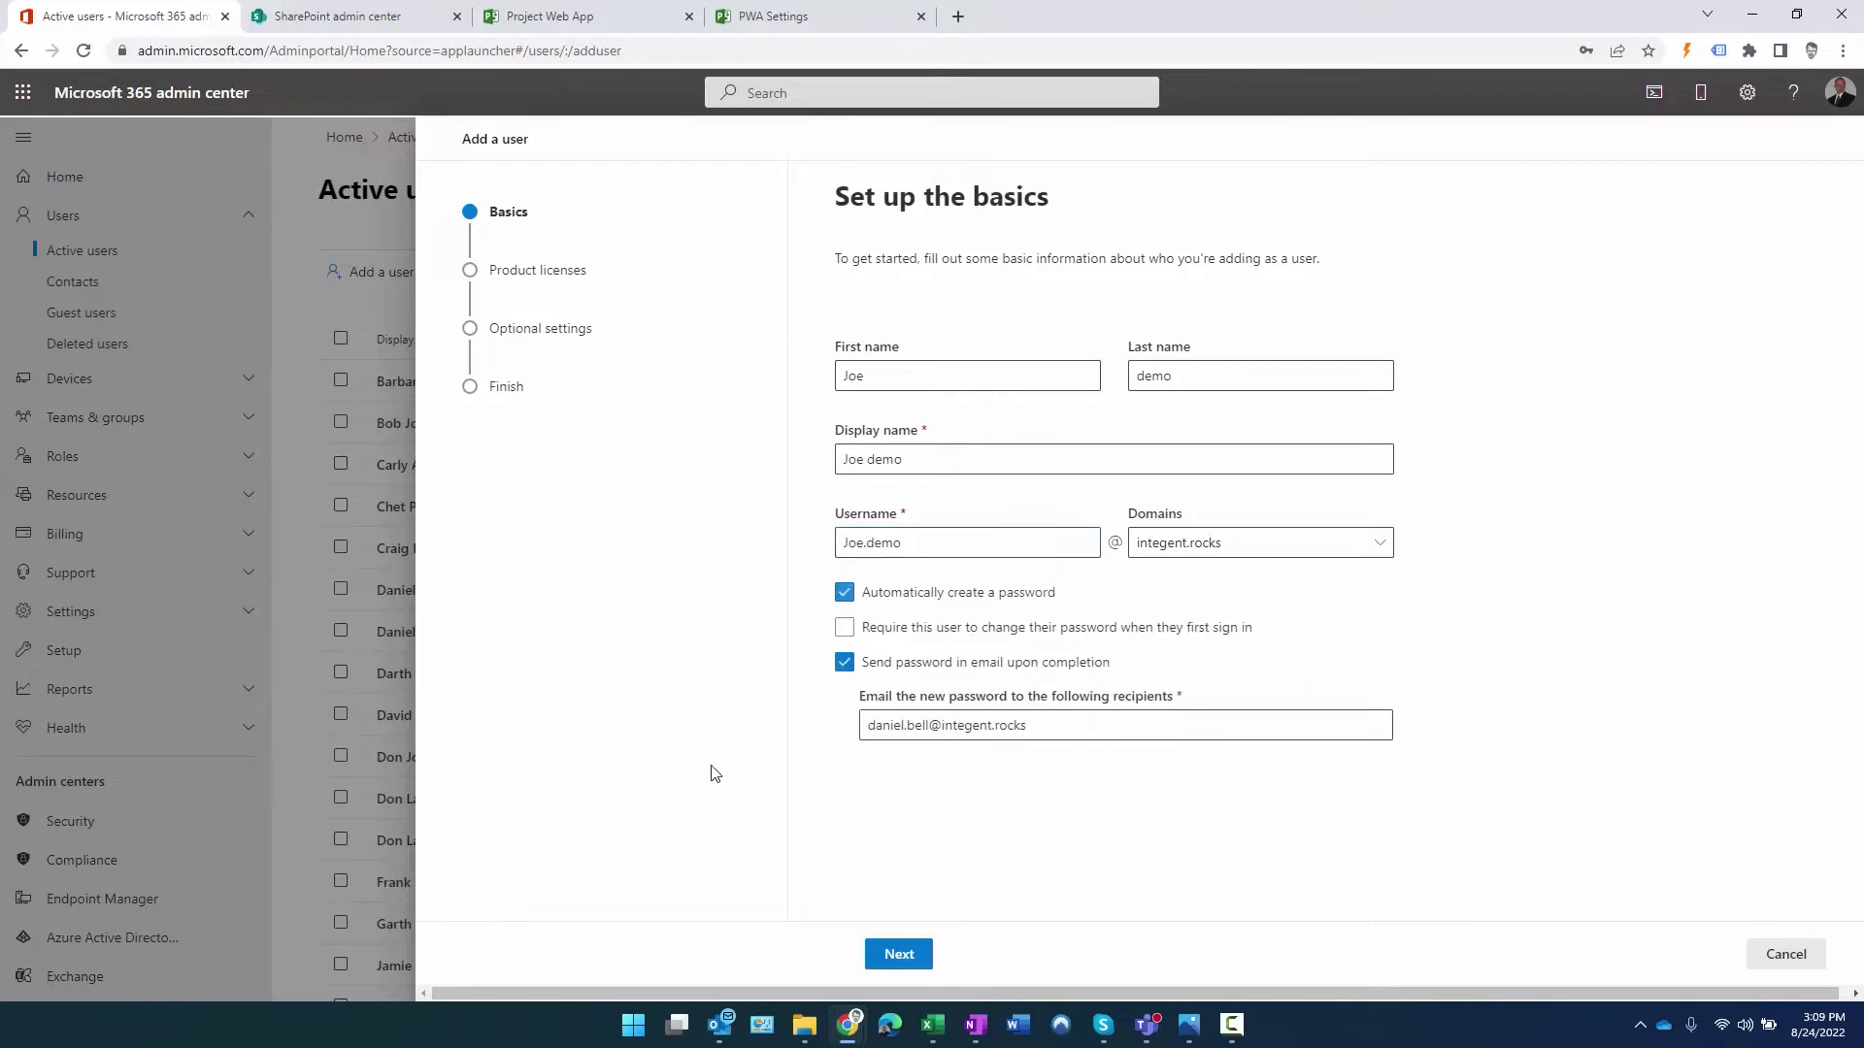
pyautogui.moveTo(1069, 732); pyautogui.dragTo(649, 745)
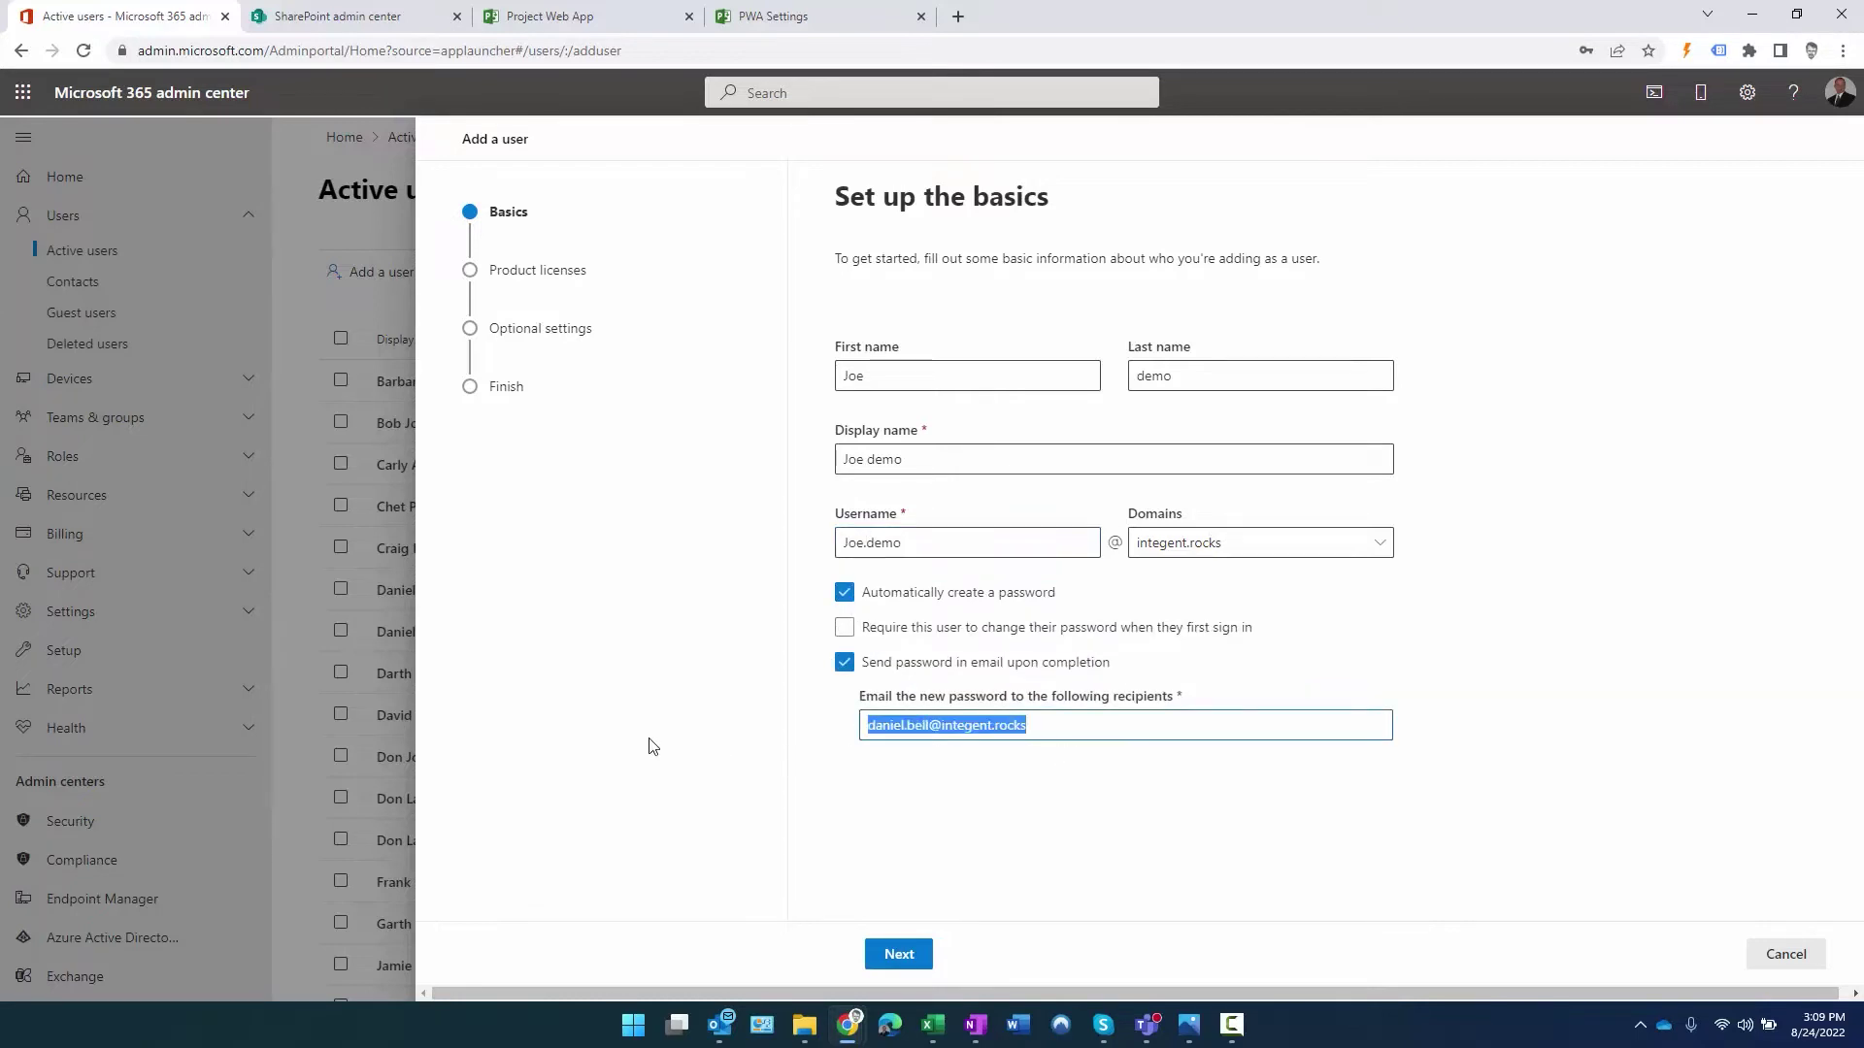
pyautogui.click(1061, 720)
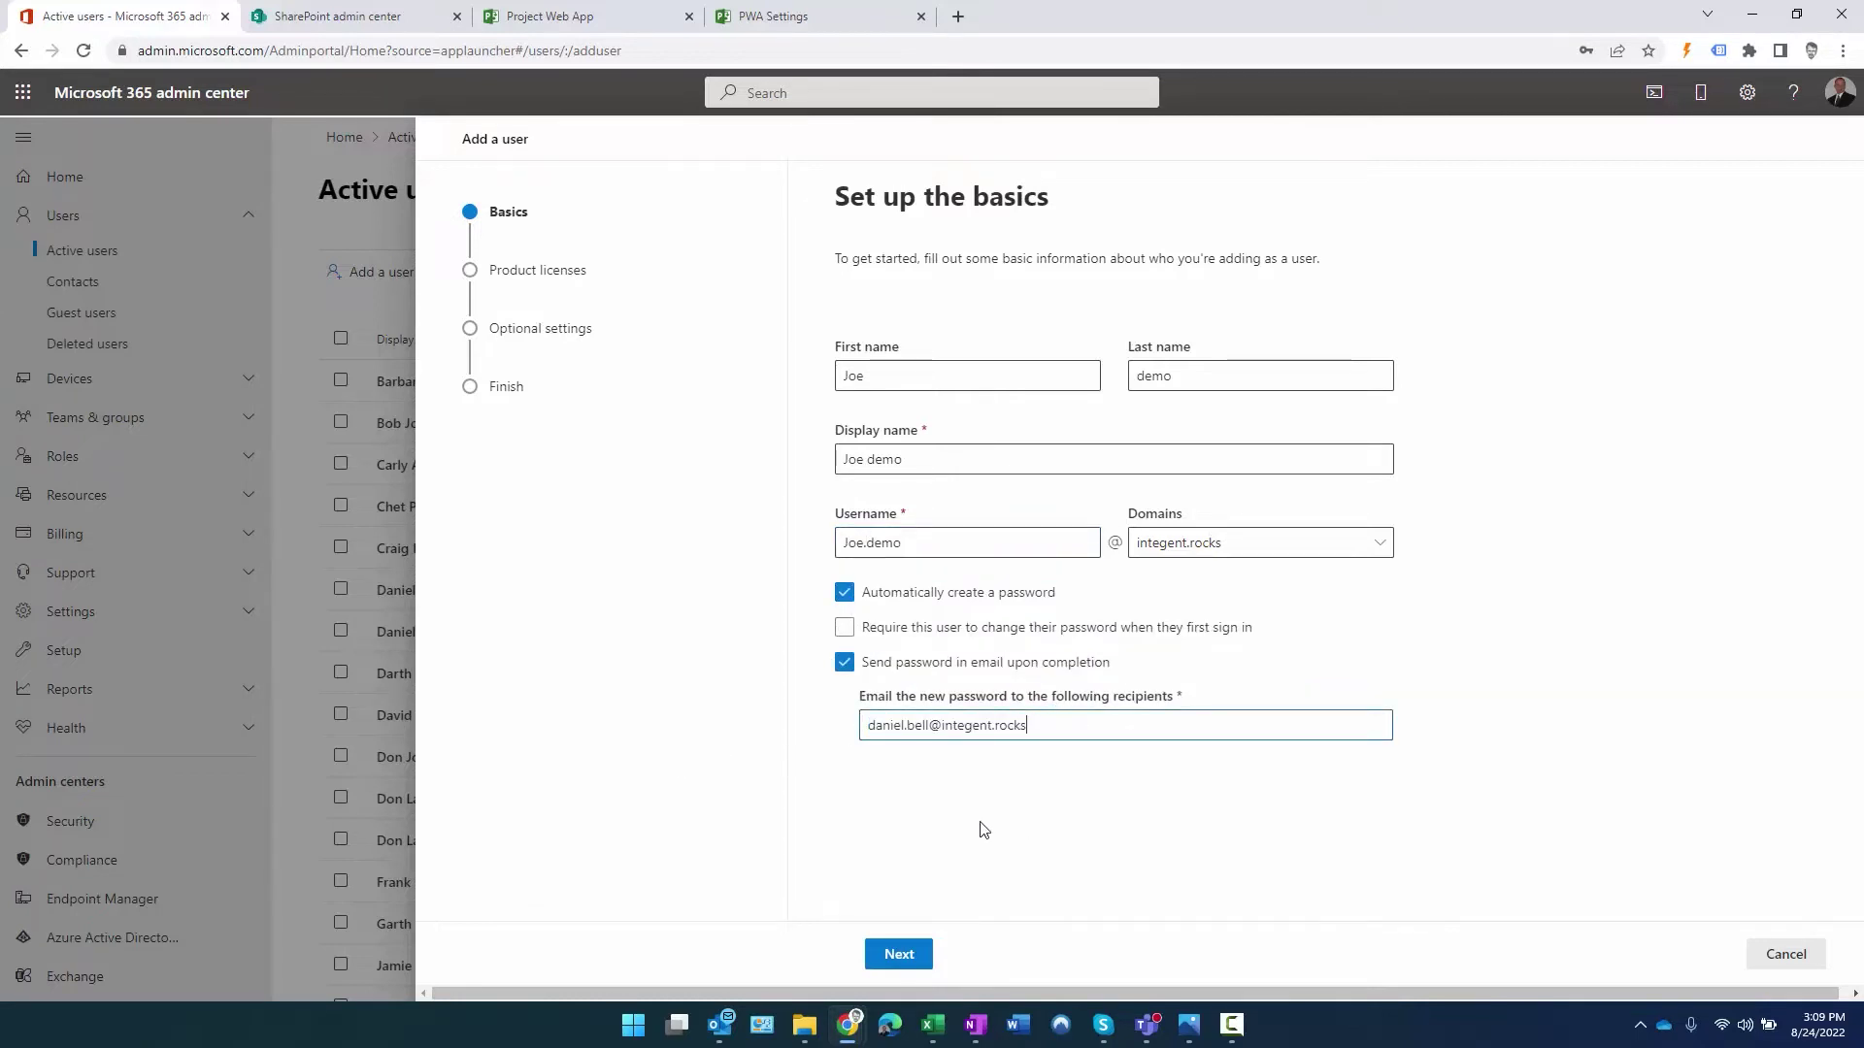
# Assign Microsoft 365 E3 and Project Plan 3 licenses, then continue to Optional settings
pyautogui.click(899, 956)
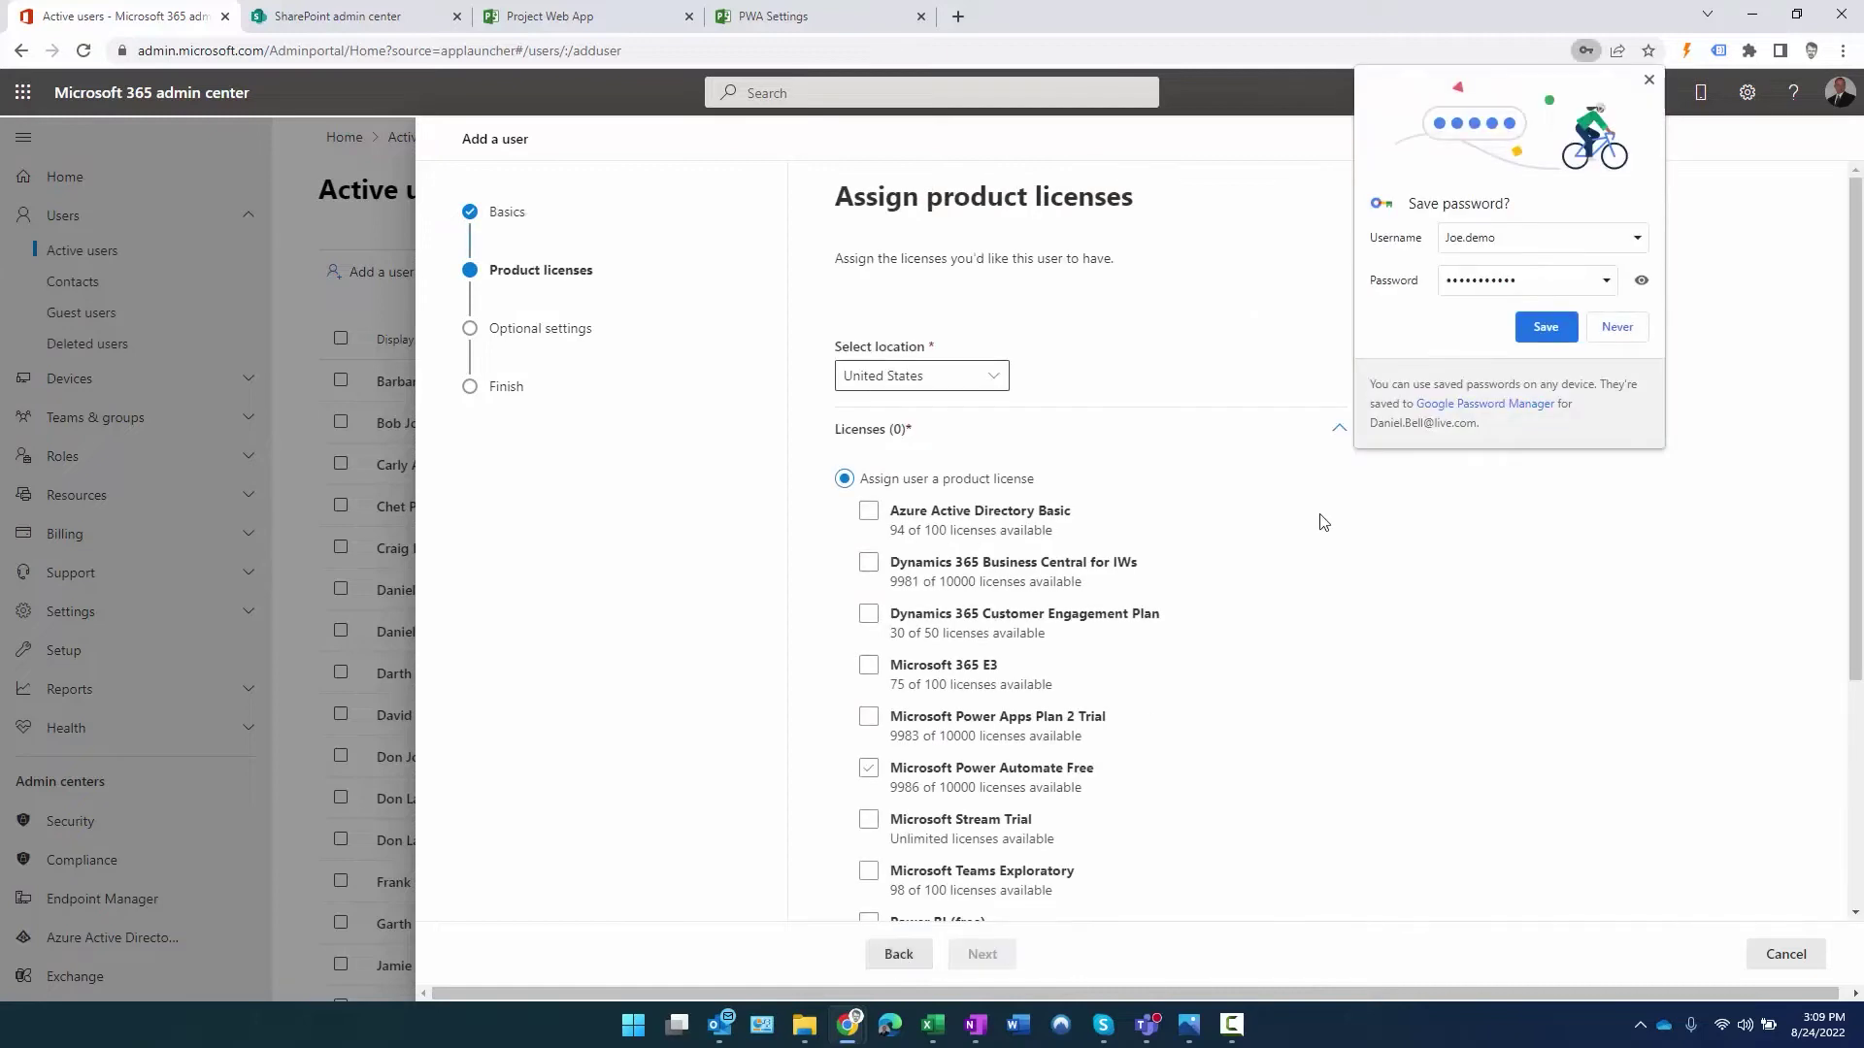
pyautogui.click(1646, 84)
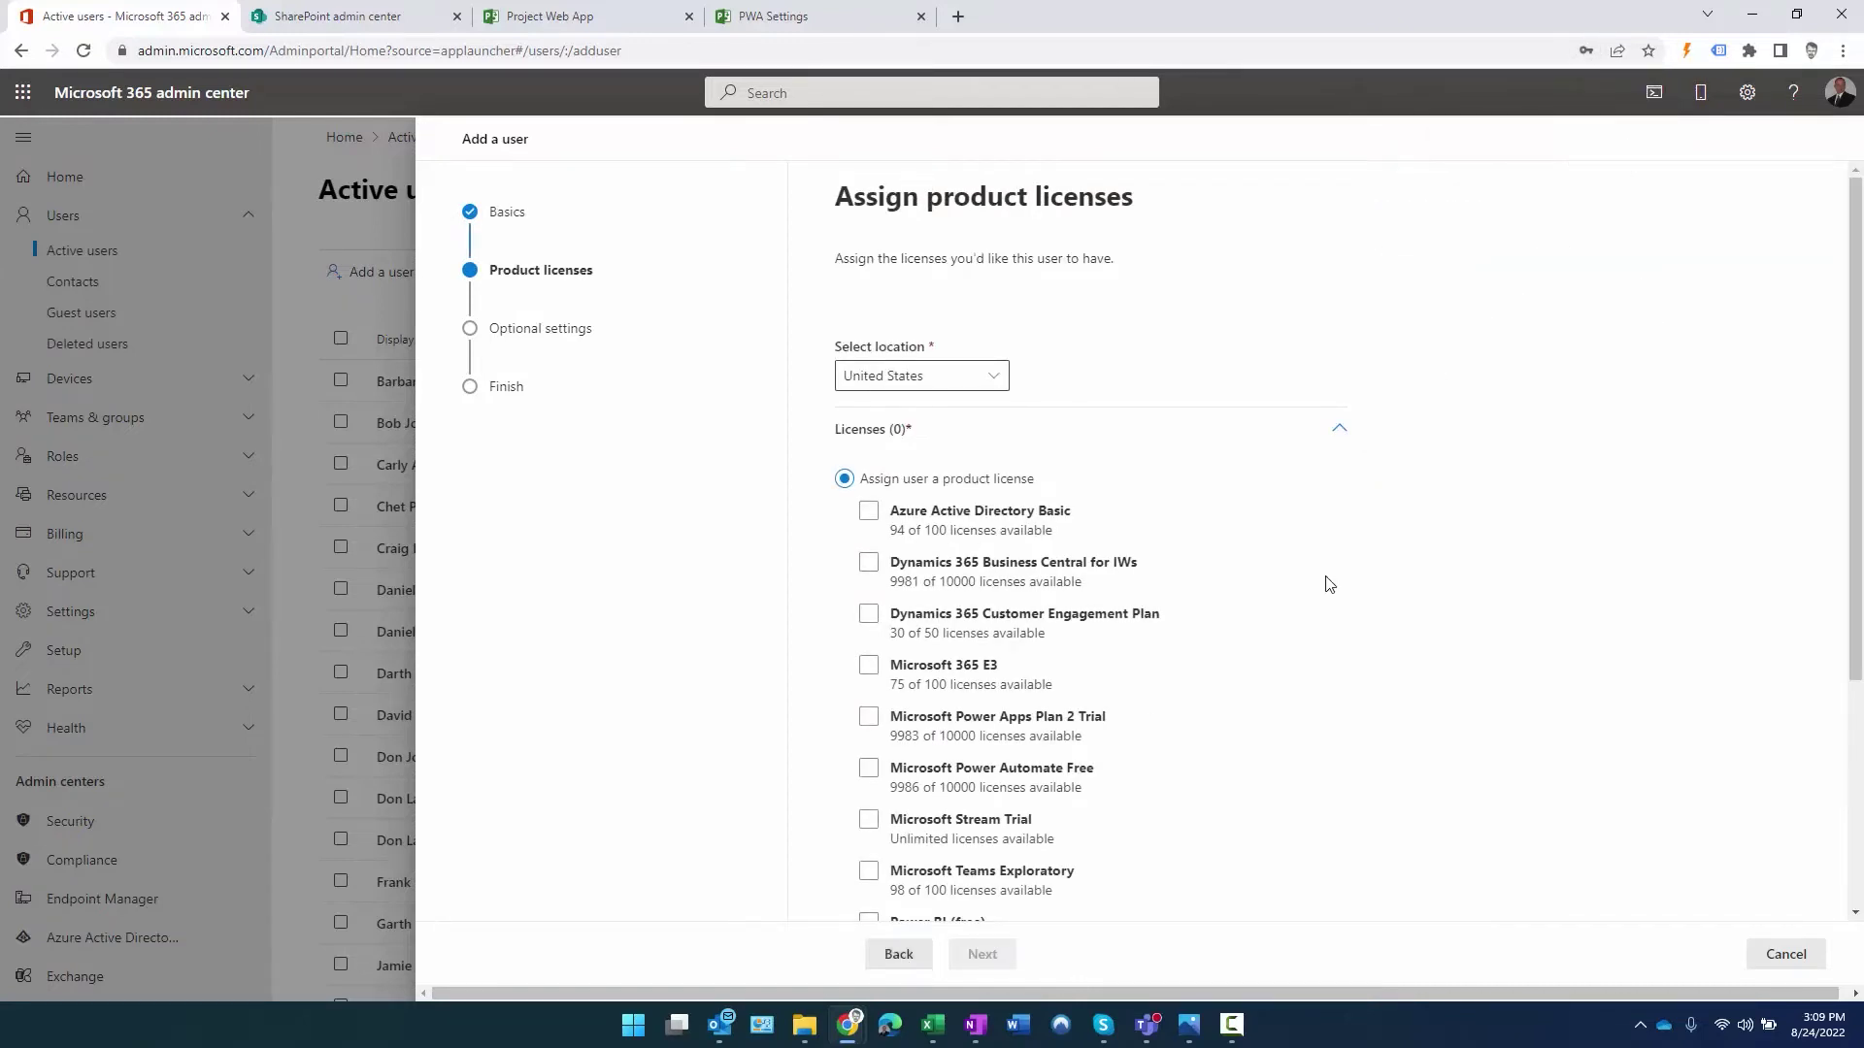
pyautogui.scroll(-2, 1326, 582)
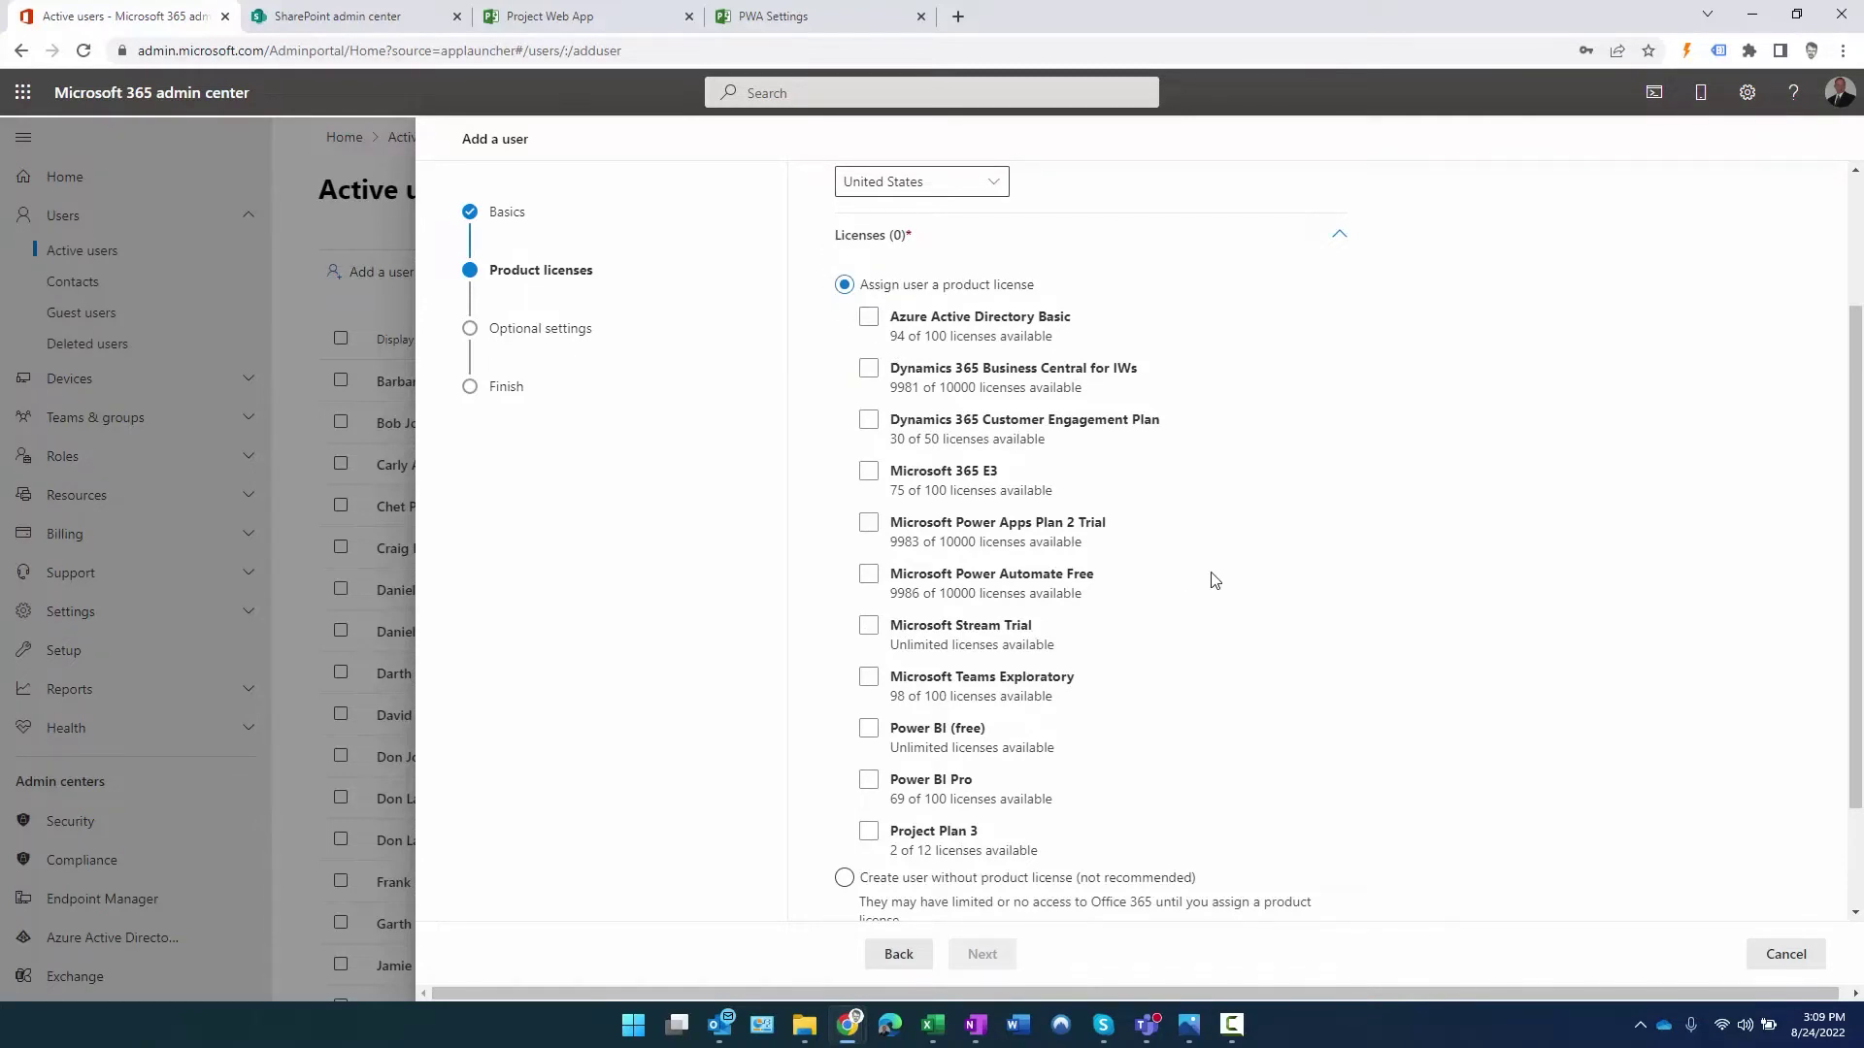
pyautogui.scroll(-1, 1211, 580)
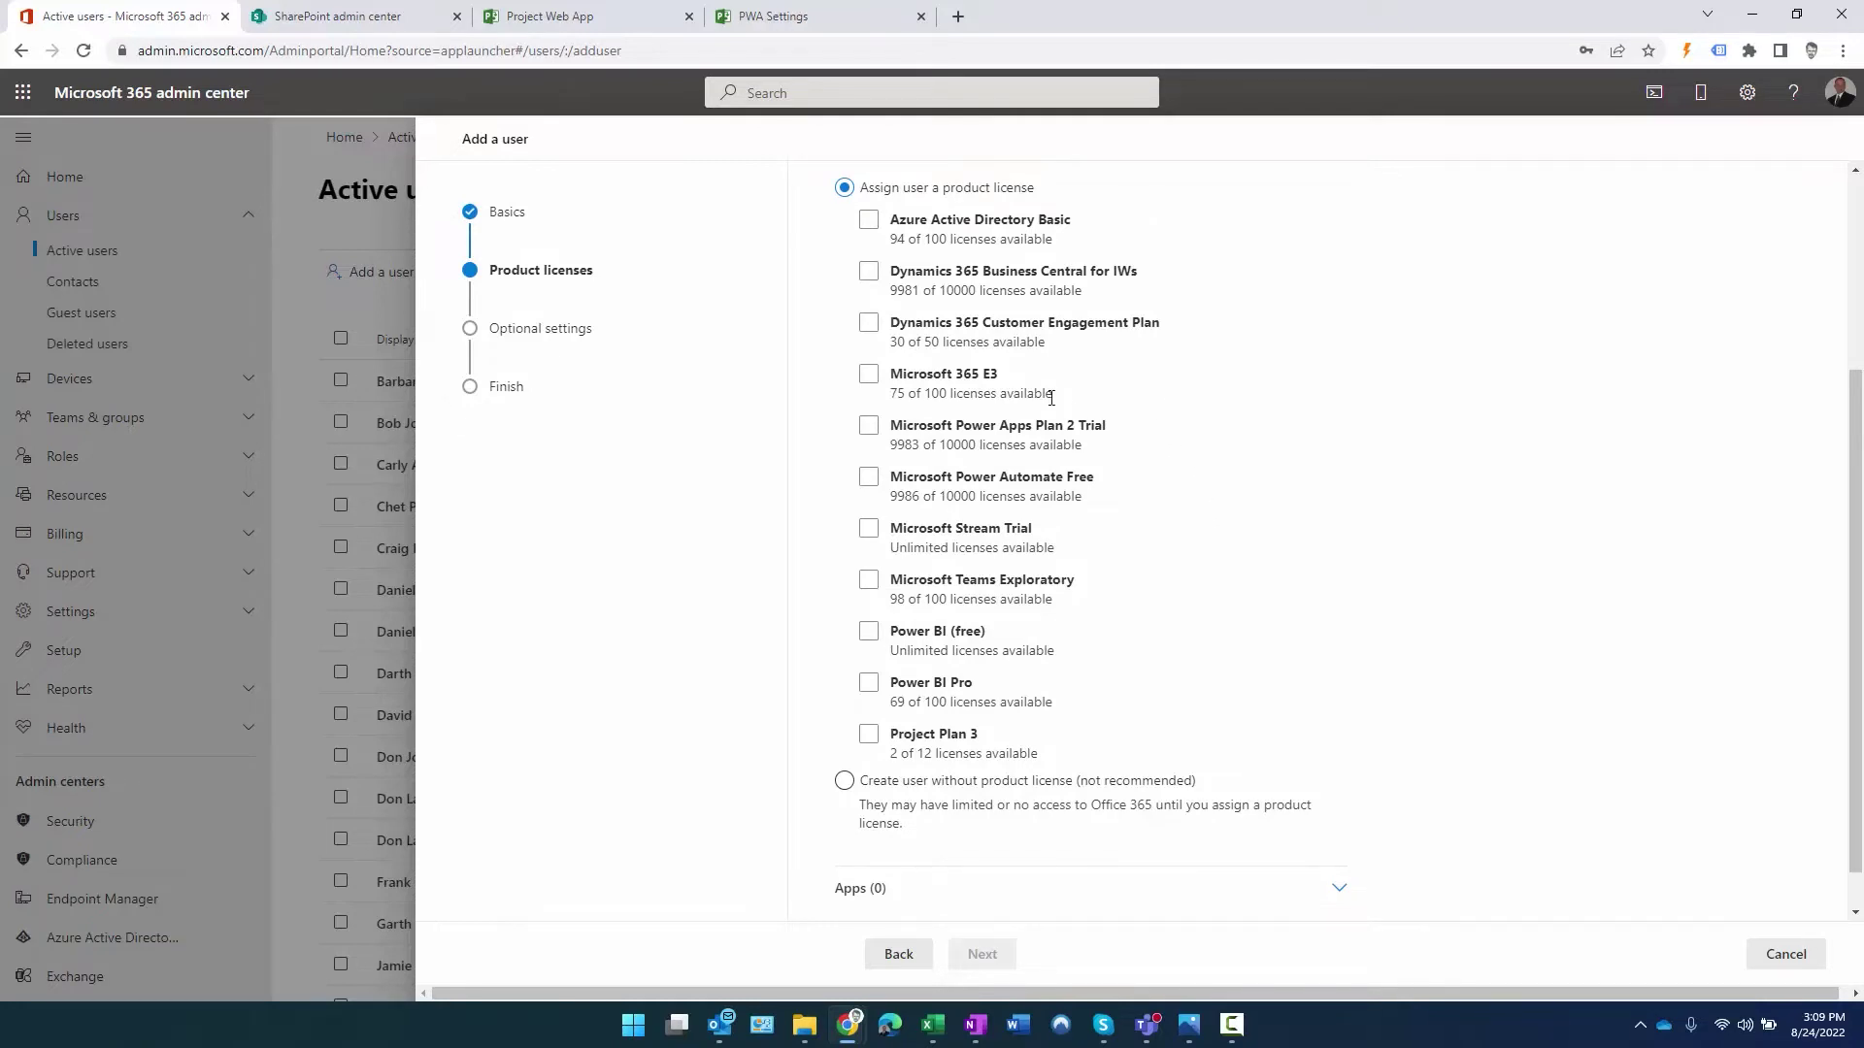
pyautogui.click(870, 377)
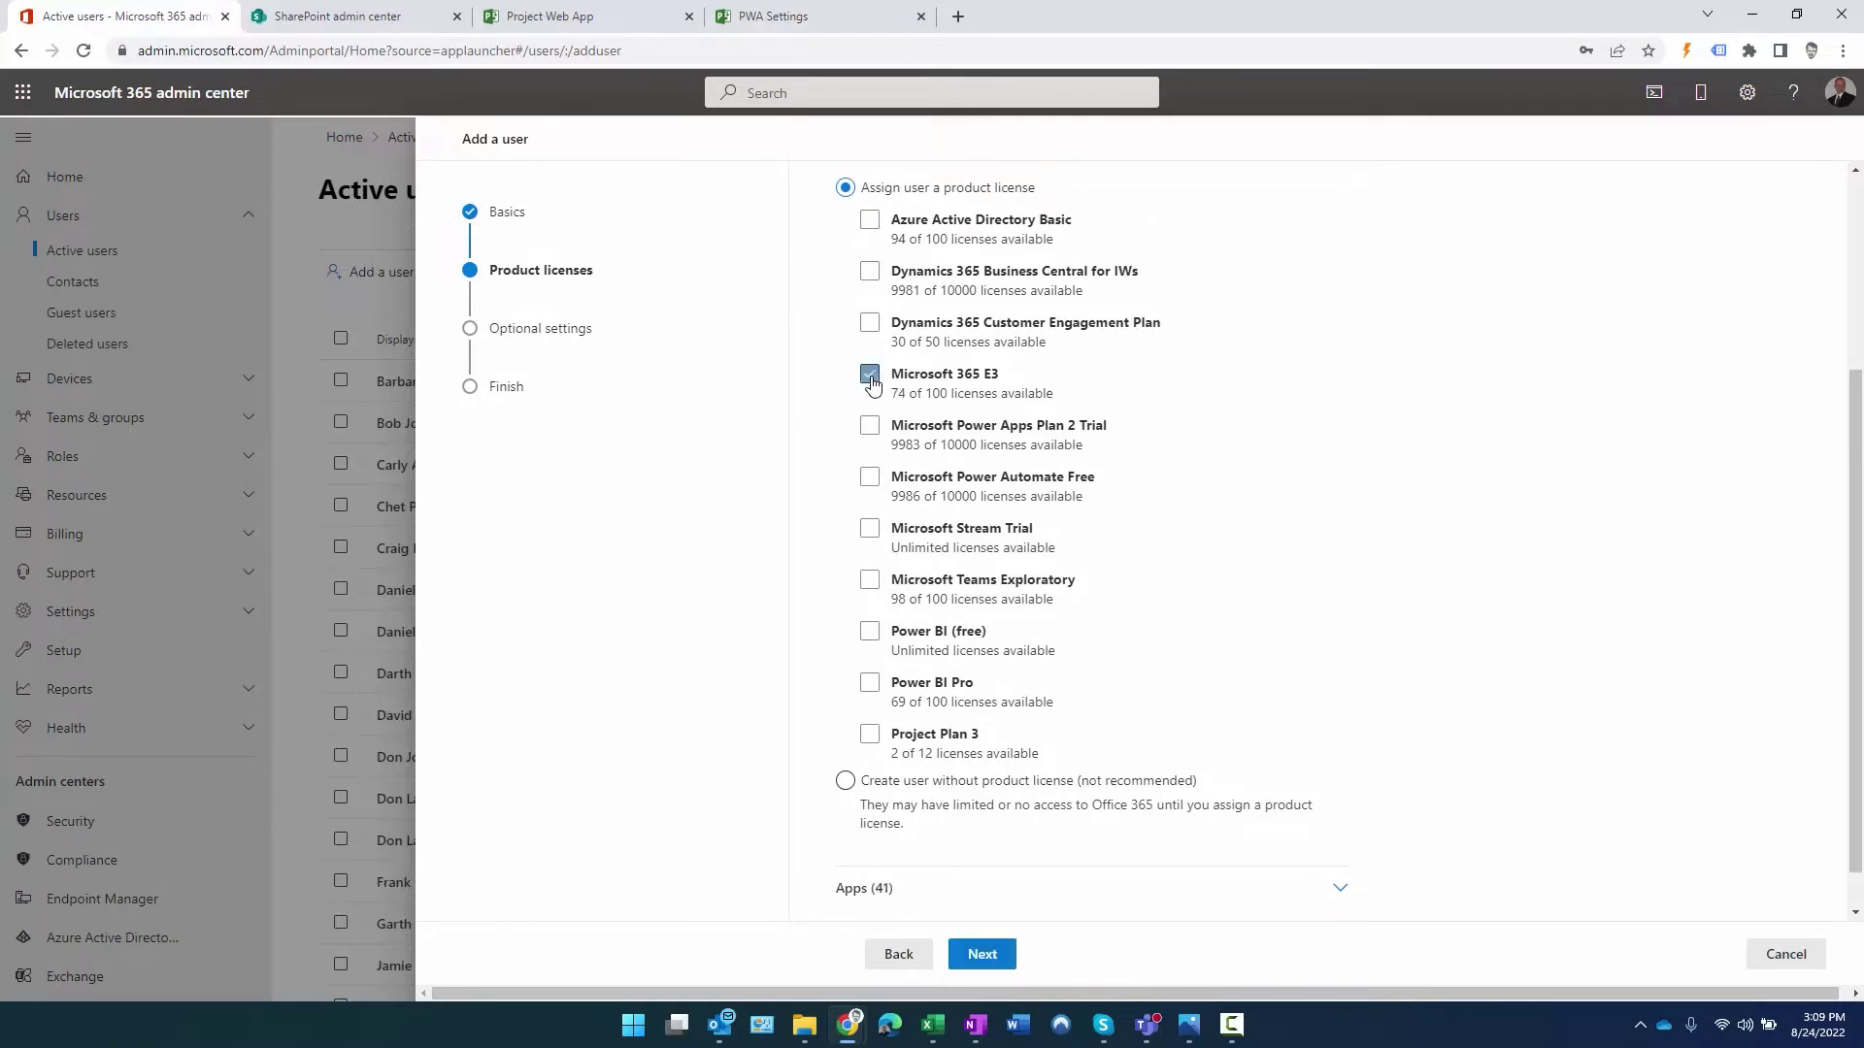
pyautogui.click(872, 738)
pyautogui.click(985, 957)
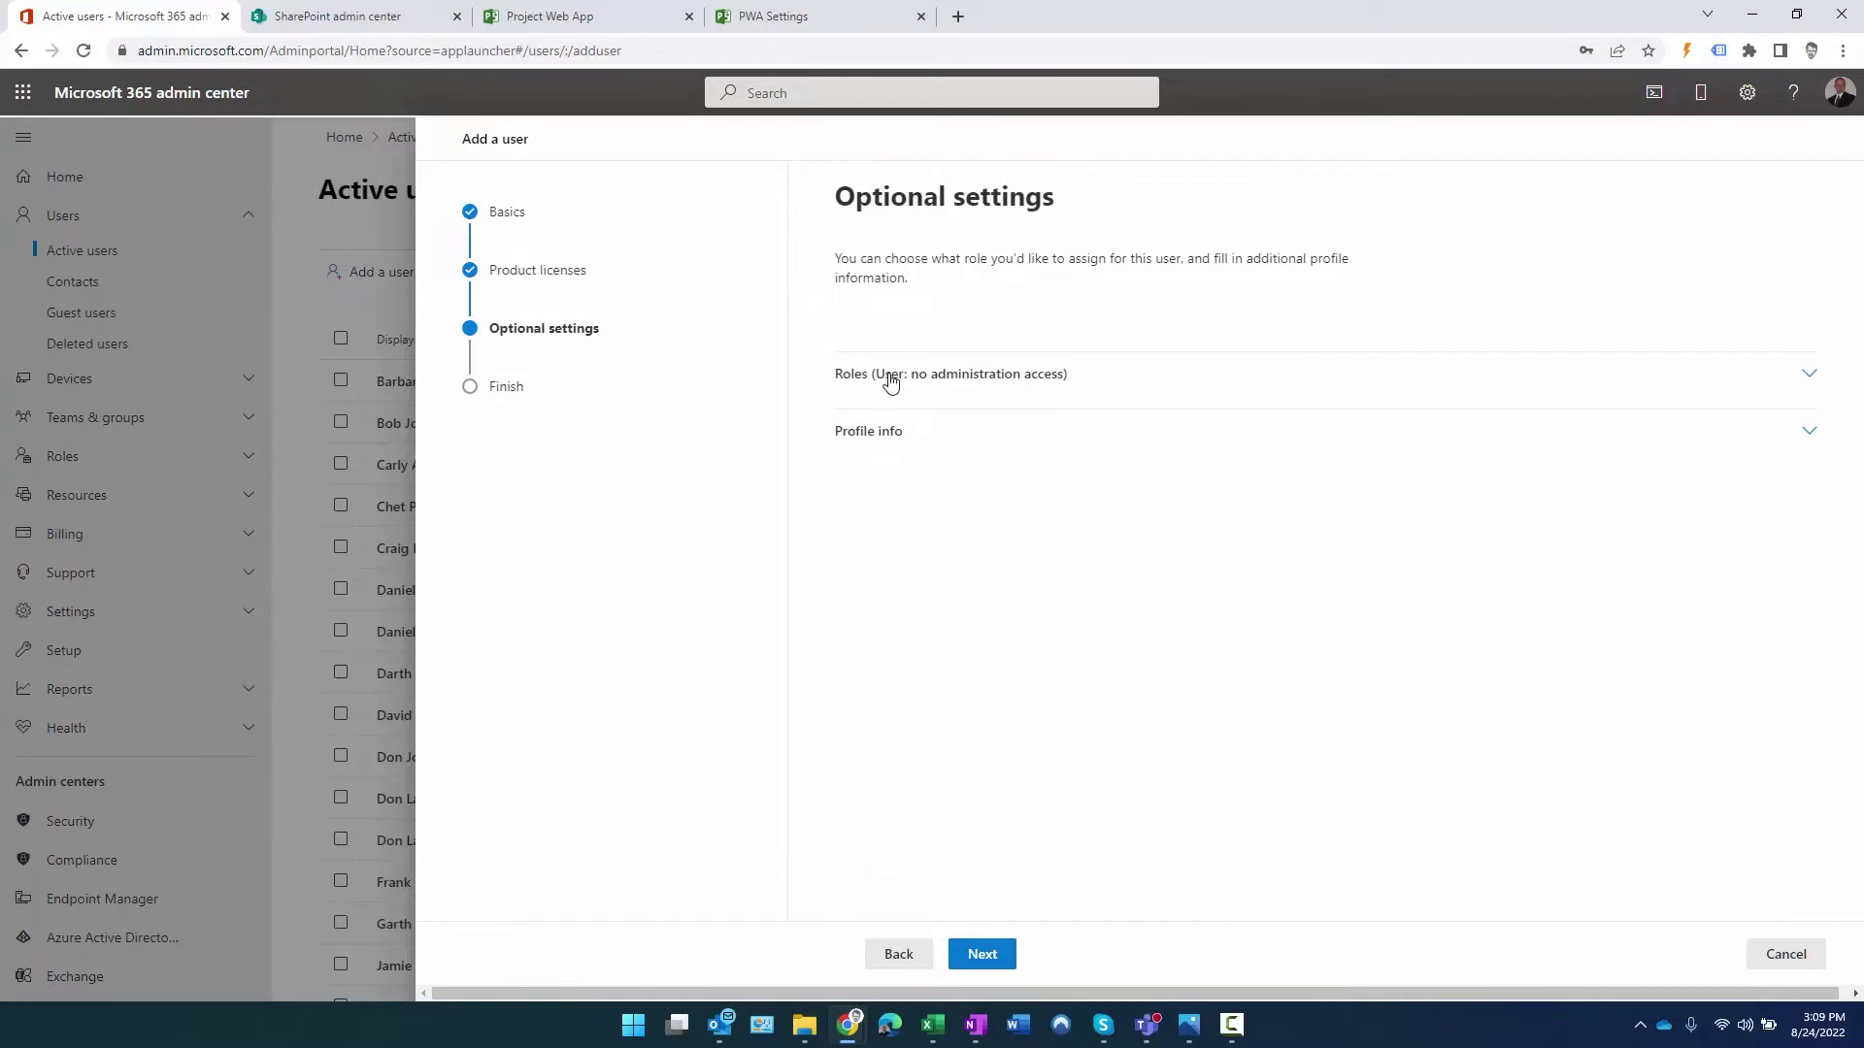
# Finish adding the licensed user, close the panel, and dismiss the Active users tip
pyautogui.click(1000, 948)
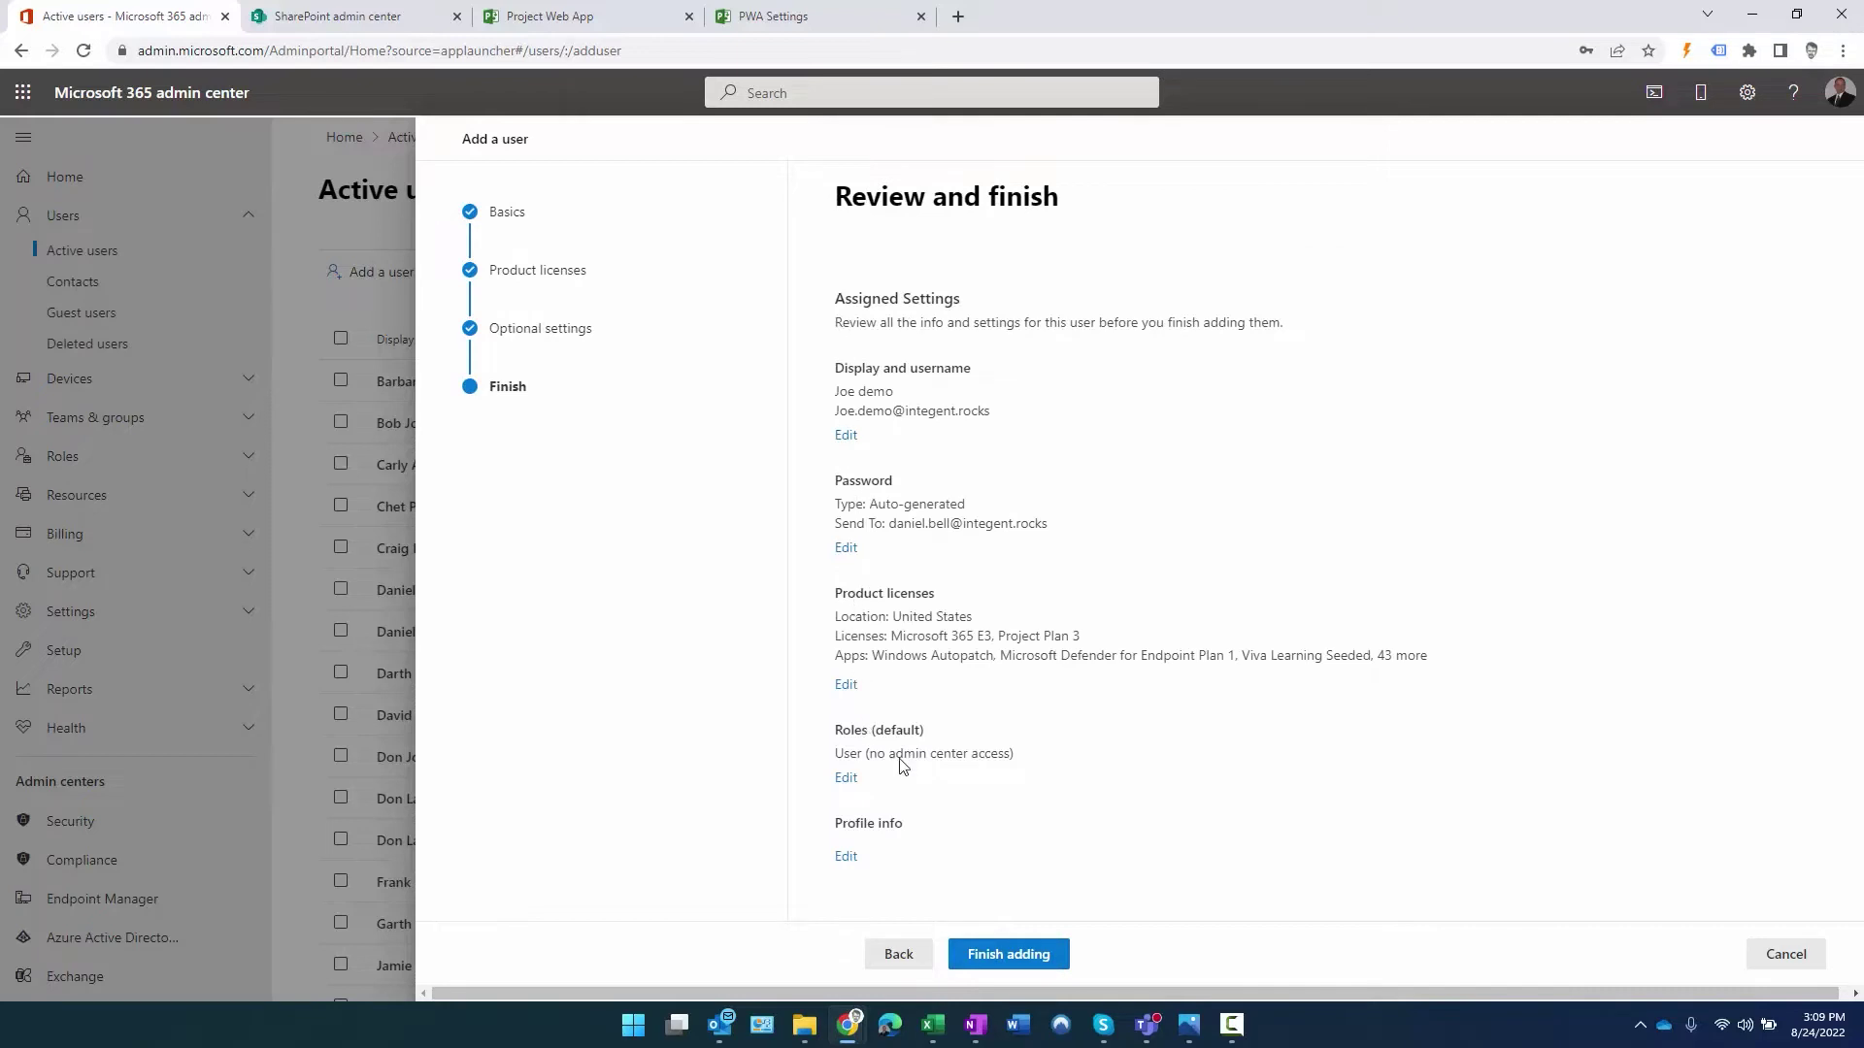
pyautogui.click(1011, 956)
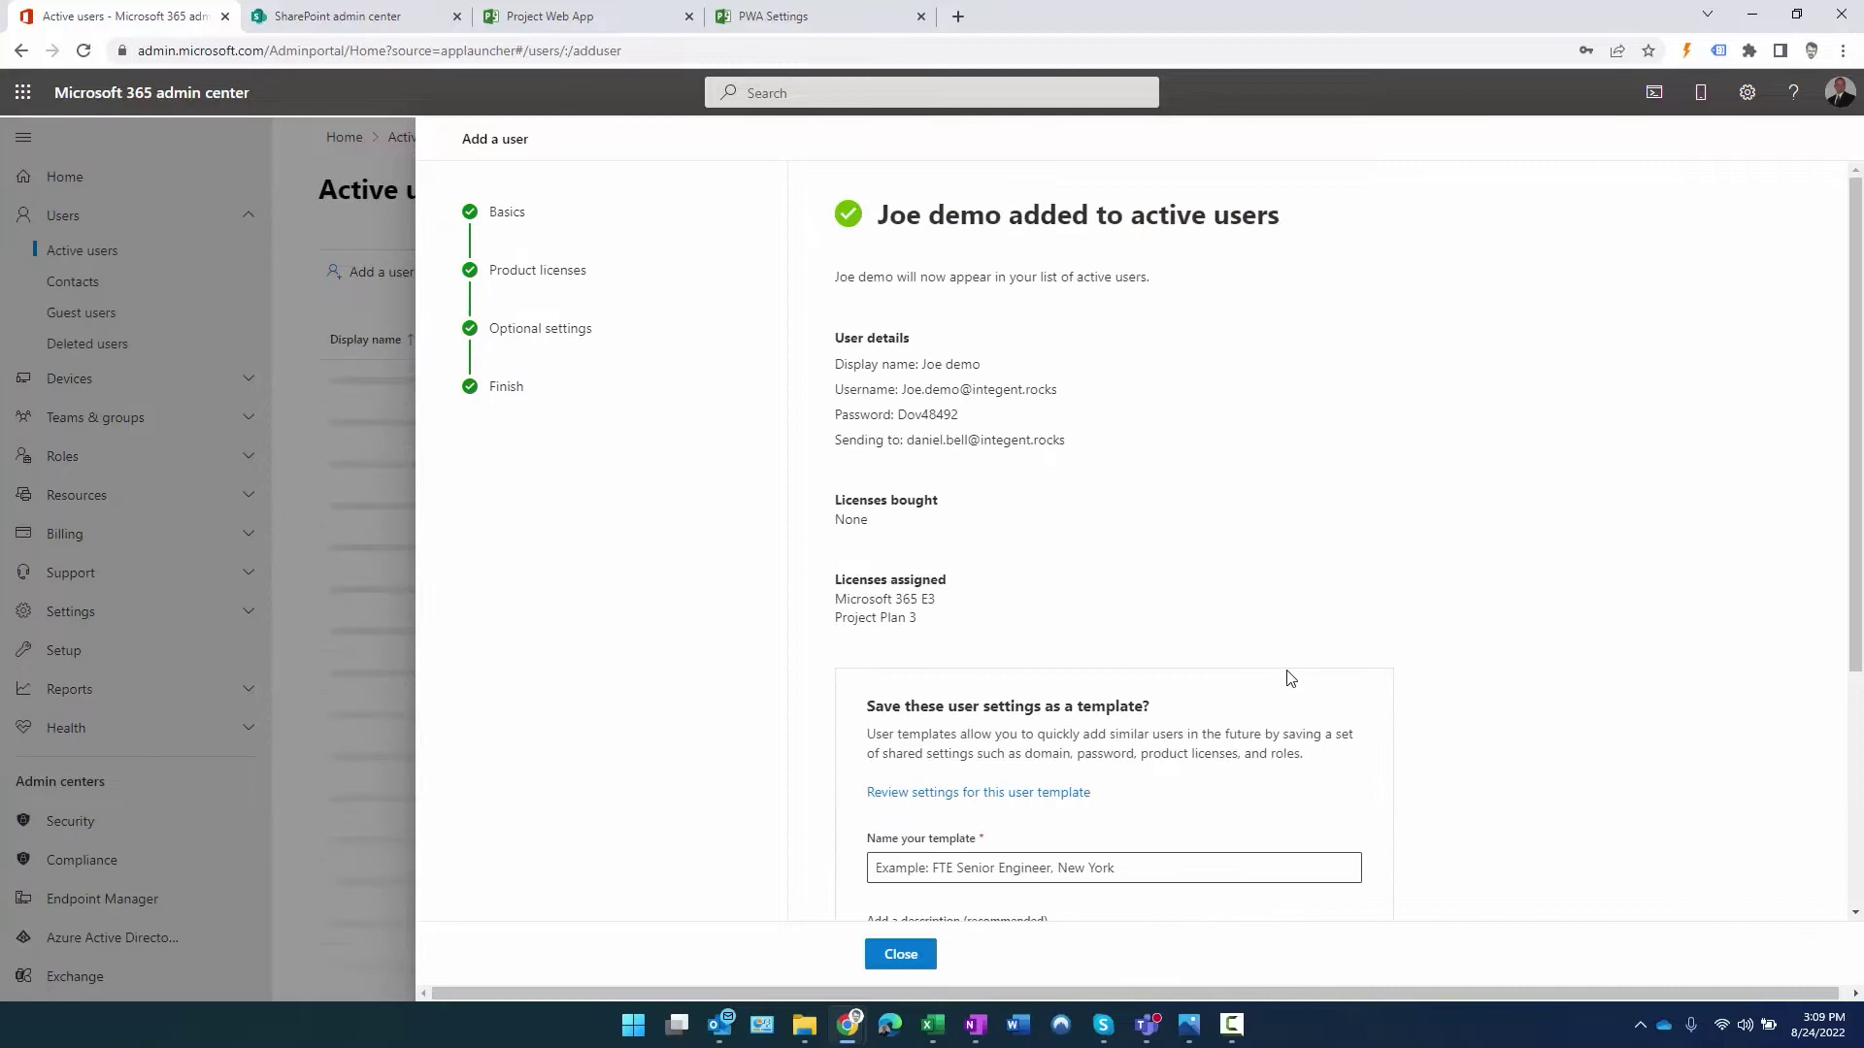
pyautogui.moveTo(1288, 215); pyautogui.dragTo(874, 221)
pyautogui.click(1259, 262)
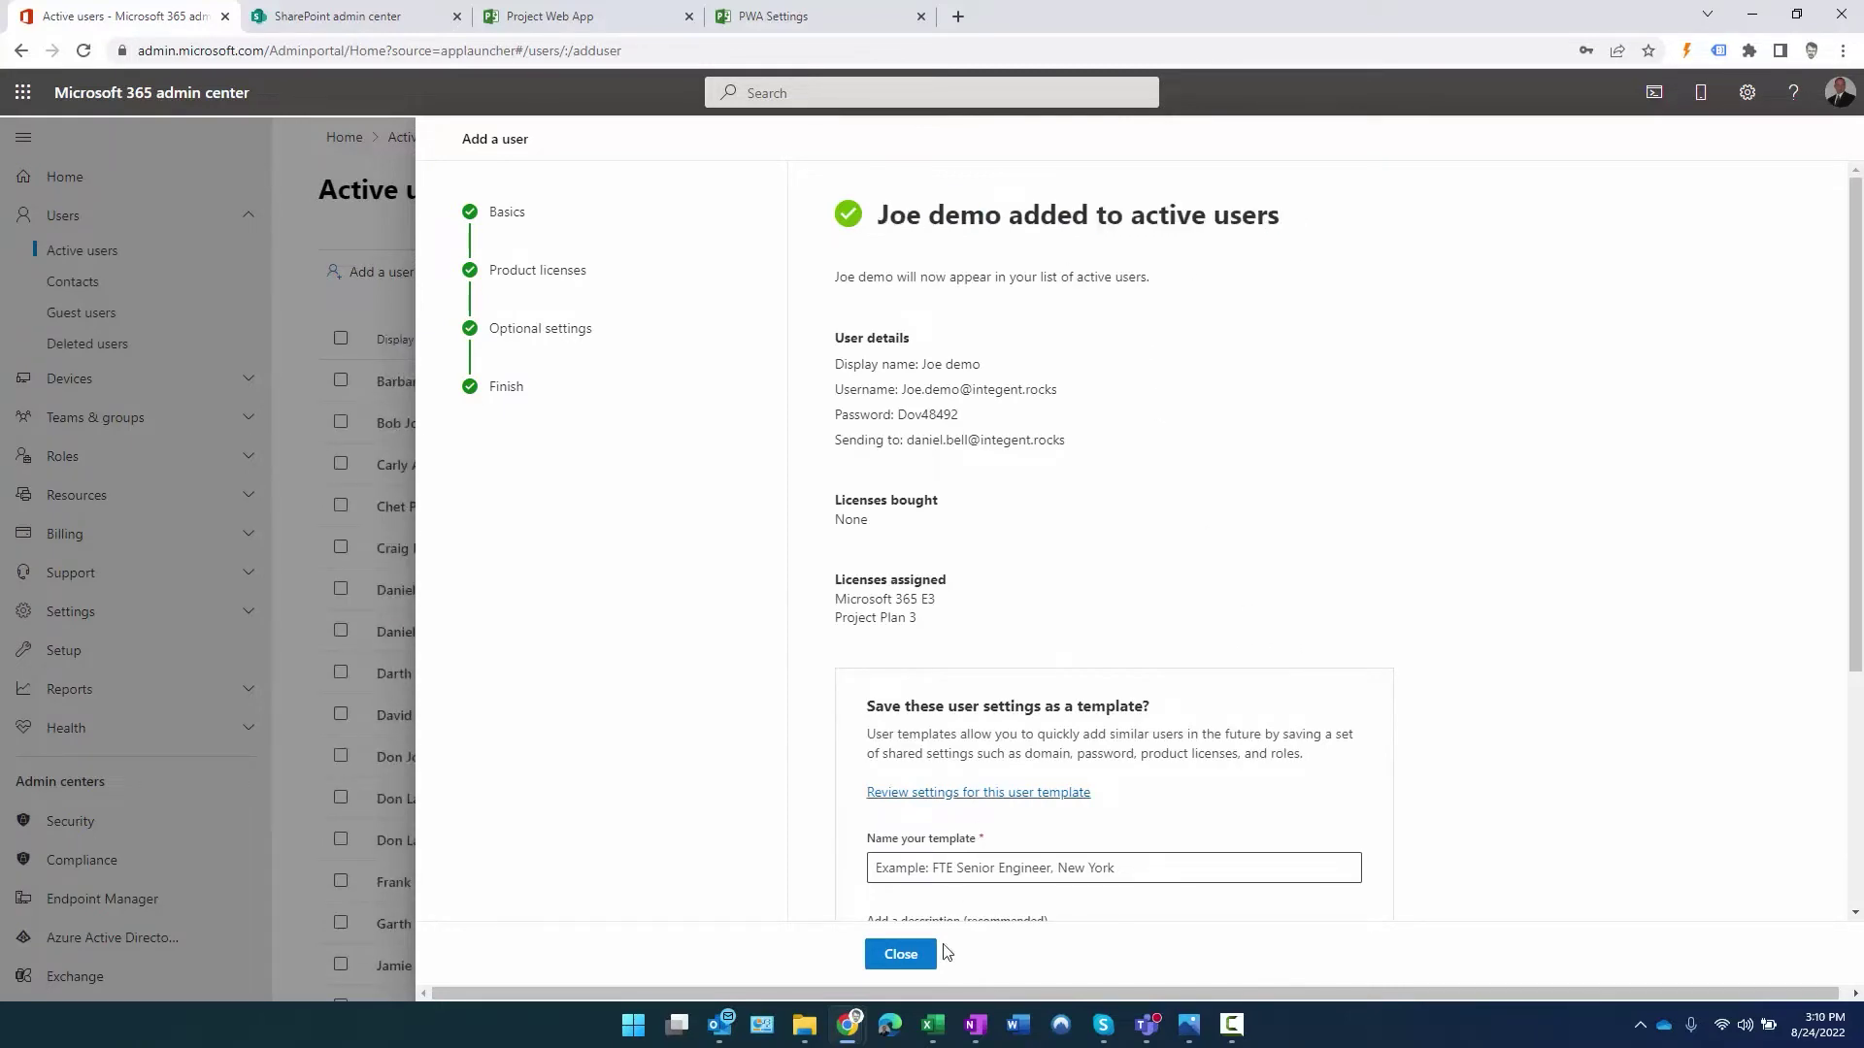
pyautogui.click(903, 954)
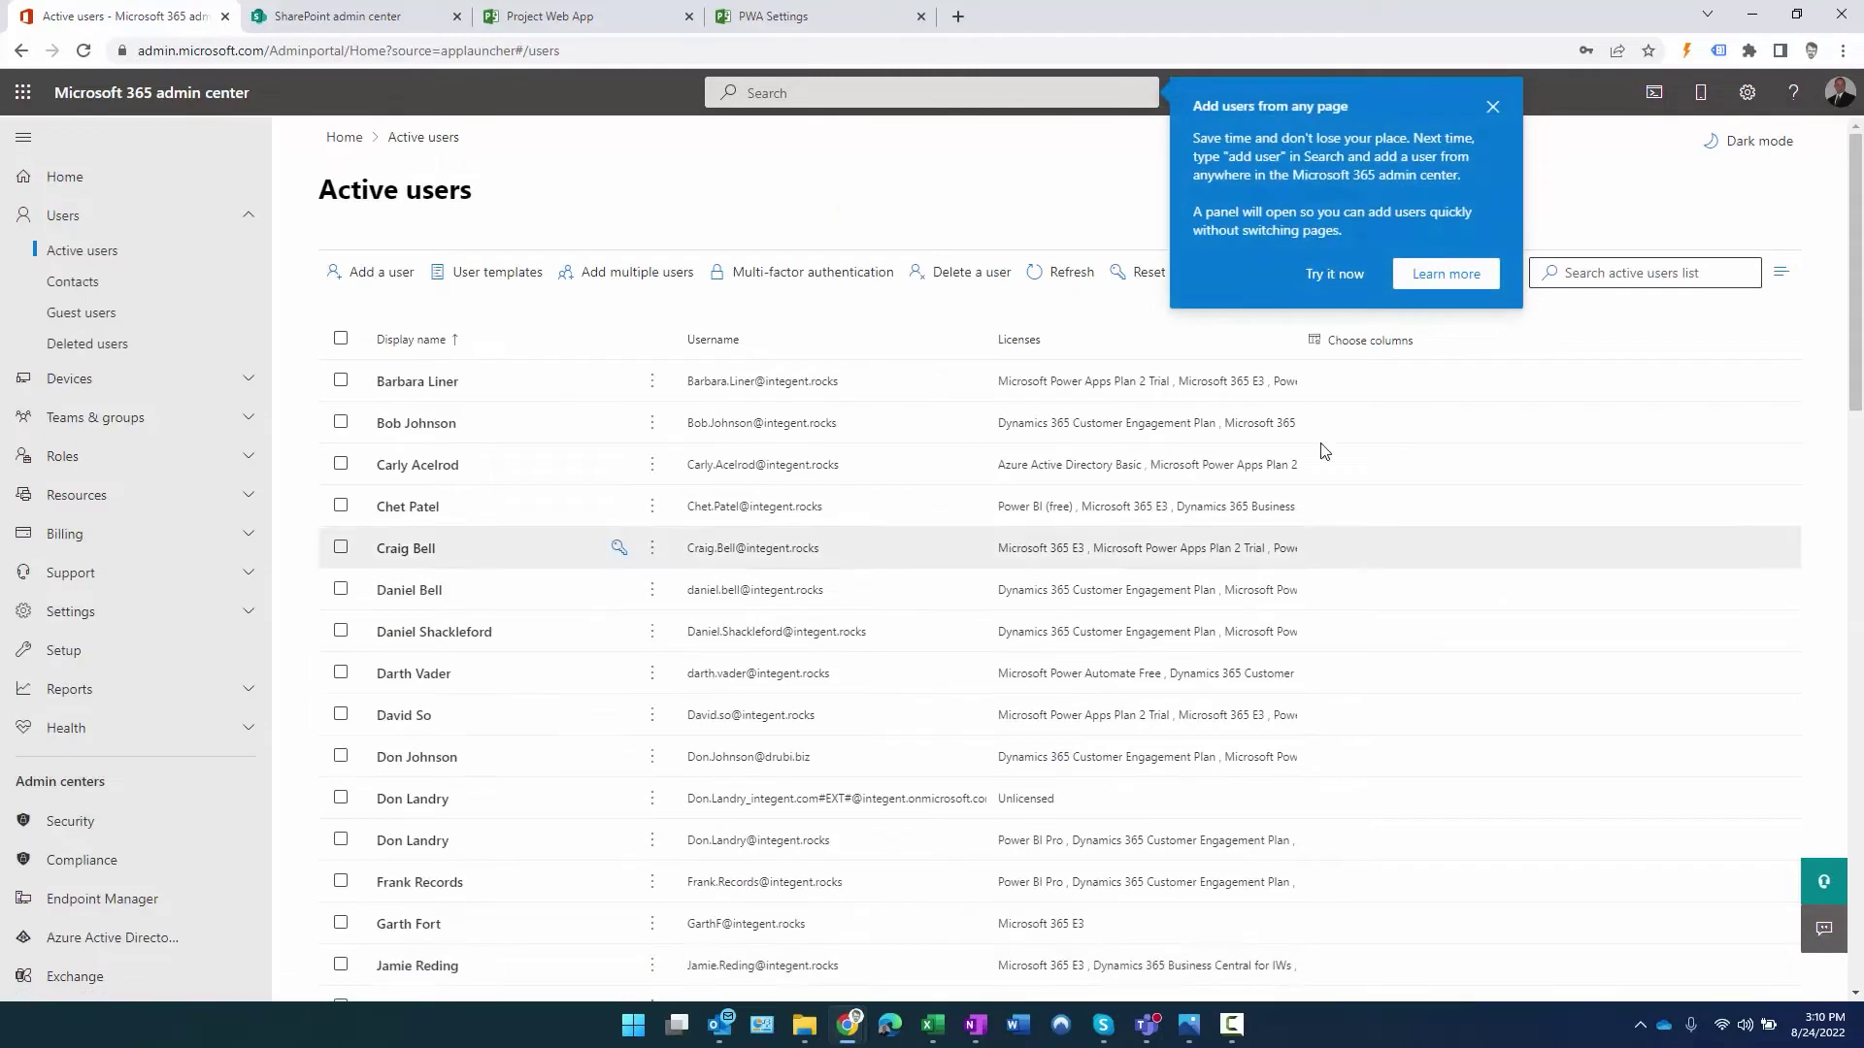
pyautogui.click(1492, 107)
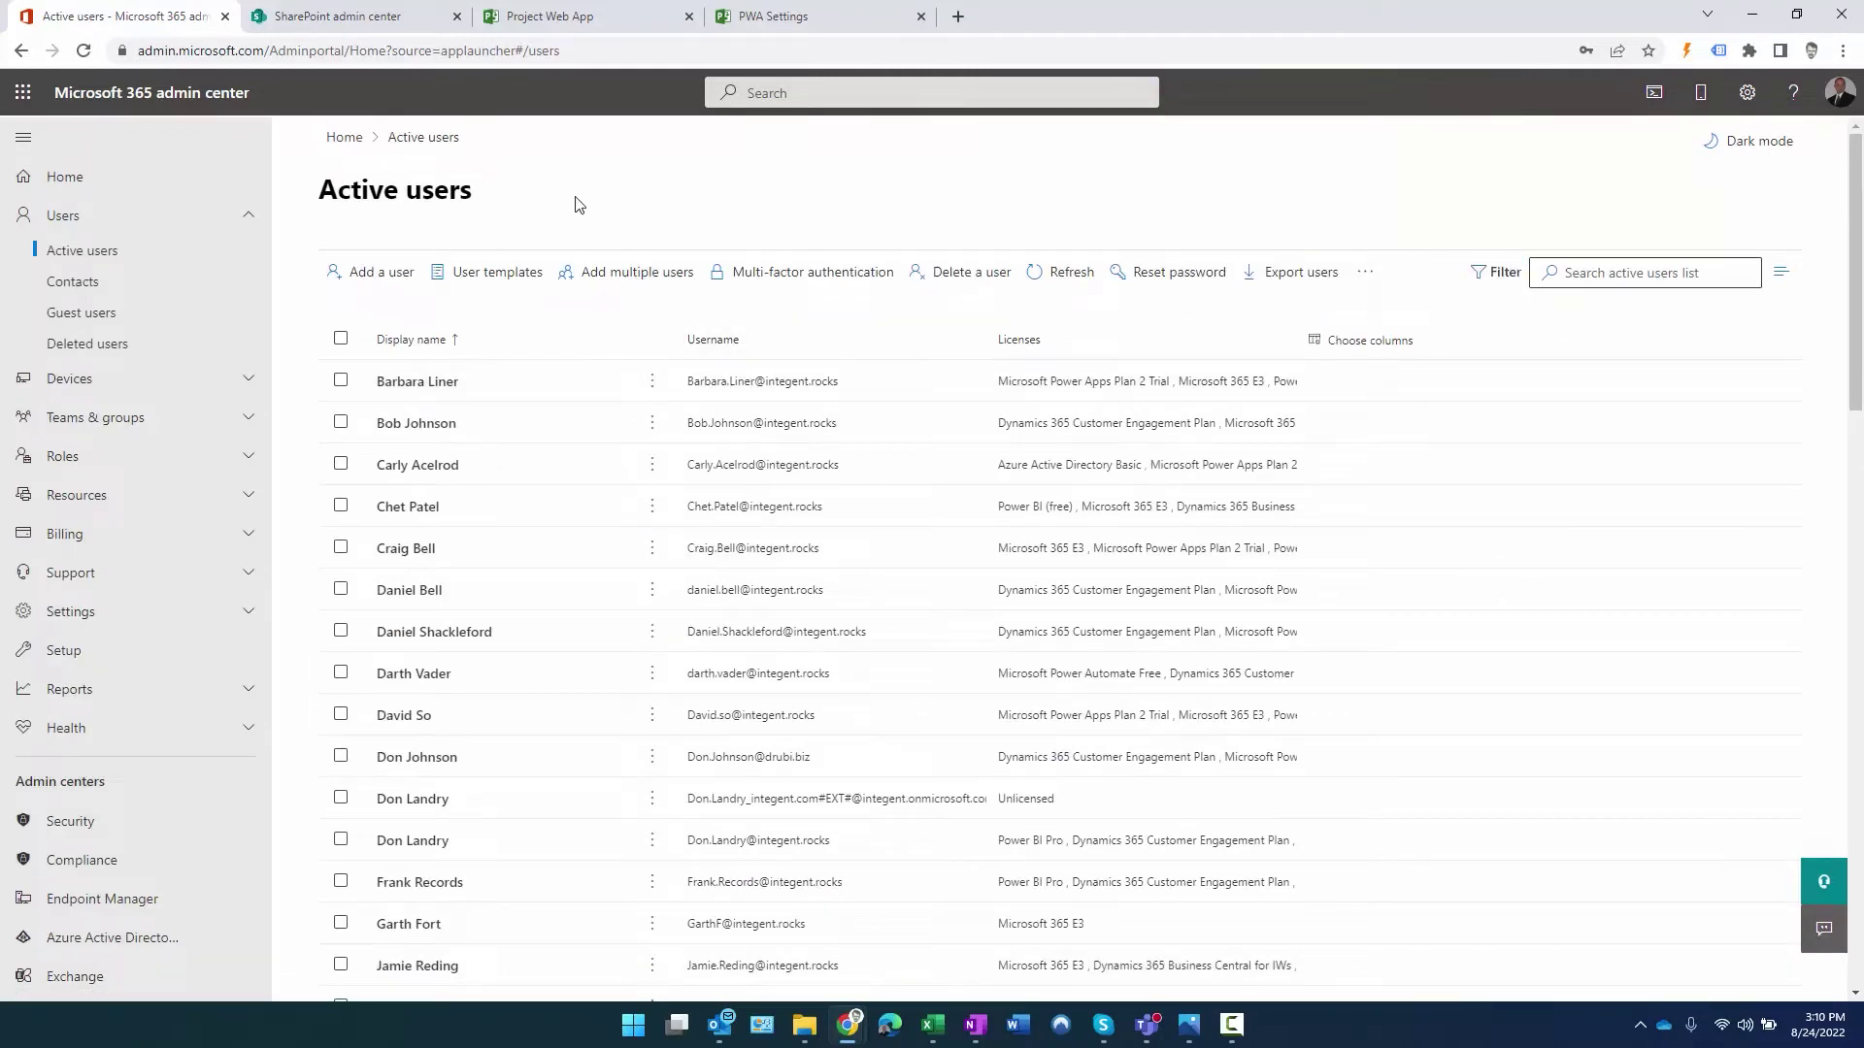
# Open Manage Users from the Security group on the PWA Settings page
pyautogui.click(576, 21)
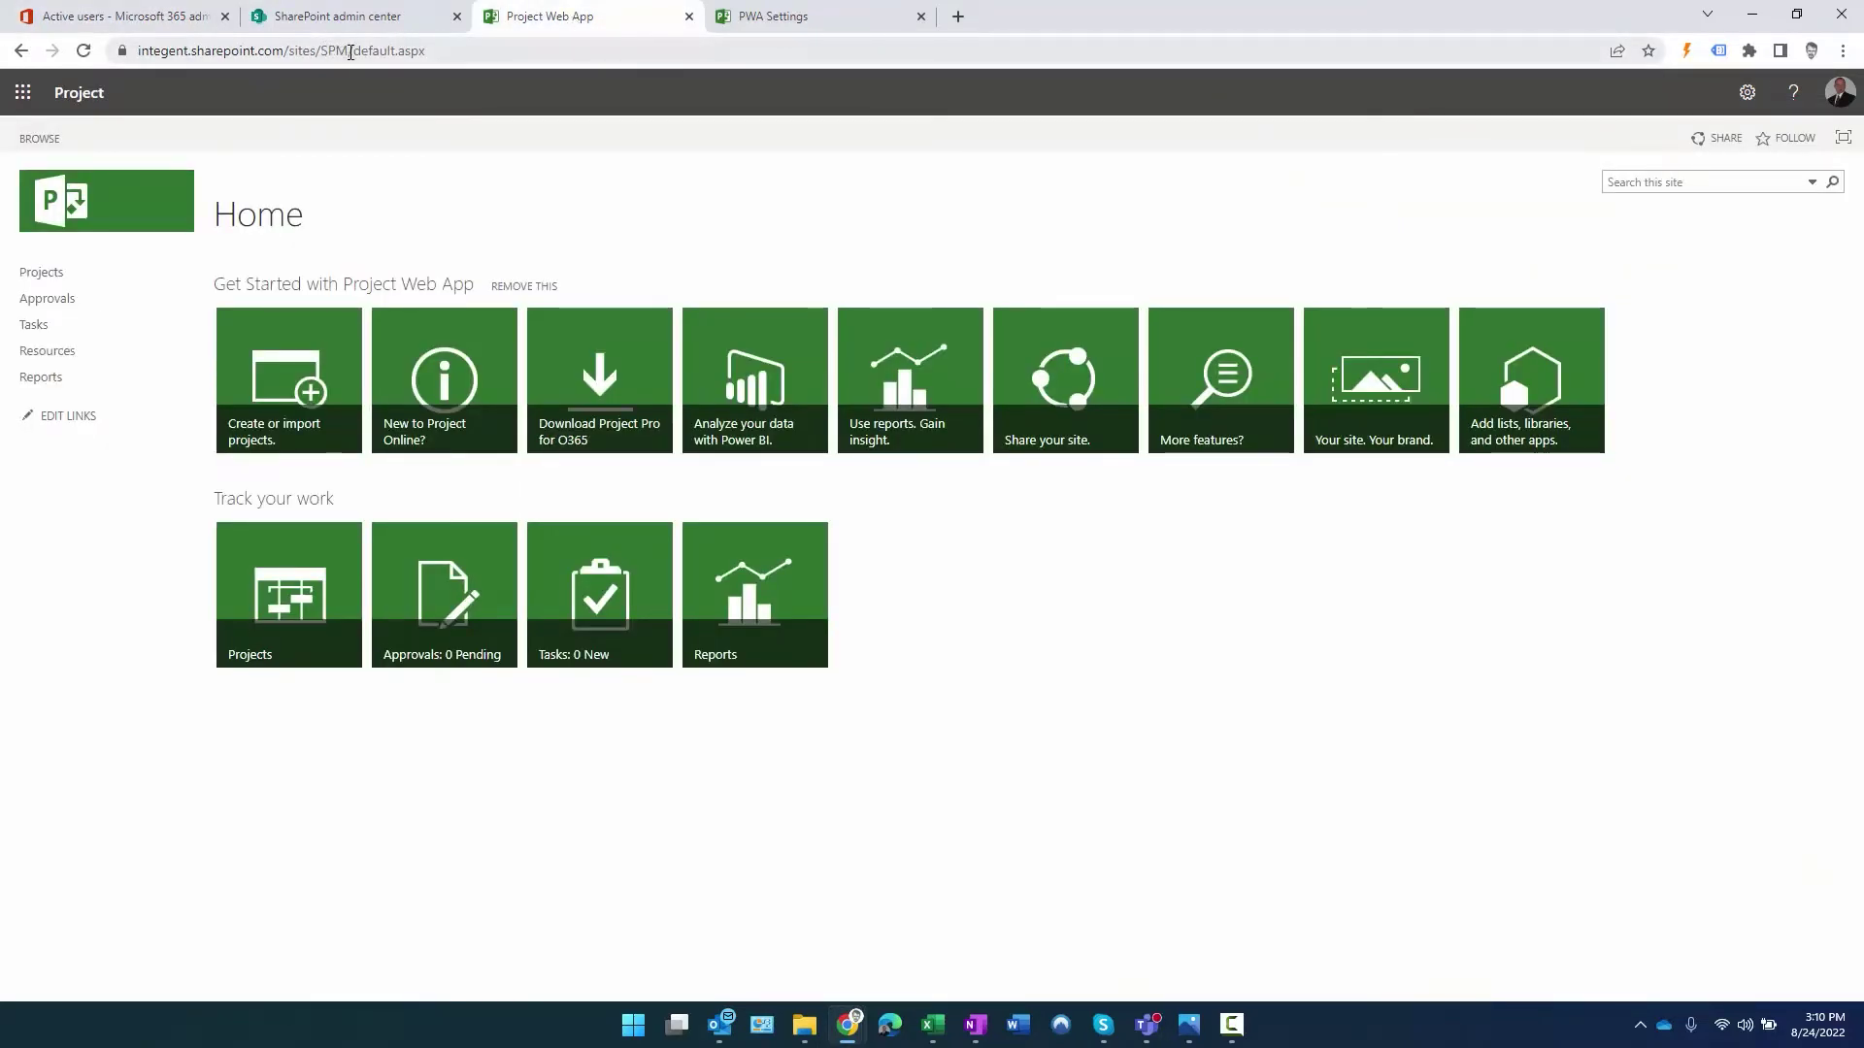
pyautogui.click(803, 19)
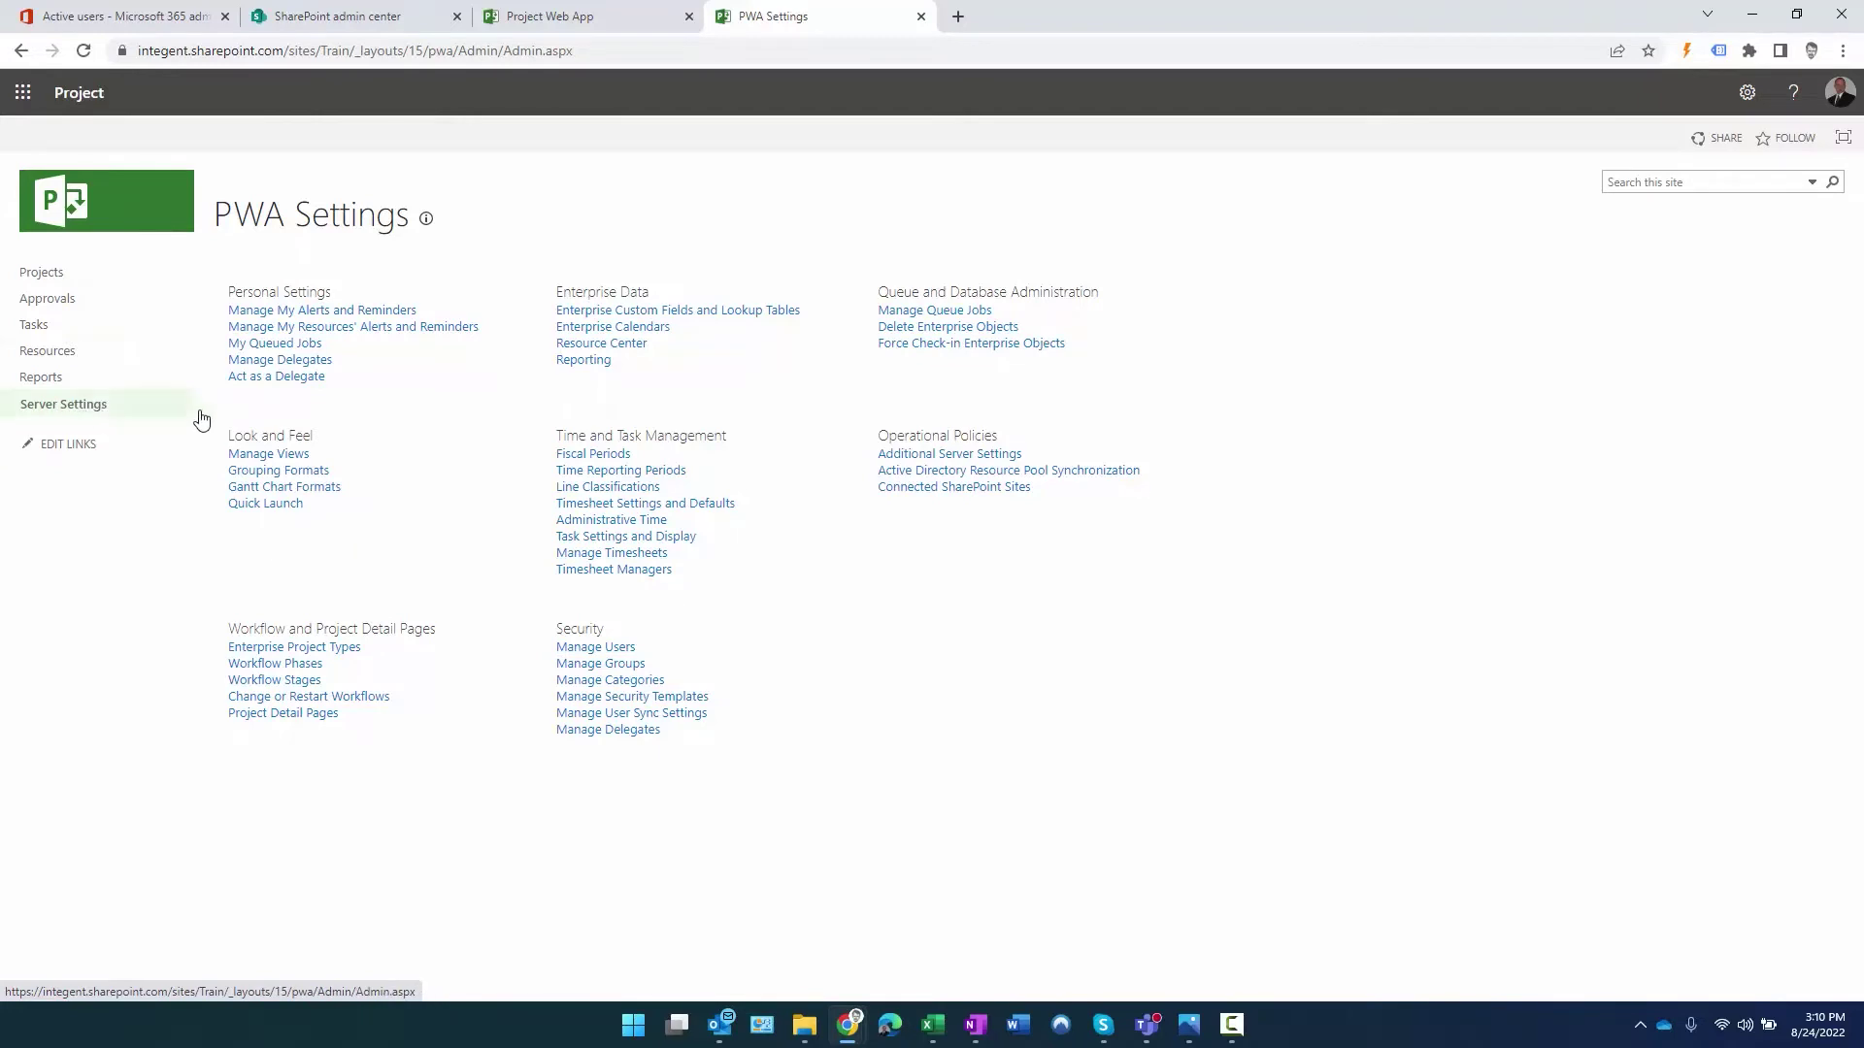
pyautogui.moveTo(614, 632); pyautogui.dragTo(551, 630)
pyautogui.click(615, 619)
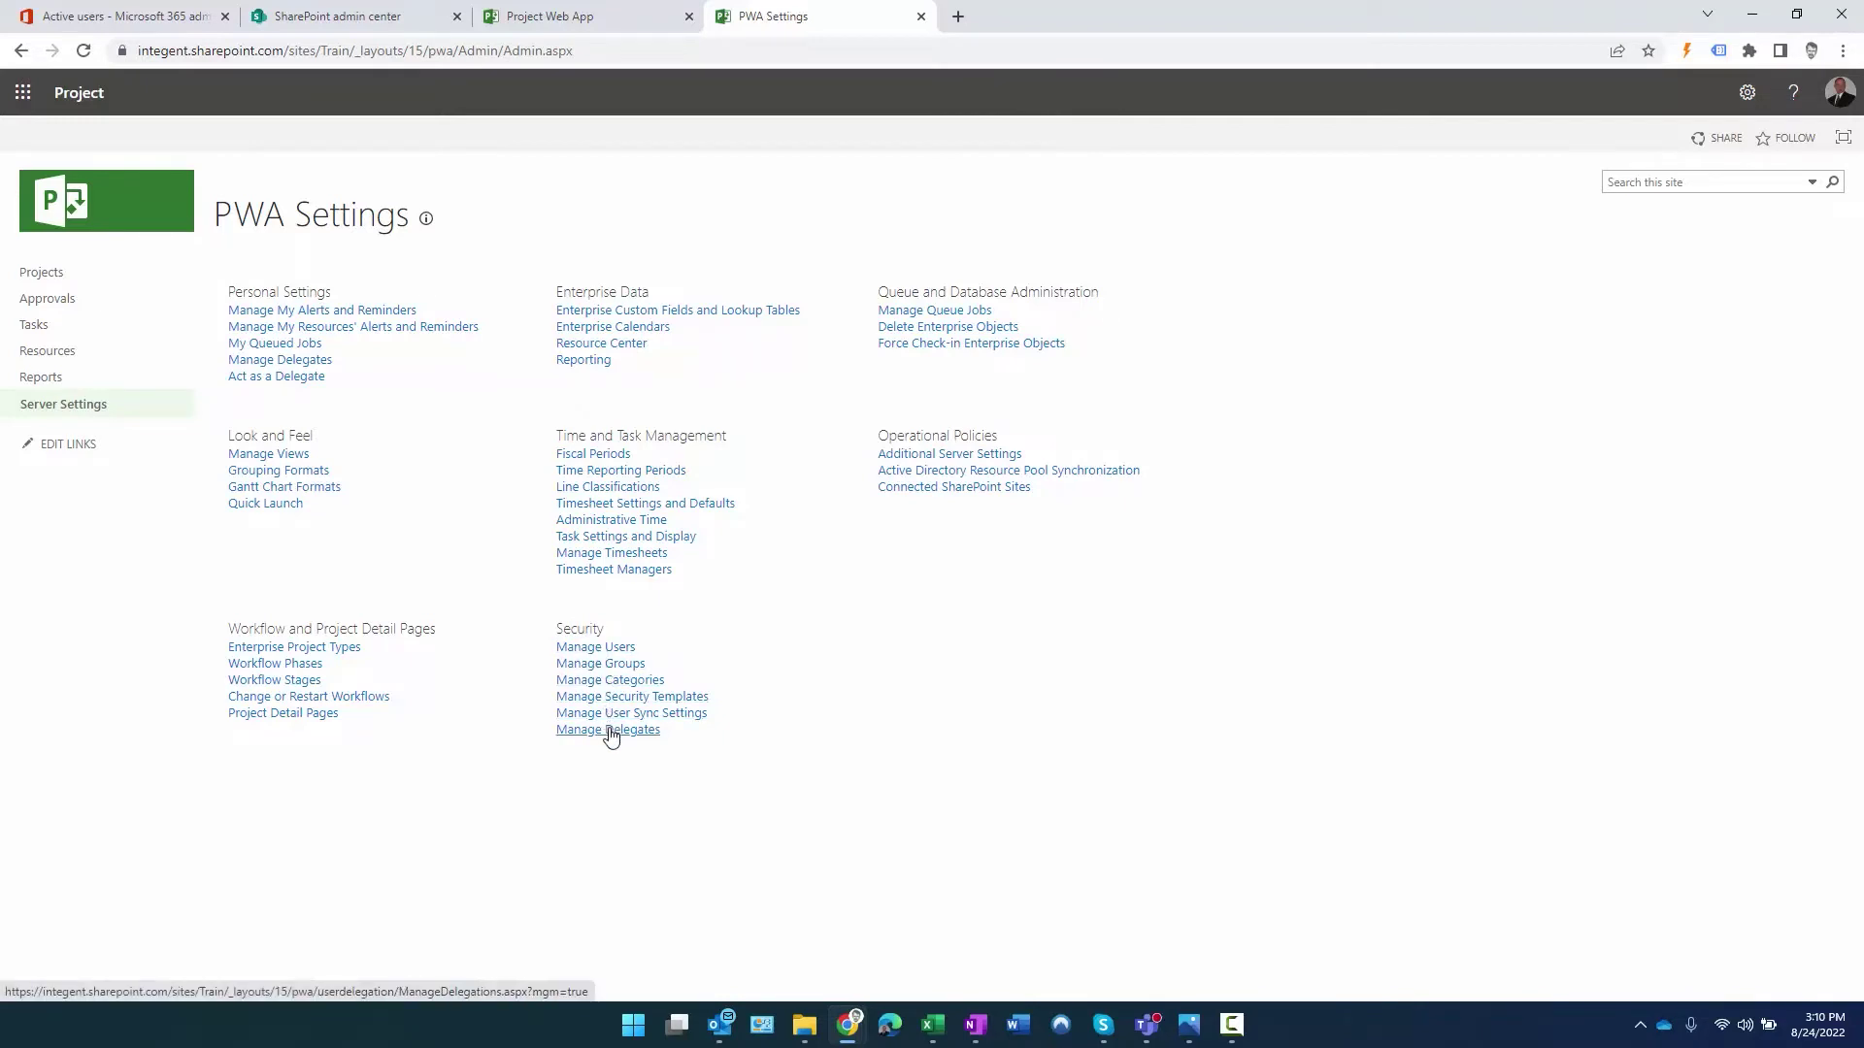
pyautogui.click(592, 648)
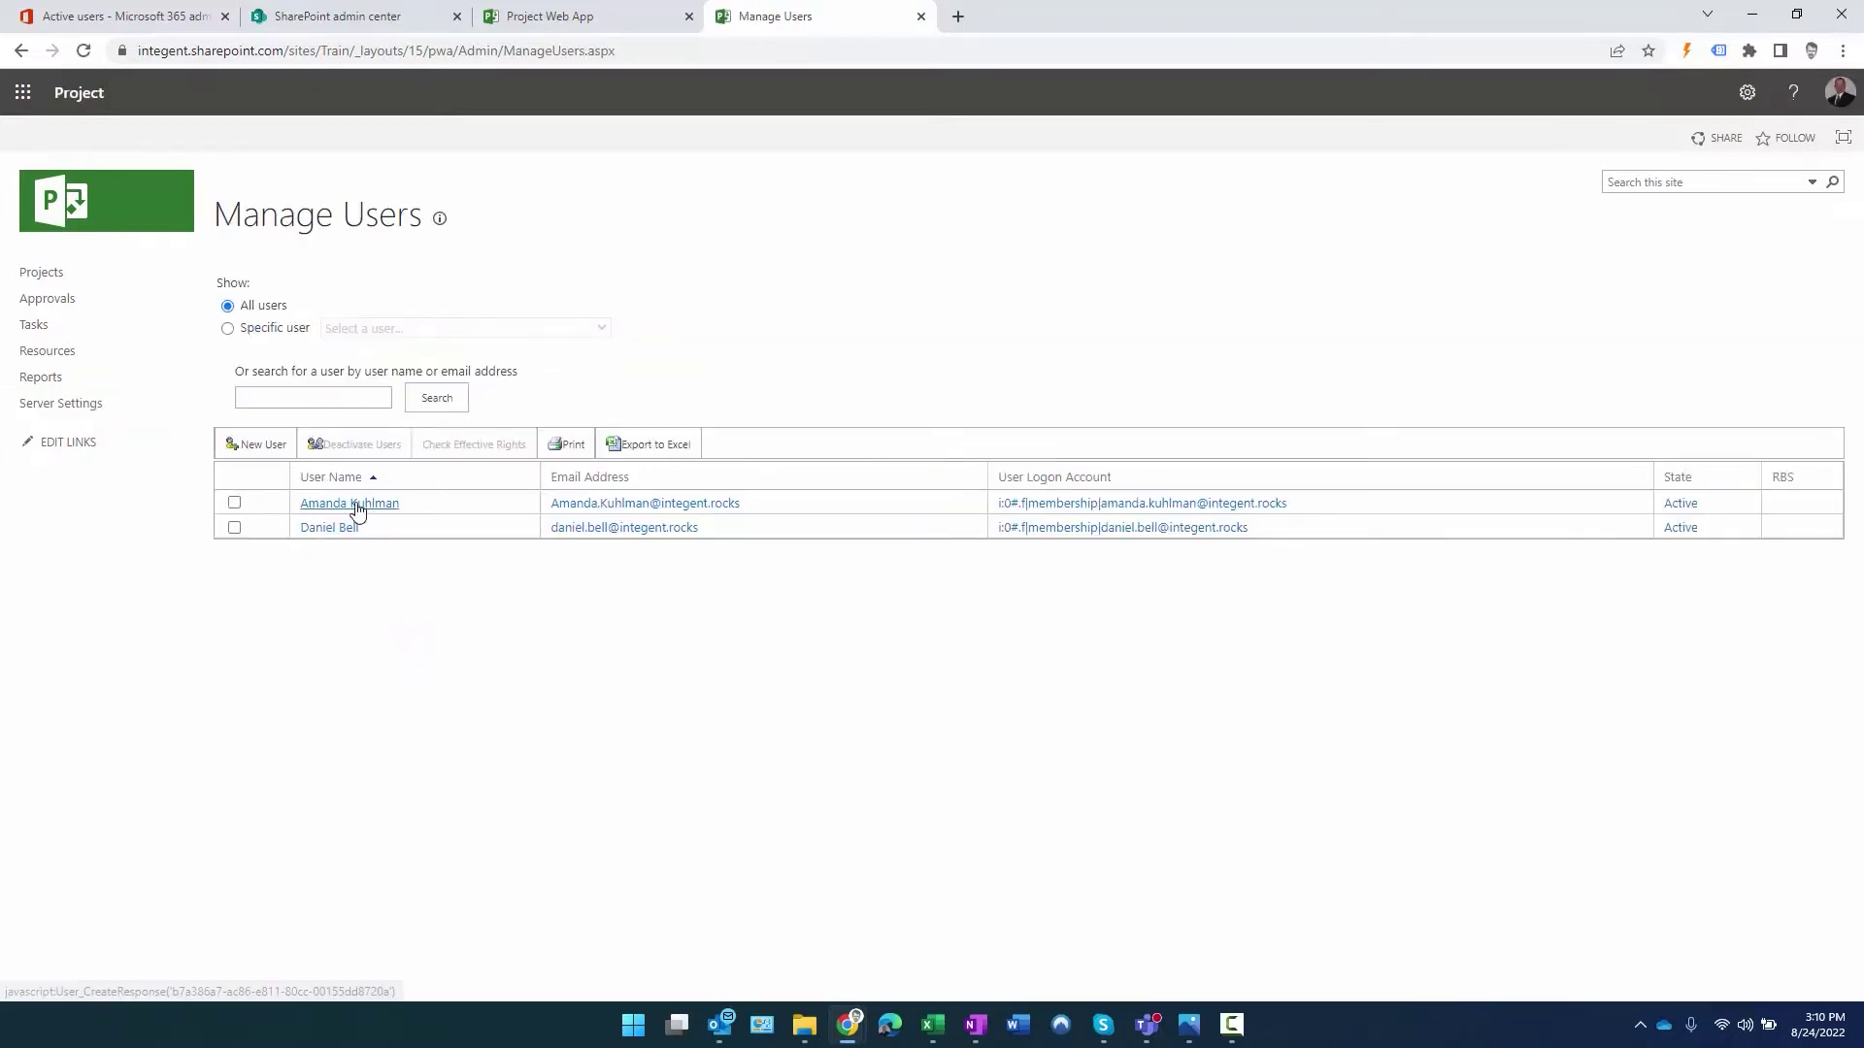
# Create a new PWA user with the demo account as logon, auto-filling name and email
pyautogui.click(248, 447)
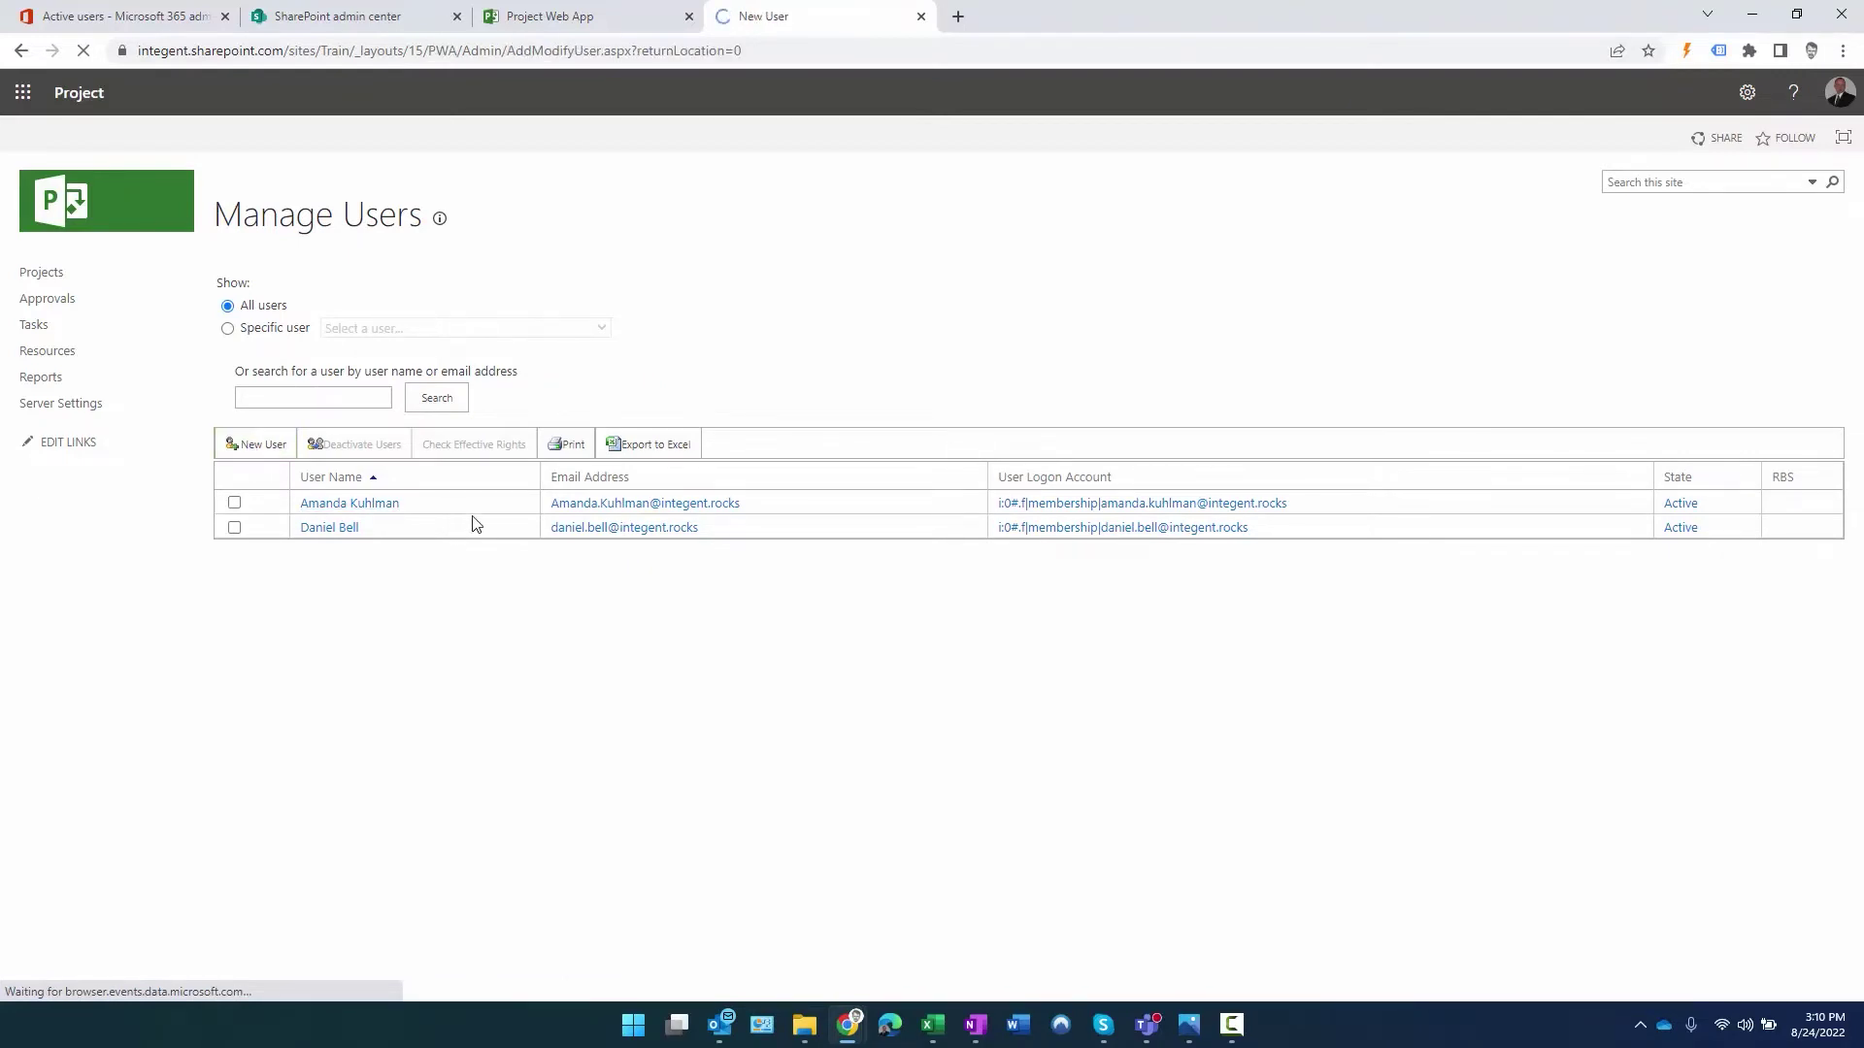
pyautogui.scroll(-1, 563, 553)
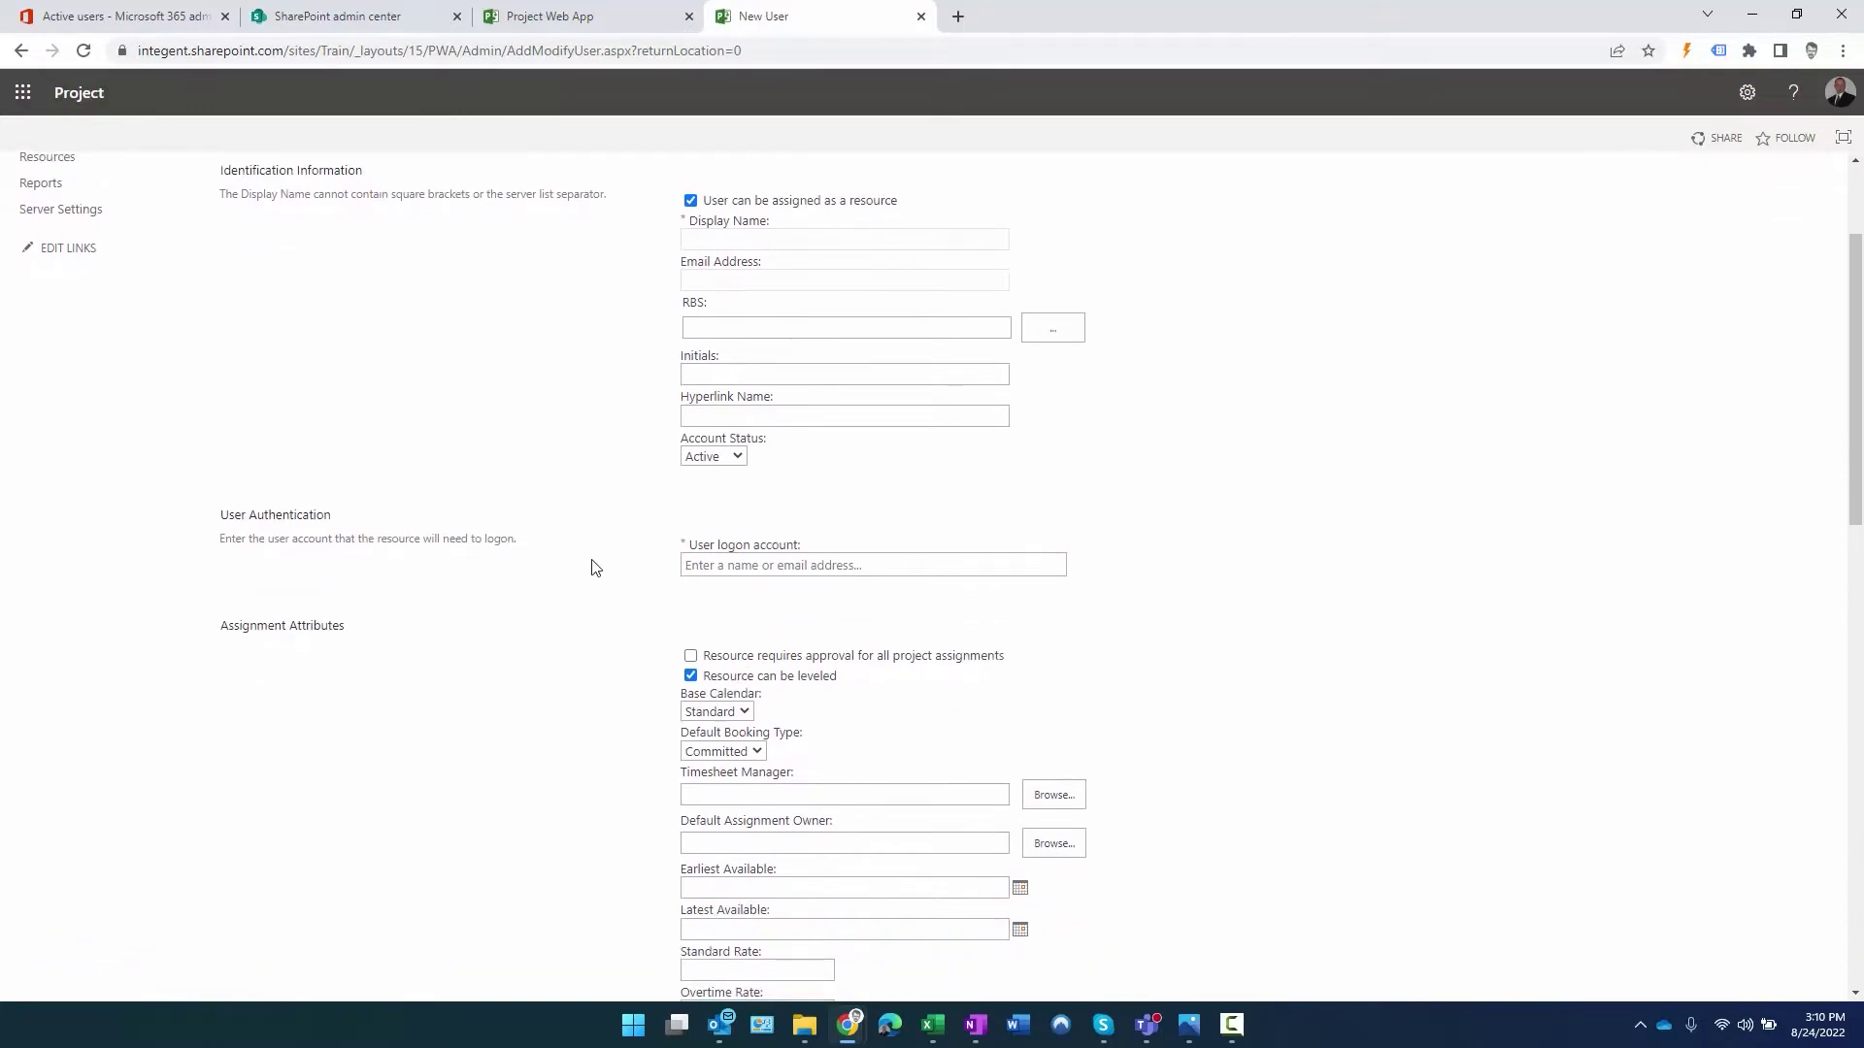
pyautogui.click(775, 564)
pyautogui.click(697, 567)
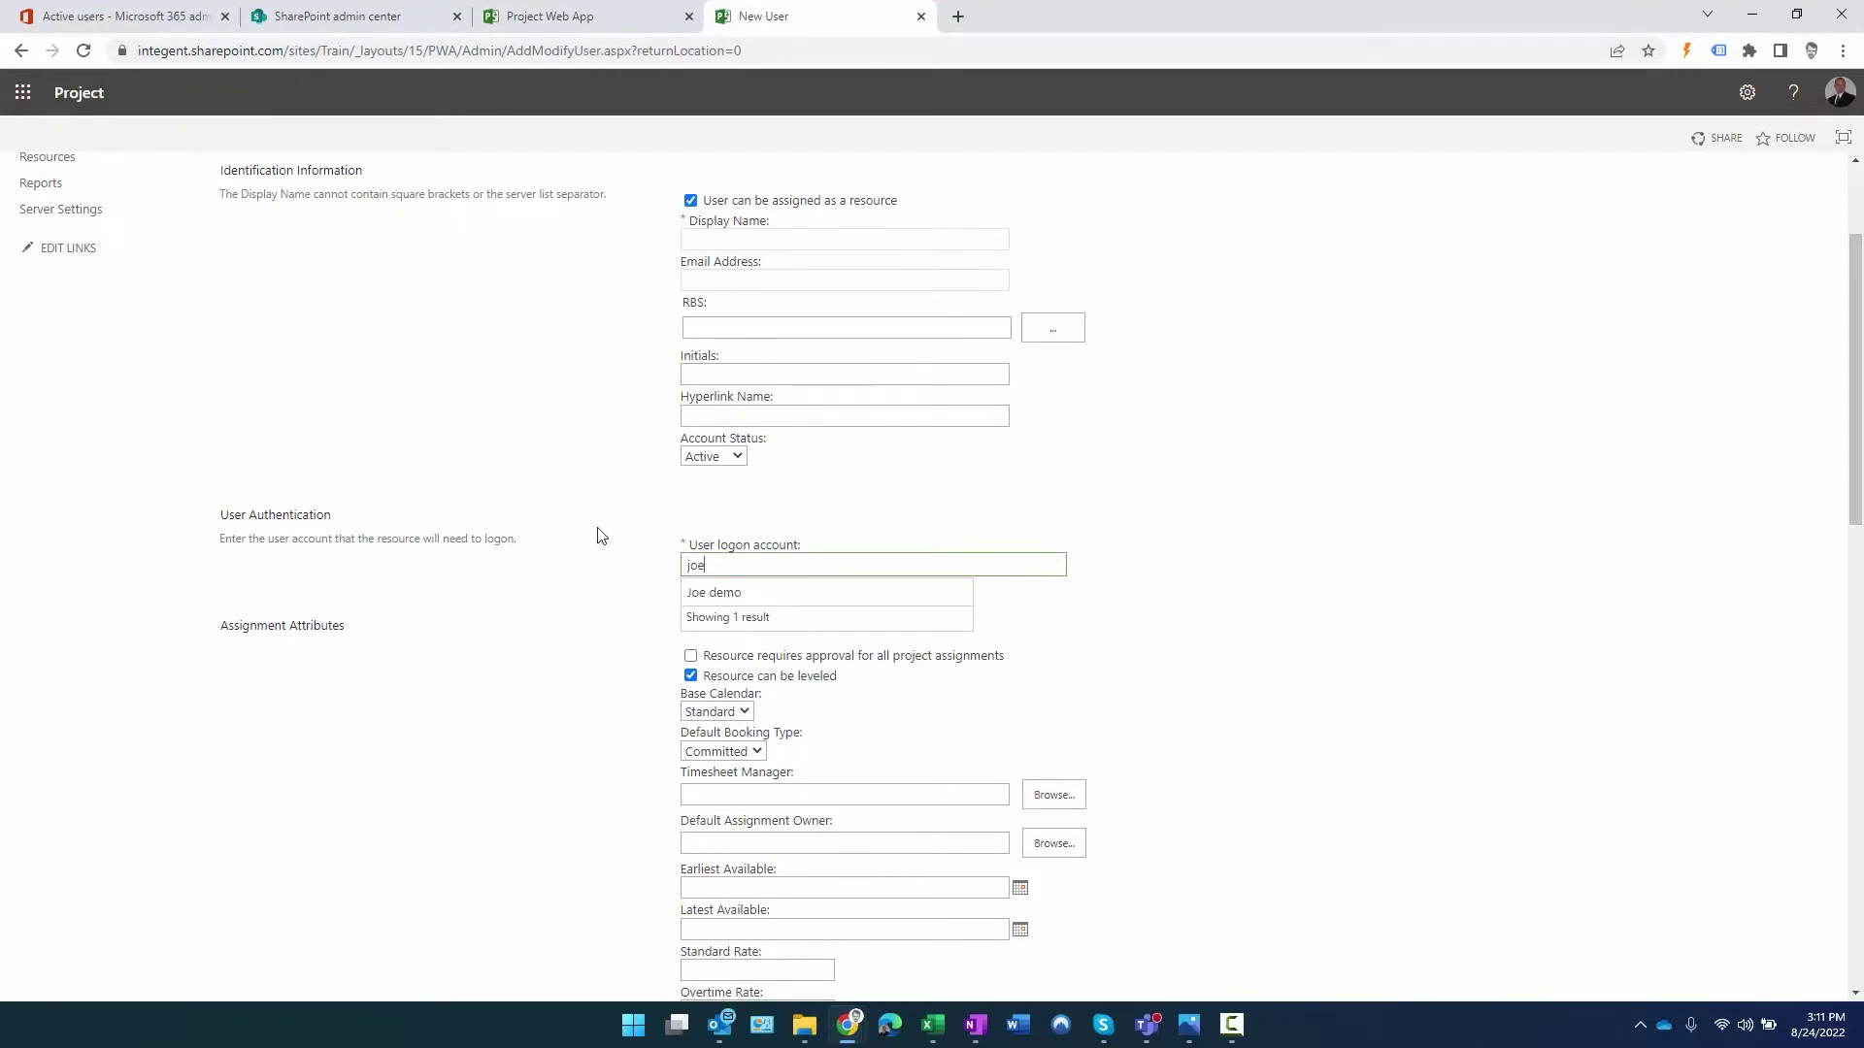
pyautogui.click(721, 594)
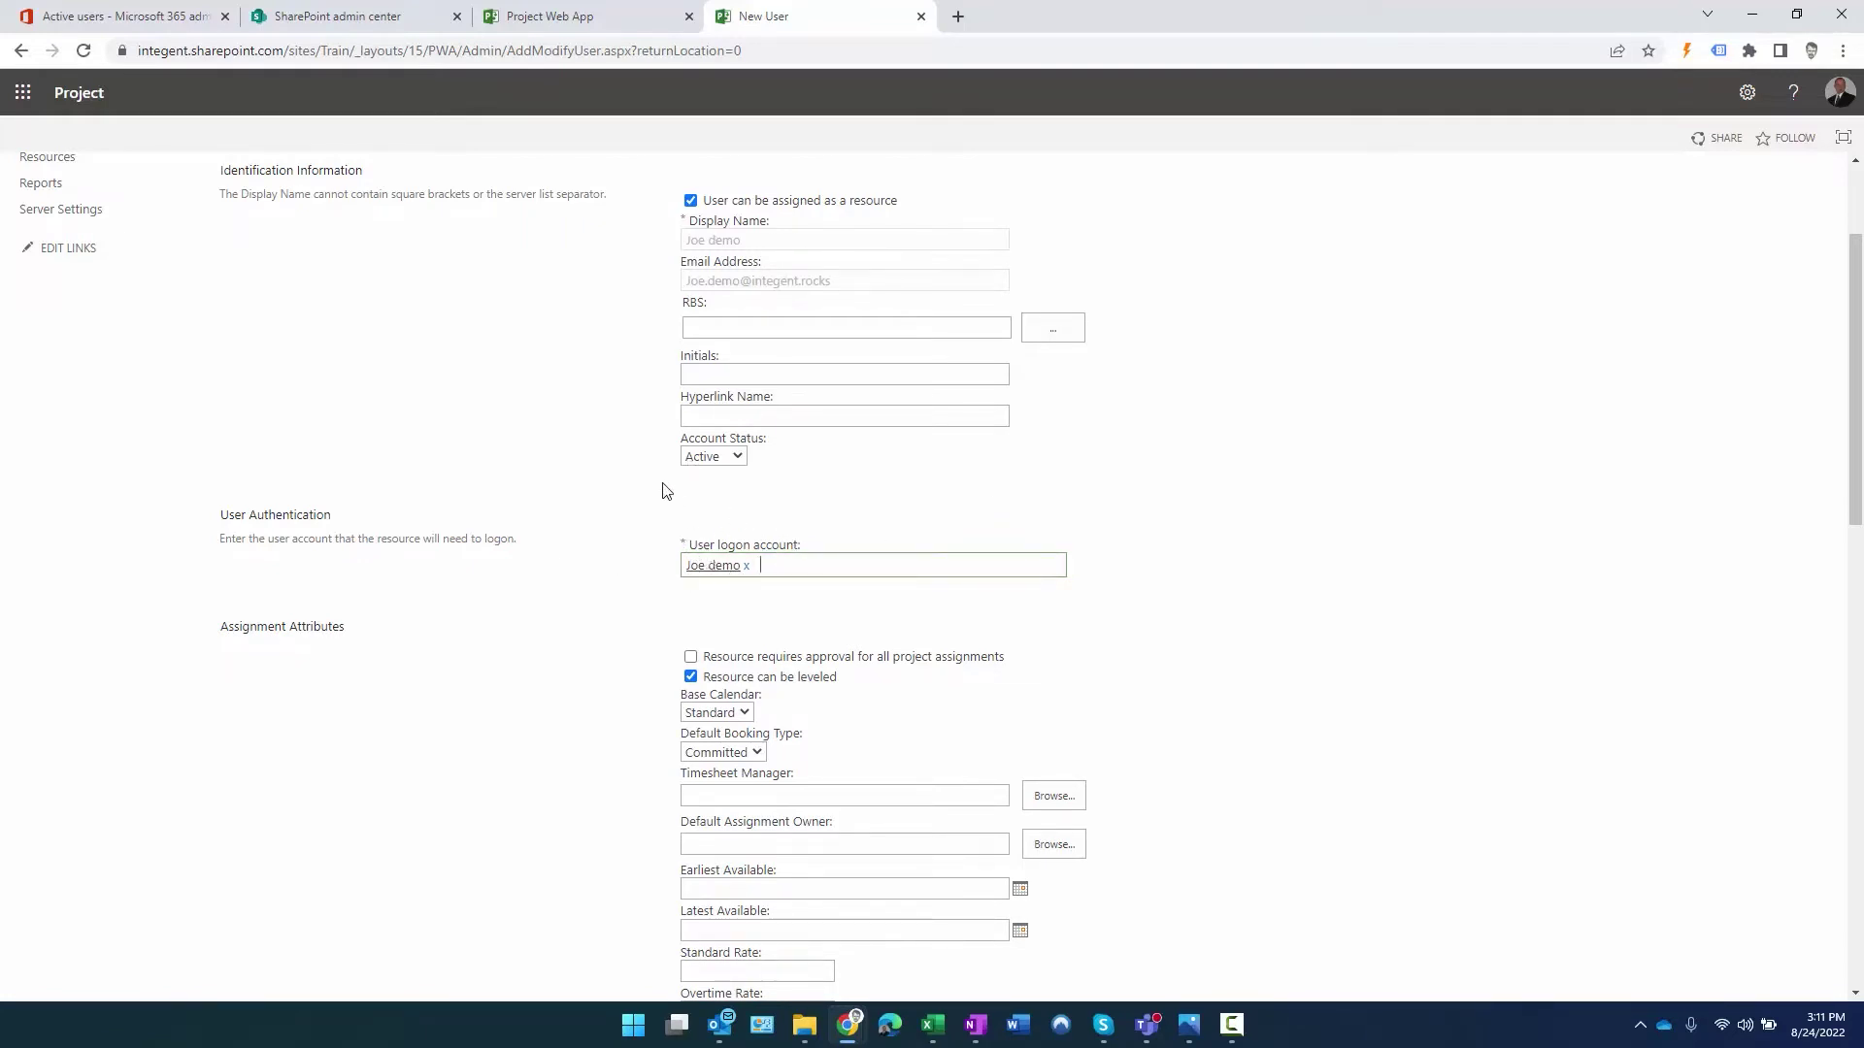
pyautogui.scroll(2, 649, 466)
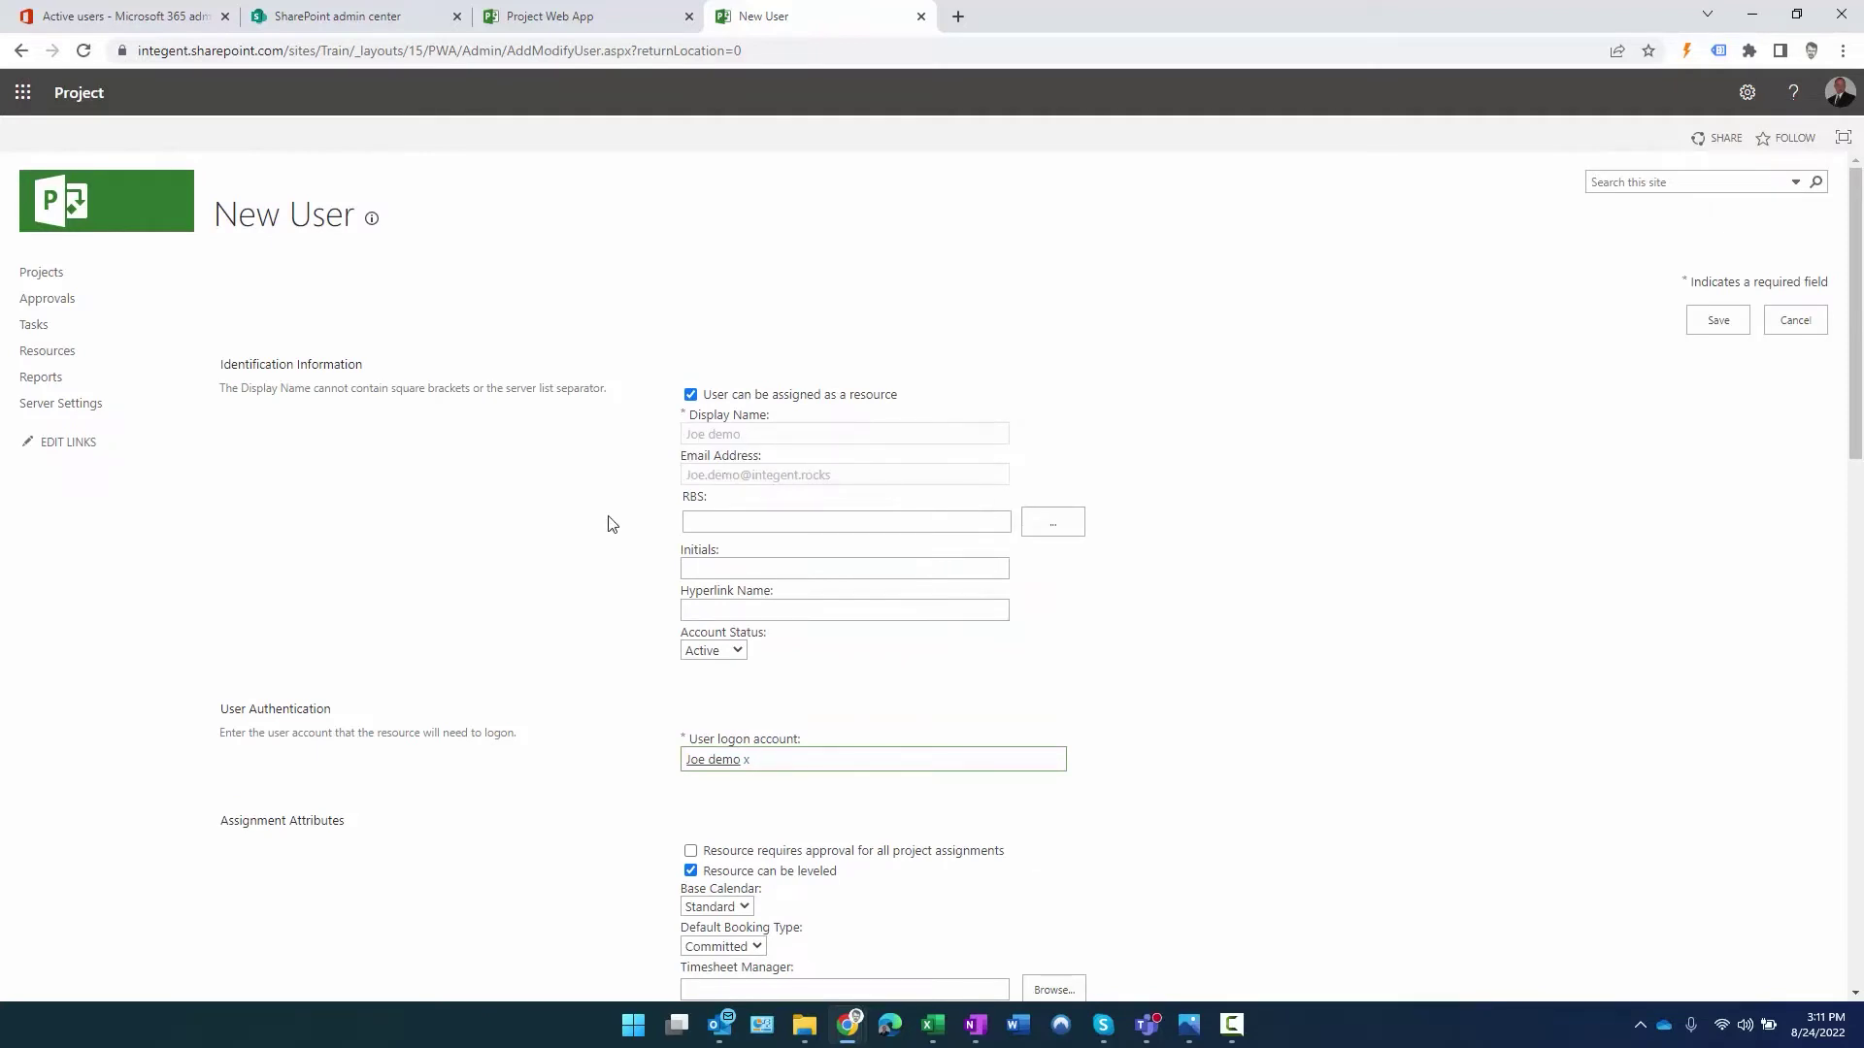
pyautogui.scroll(-1, 569, 534)
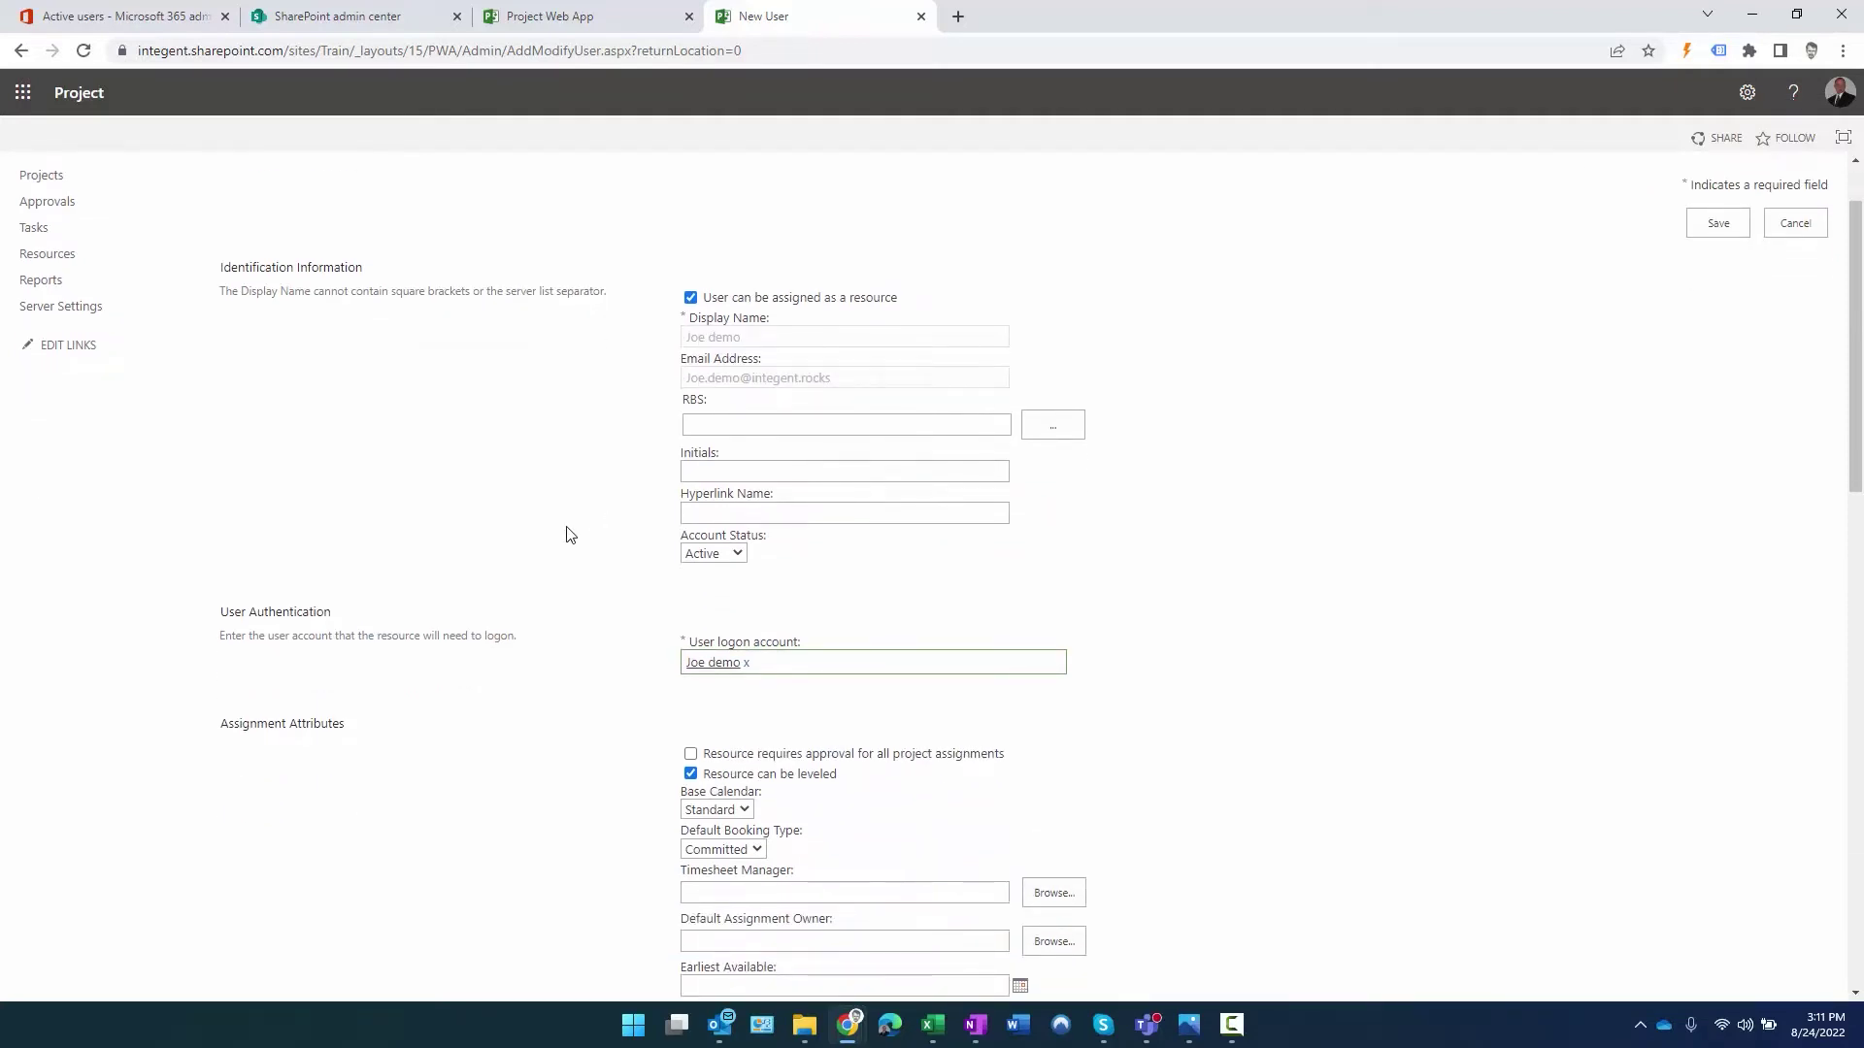
pyautogui.scroll(-5, 569, 534)
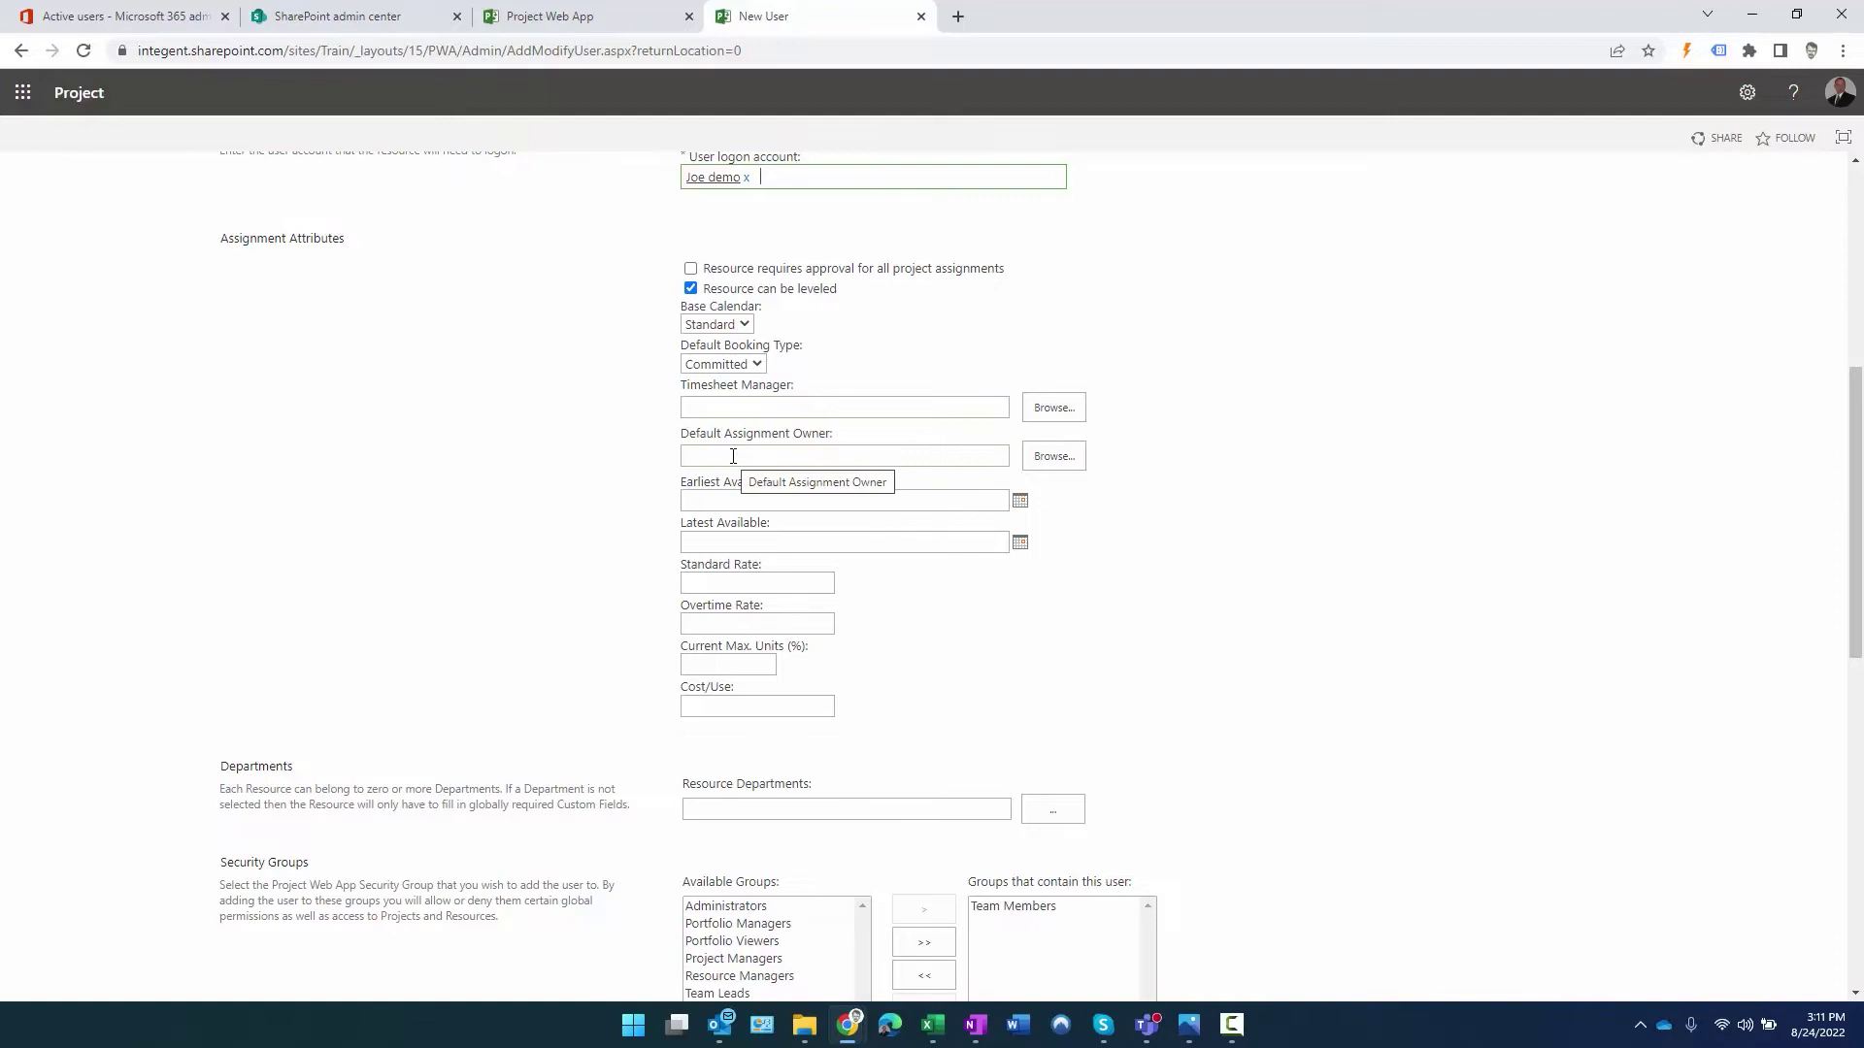
pyautogui.scroll(-6, 653, 488)
pyautogui.scroll(1, 653, 487)
pyautogui.scroll(2, 653, 487)
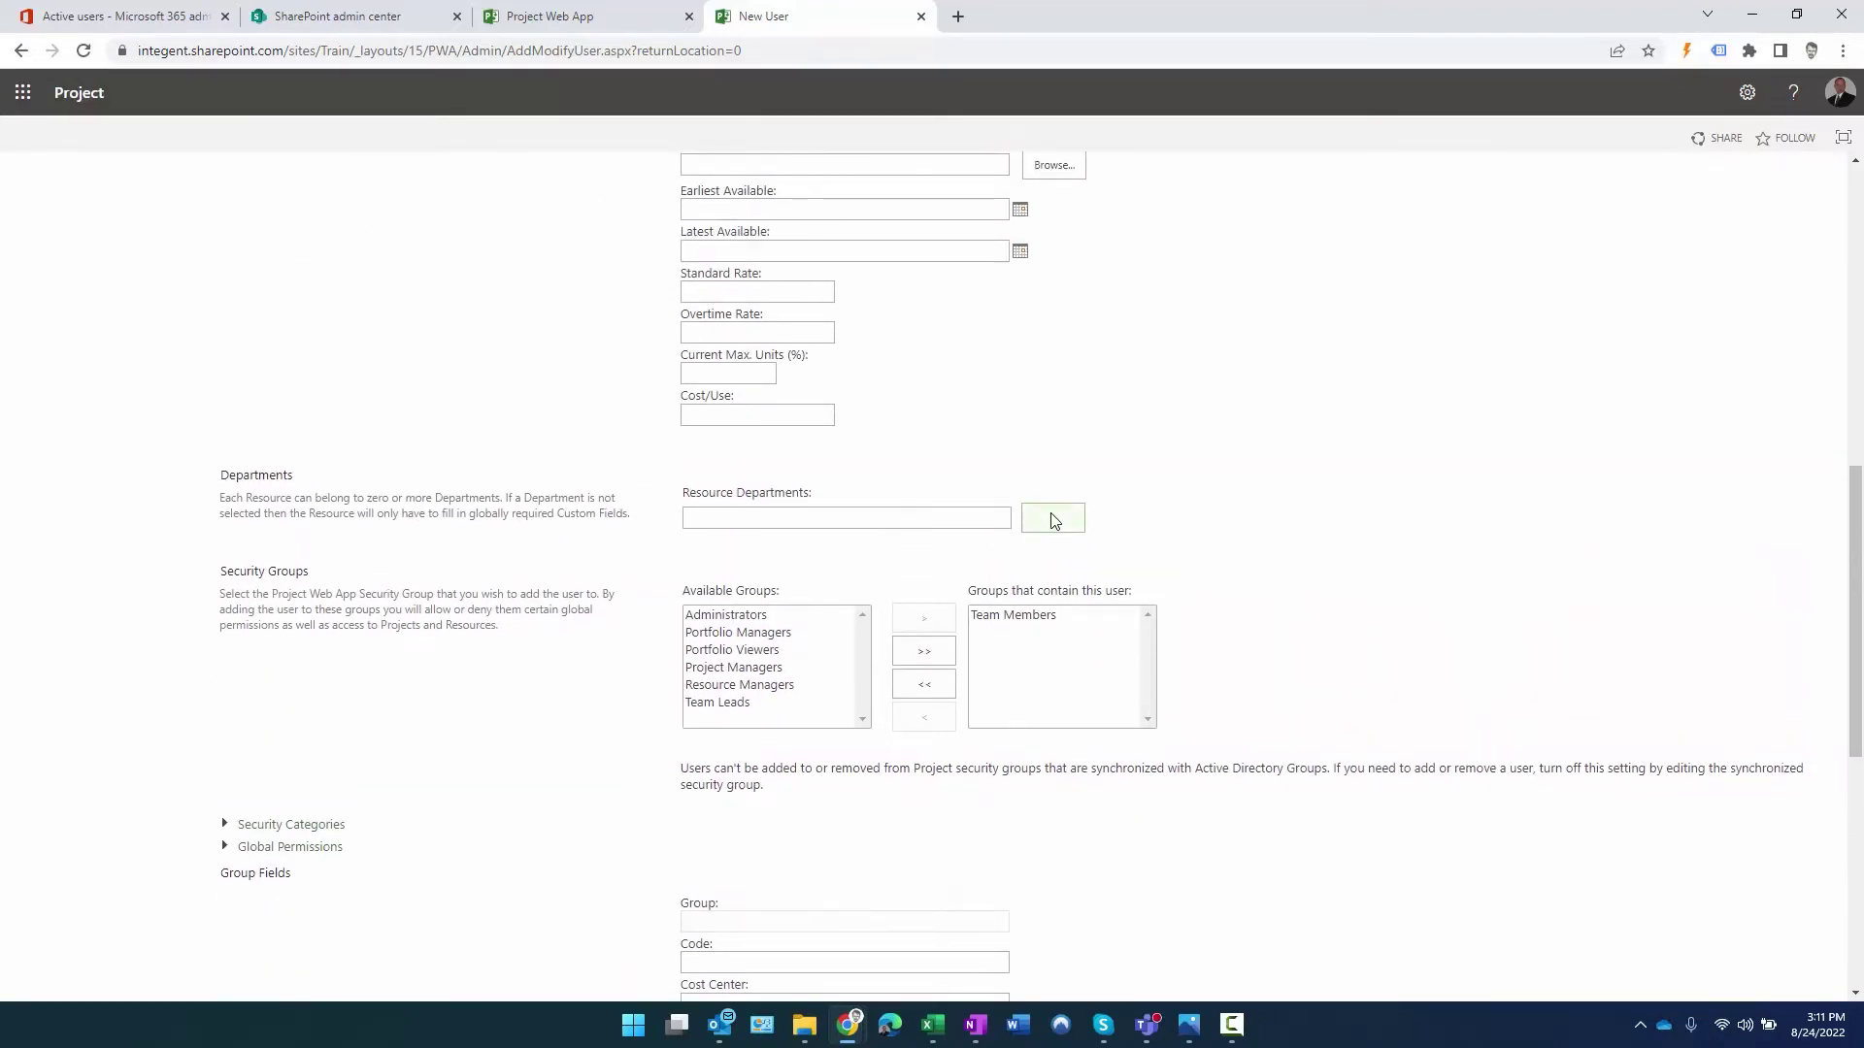
pyautogui.scroll(-2, 228, 568)
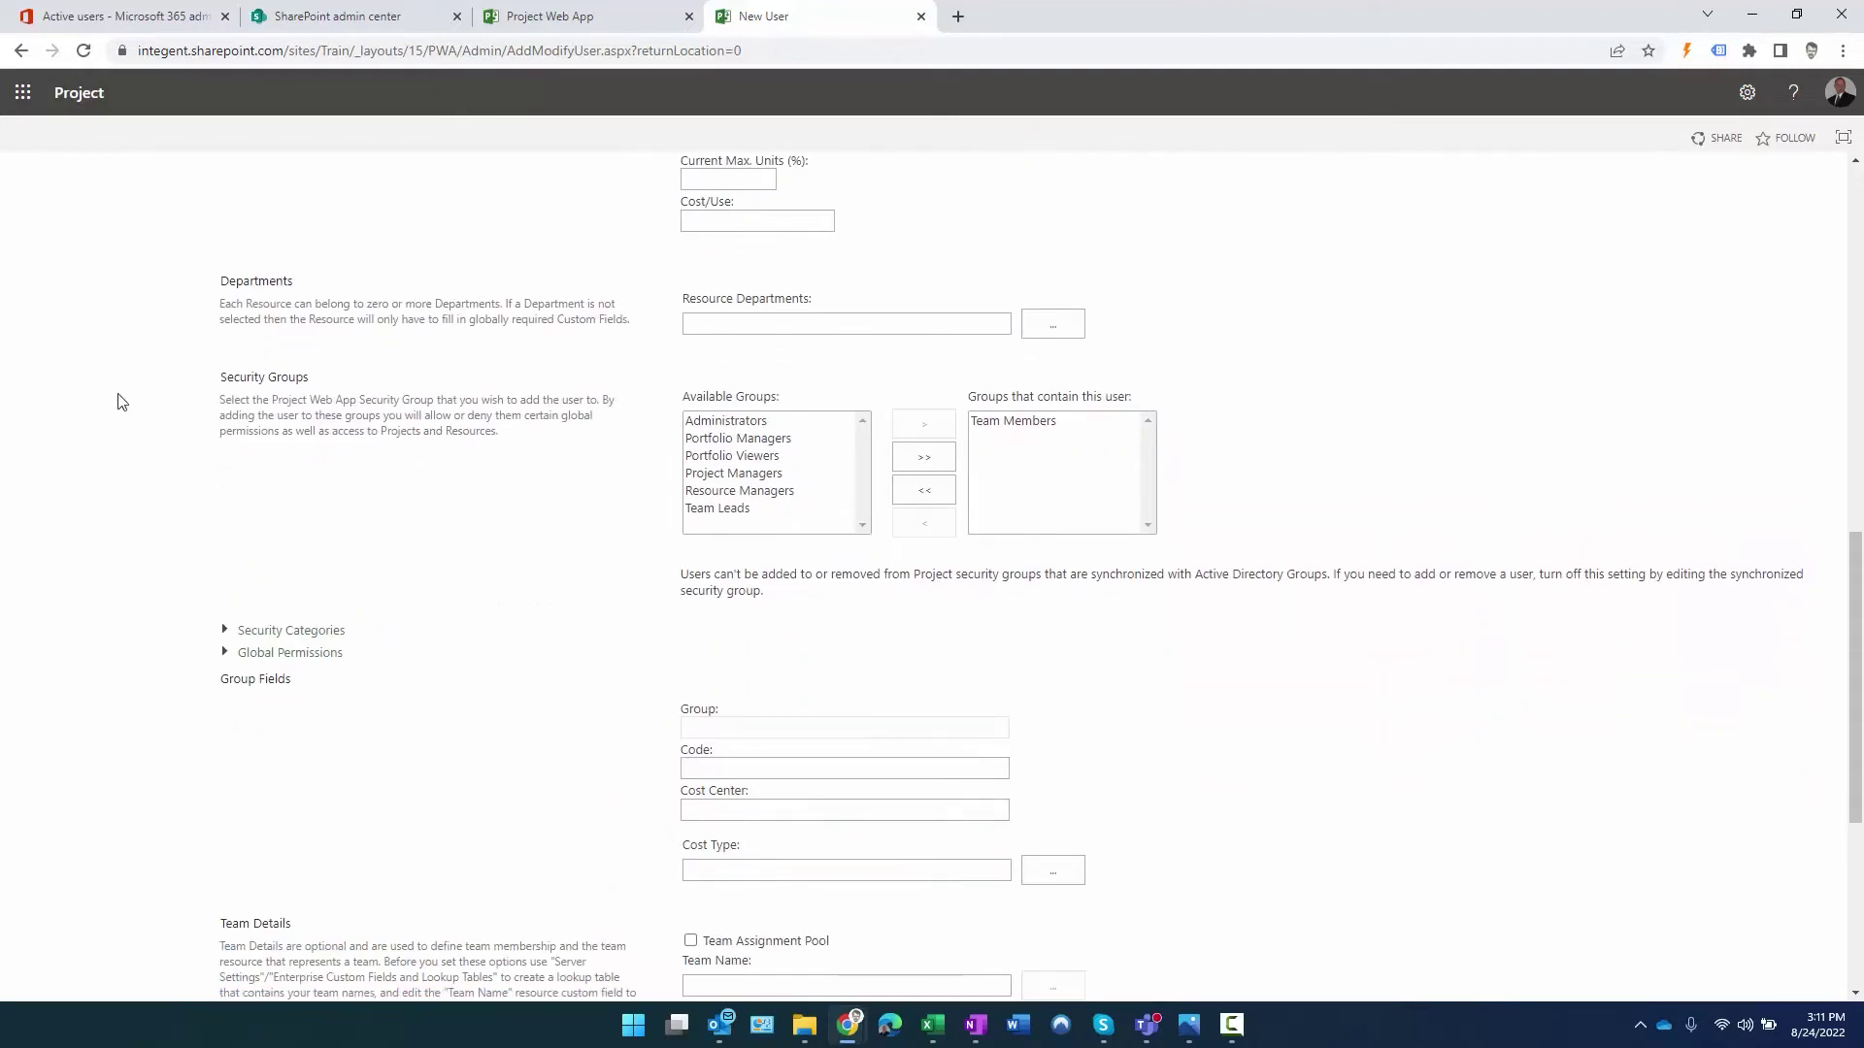
pyautogui.moveTo(311, 379); pyautogui.dragTo(207, 378)
pyautogui.click(393, 402)
pyautogui.click(1039, 425)
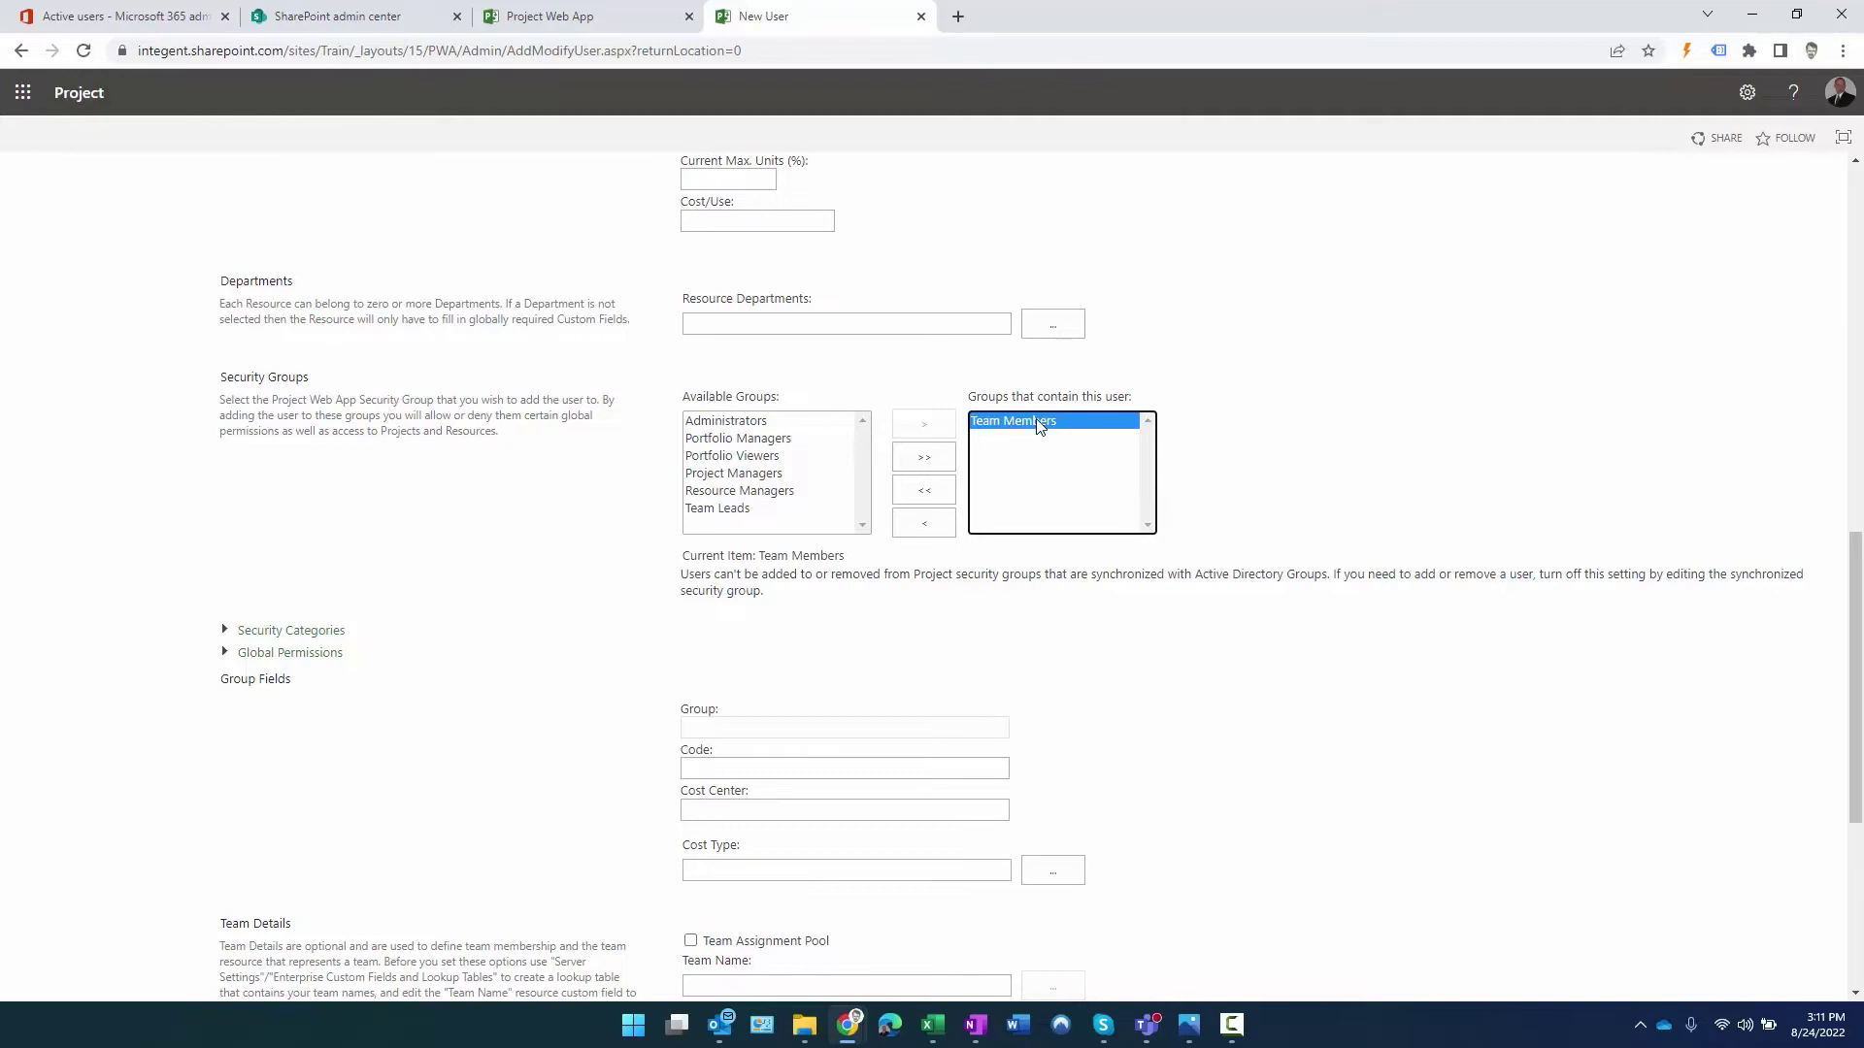
pyautogui.click(762, 474)
pyautogui.click(908, 426)
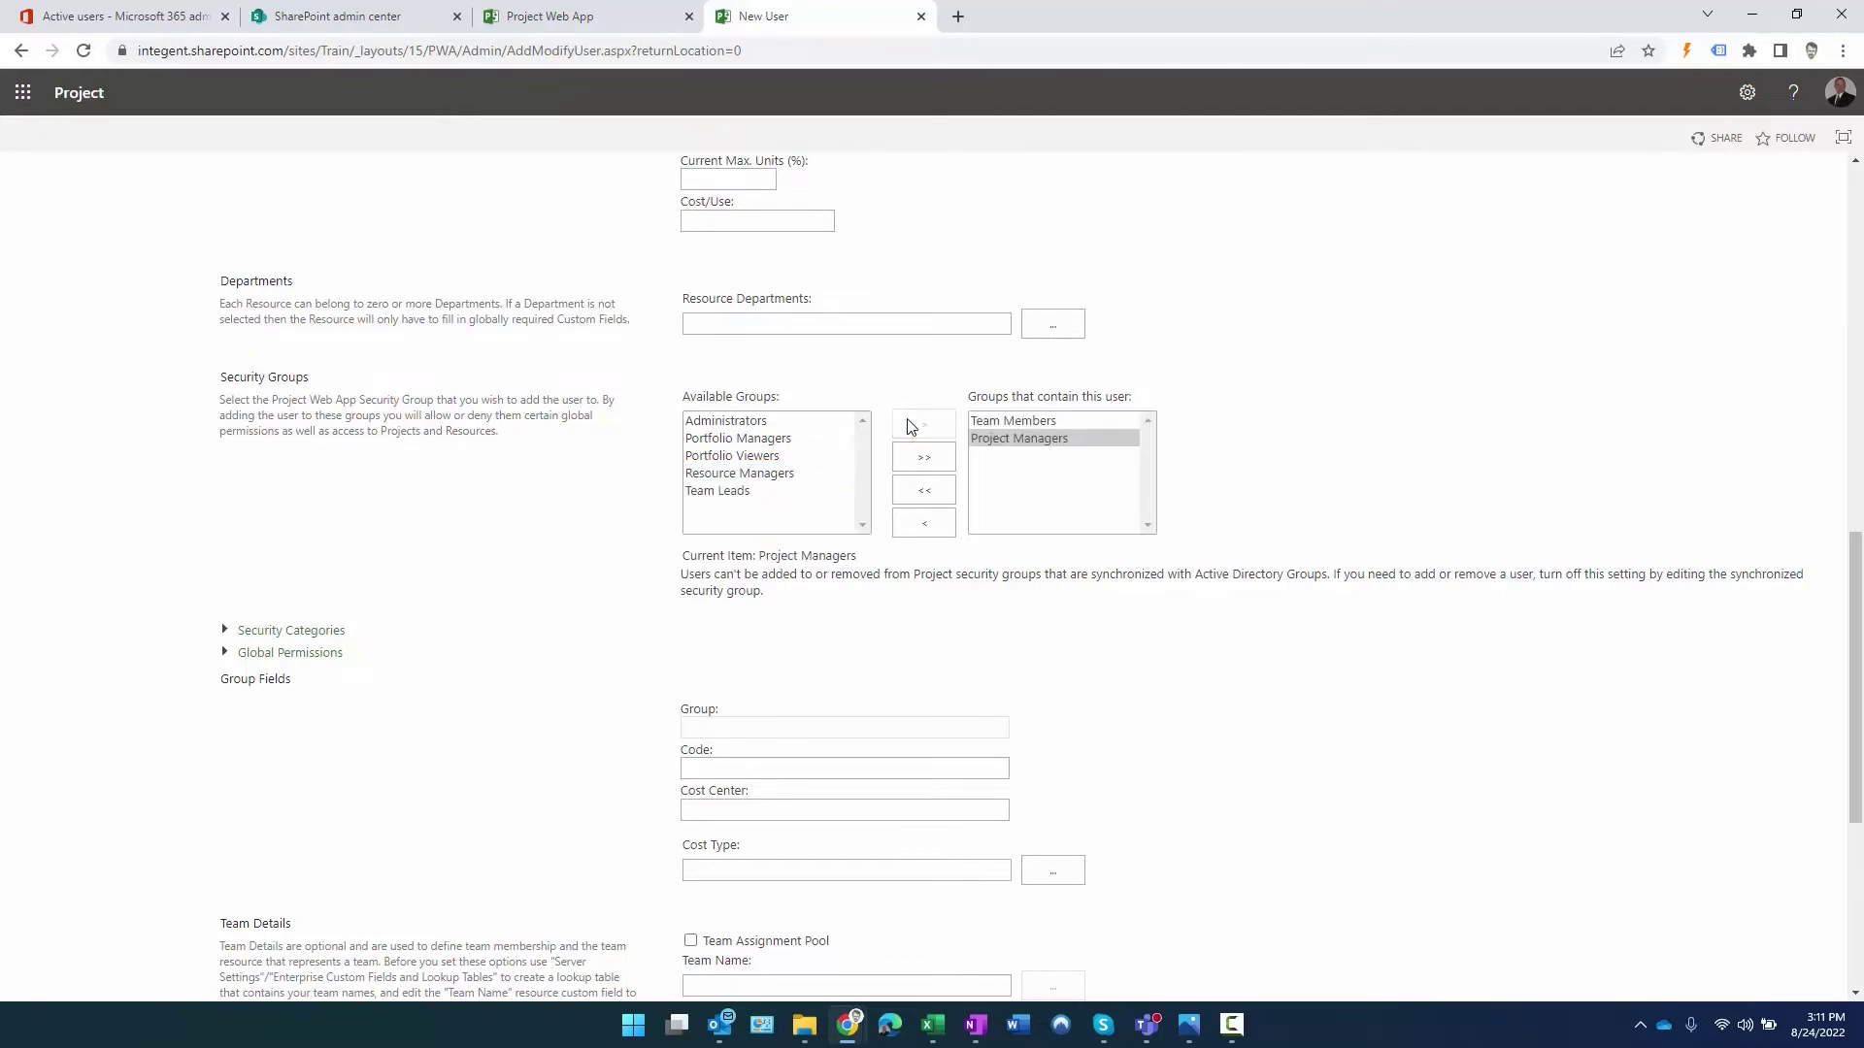
pyautogui.click(1057, 442)
pyautogui.click(924, 524)
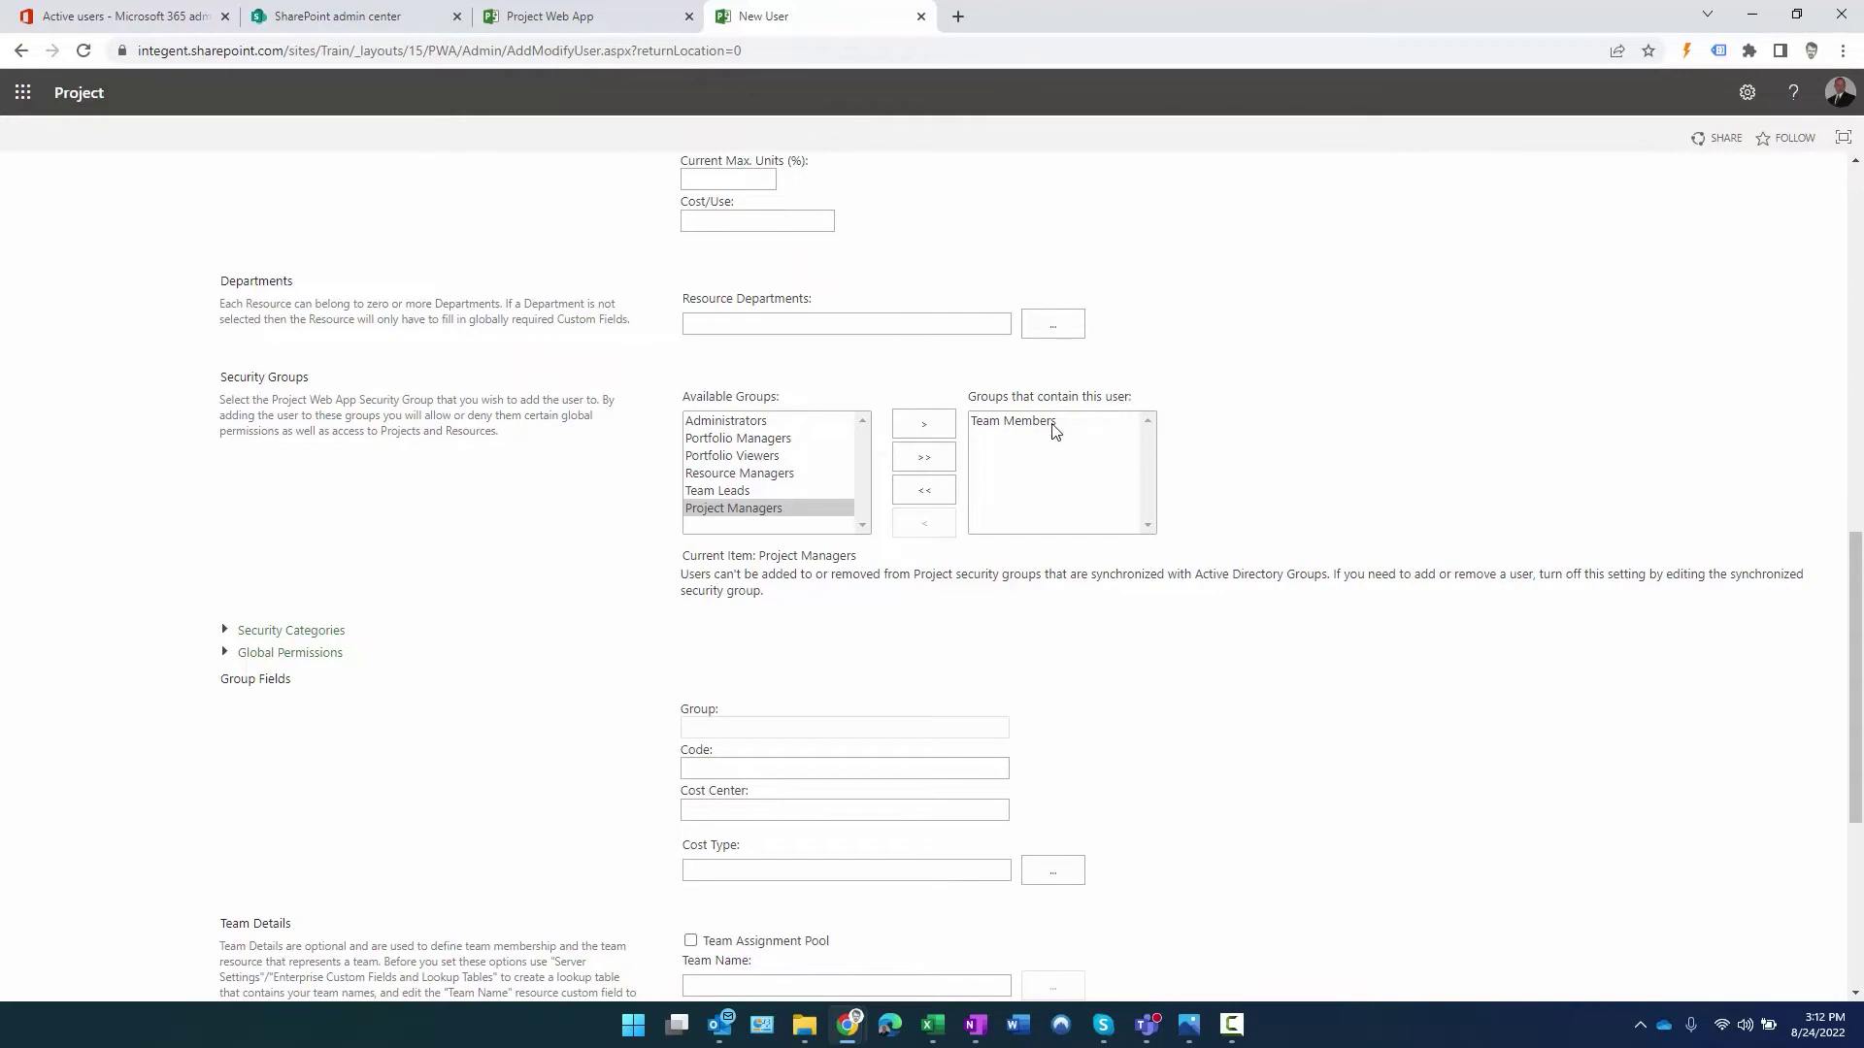
# Keep 'User can be assigned as a resource' enabled and save the demo user
pyautogui.scroll(-2, 624, 509)
pyautogui.scroll(-3, 625, 510)
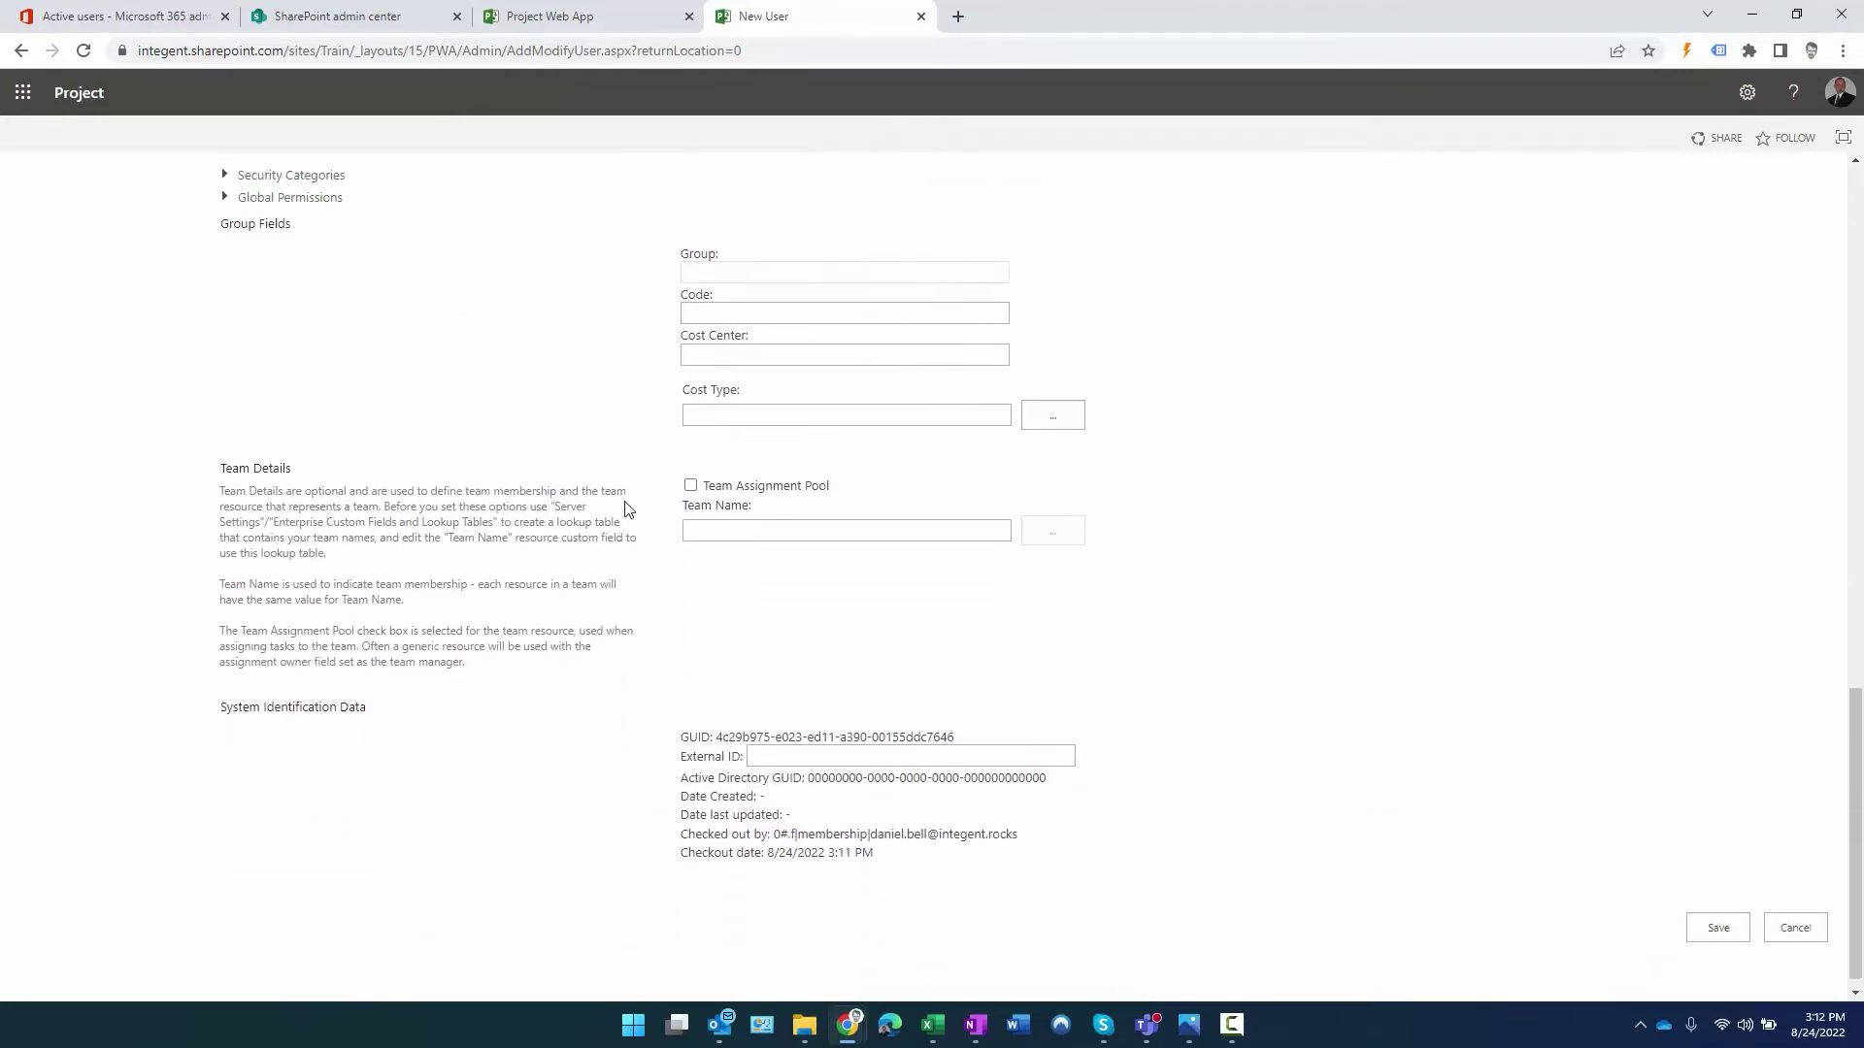
pyautogui.scroll(10, 624, 510)
pyautogui.scroll(5, 625, 509)
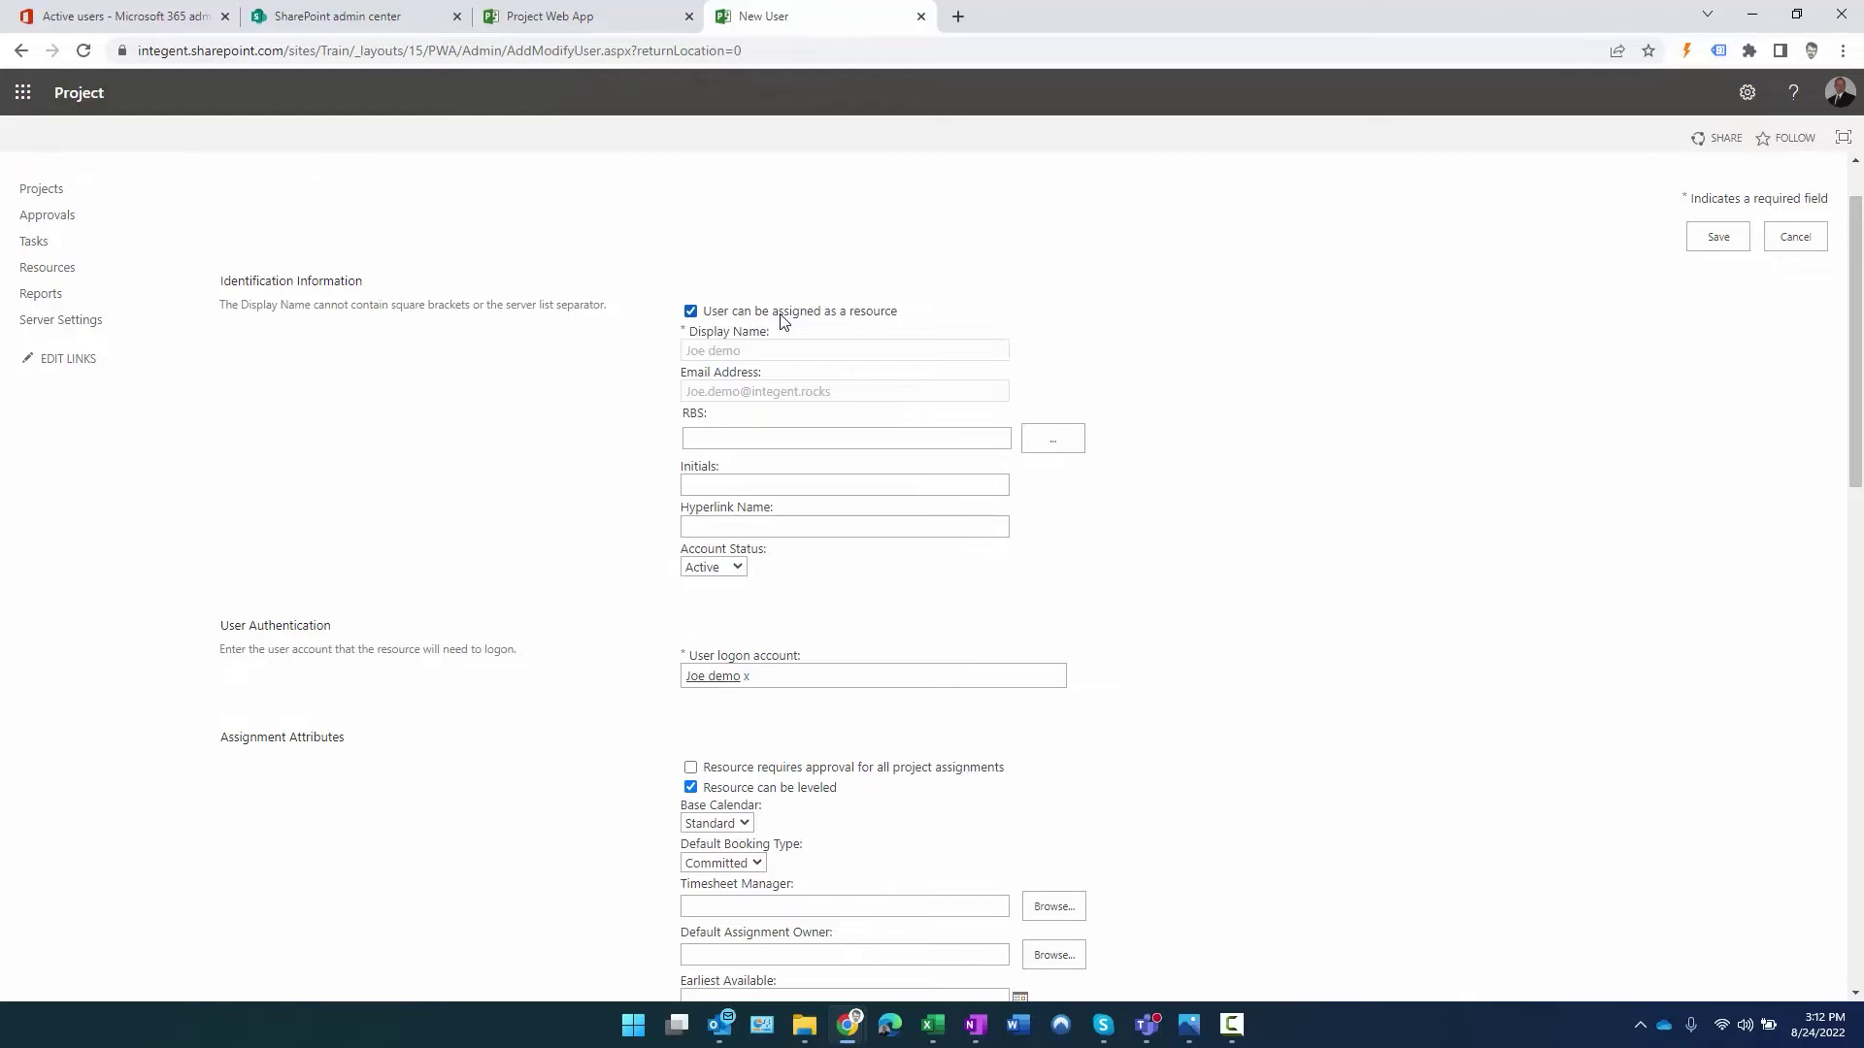
pyautogui.click(690, 312)
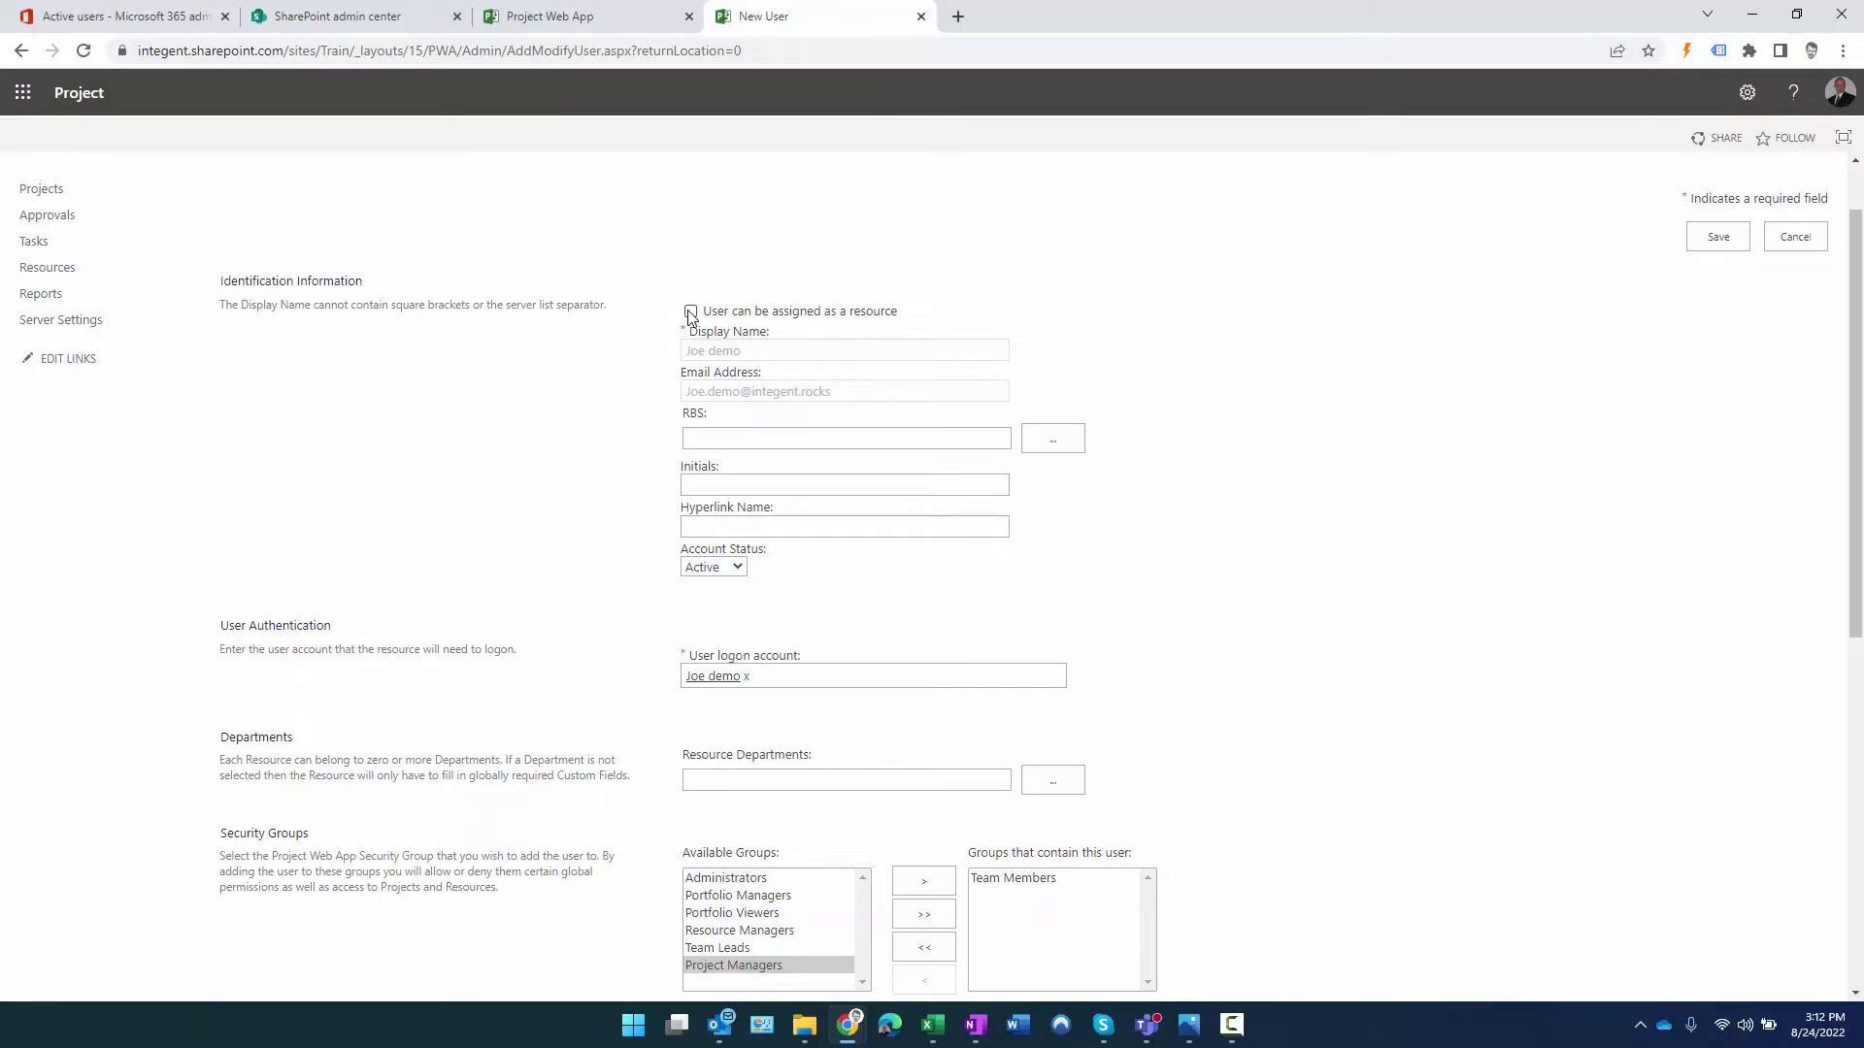
pyautogui.click(690, 311)
pyautogui.scroll(-1, 1202, 495)
pyautogui.scroll(1, 1626, 364)
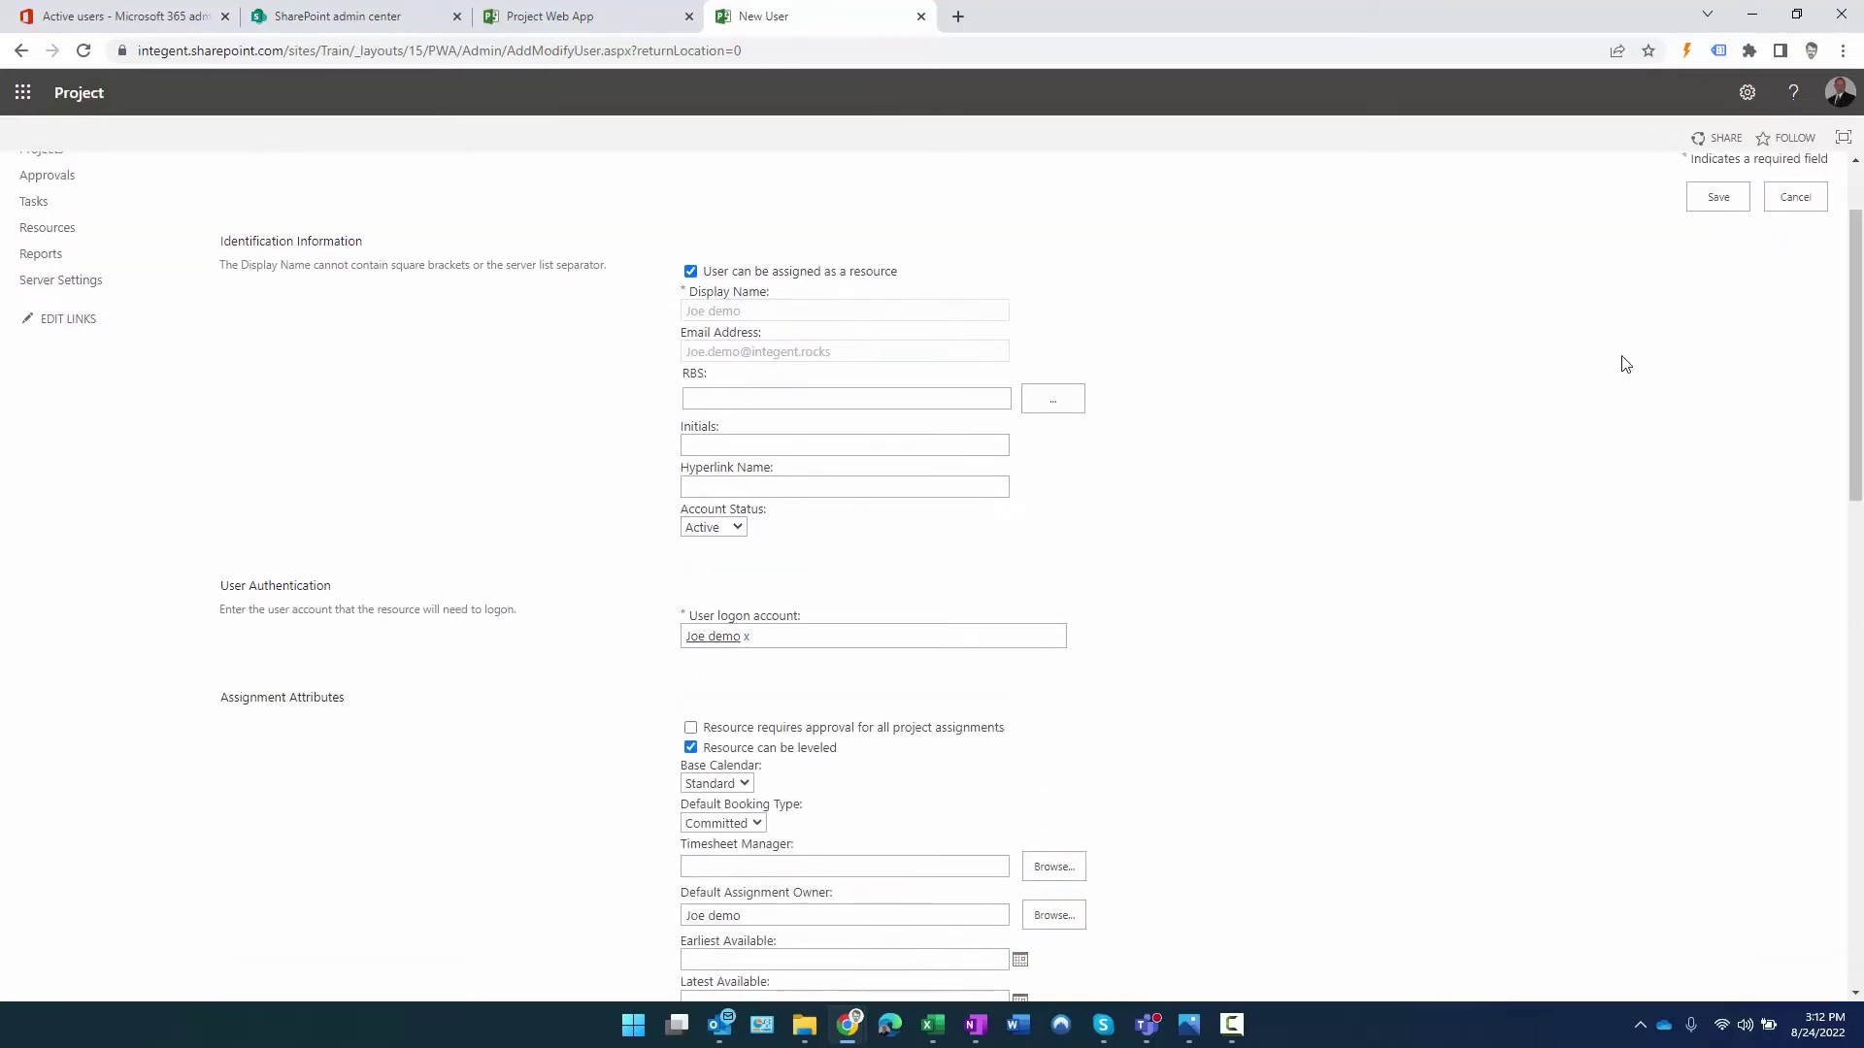
pyautogui.scroll(1, 1625, 365)
pyautogui.click(1718, 318)
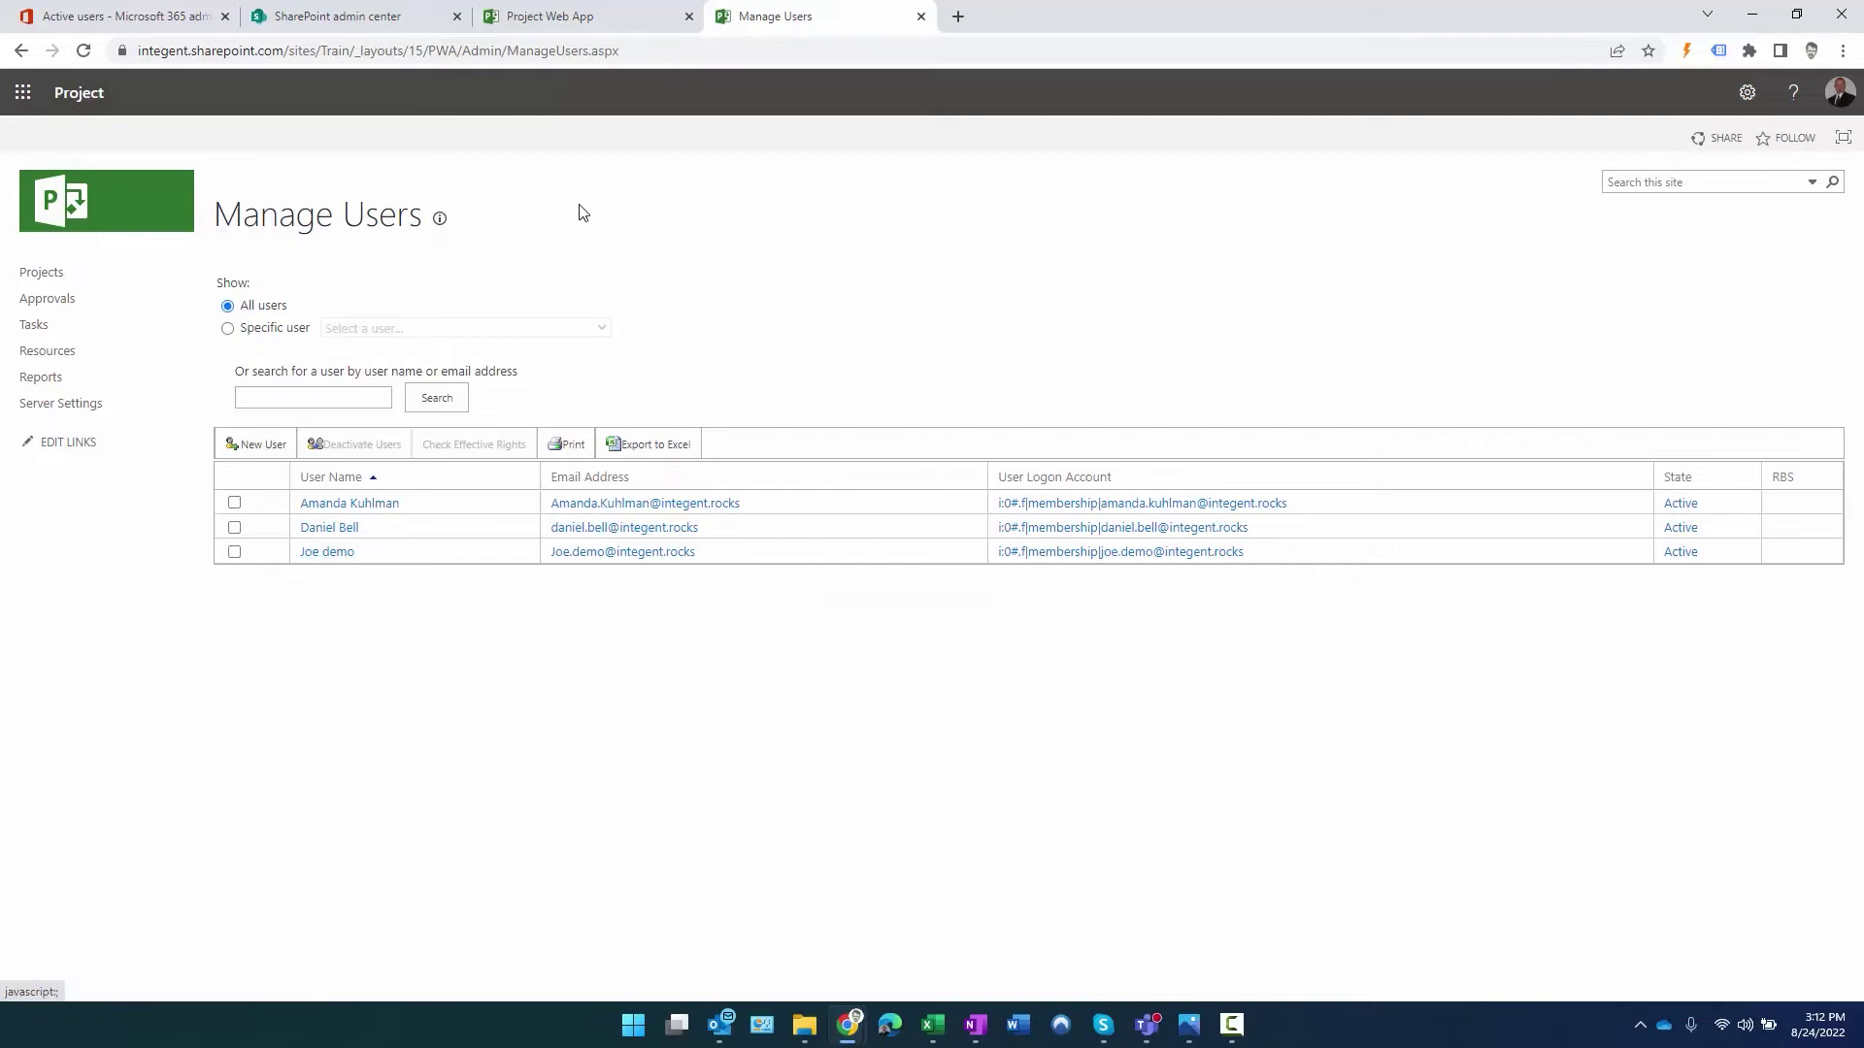
# Return to the Project Web App home page and open the Settings panel
pyautogui.click(576, 18)
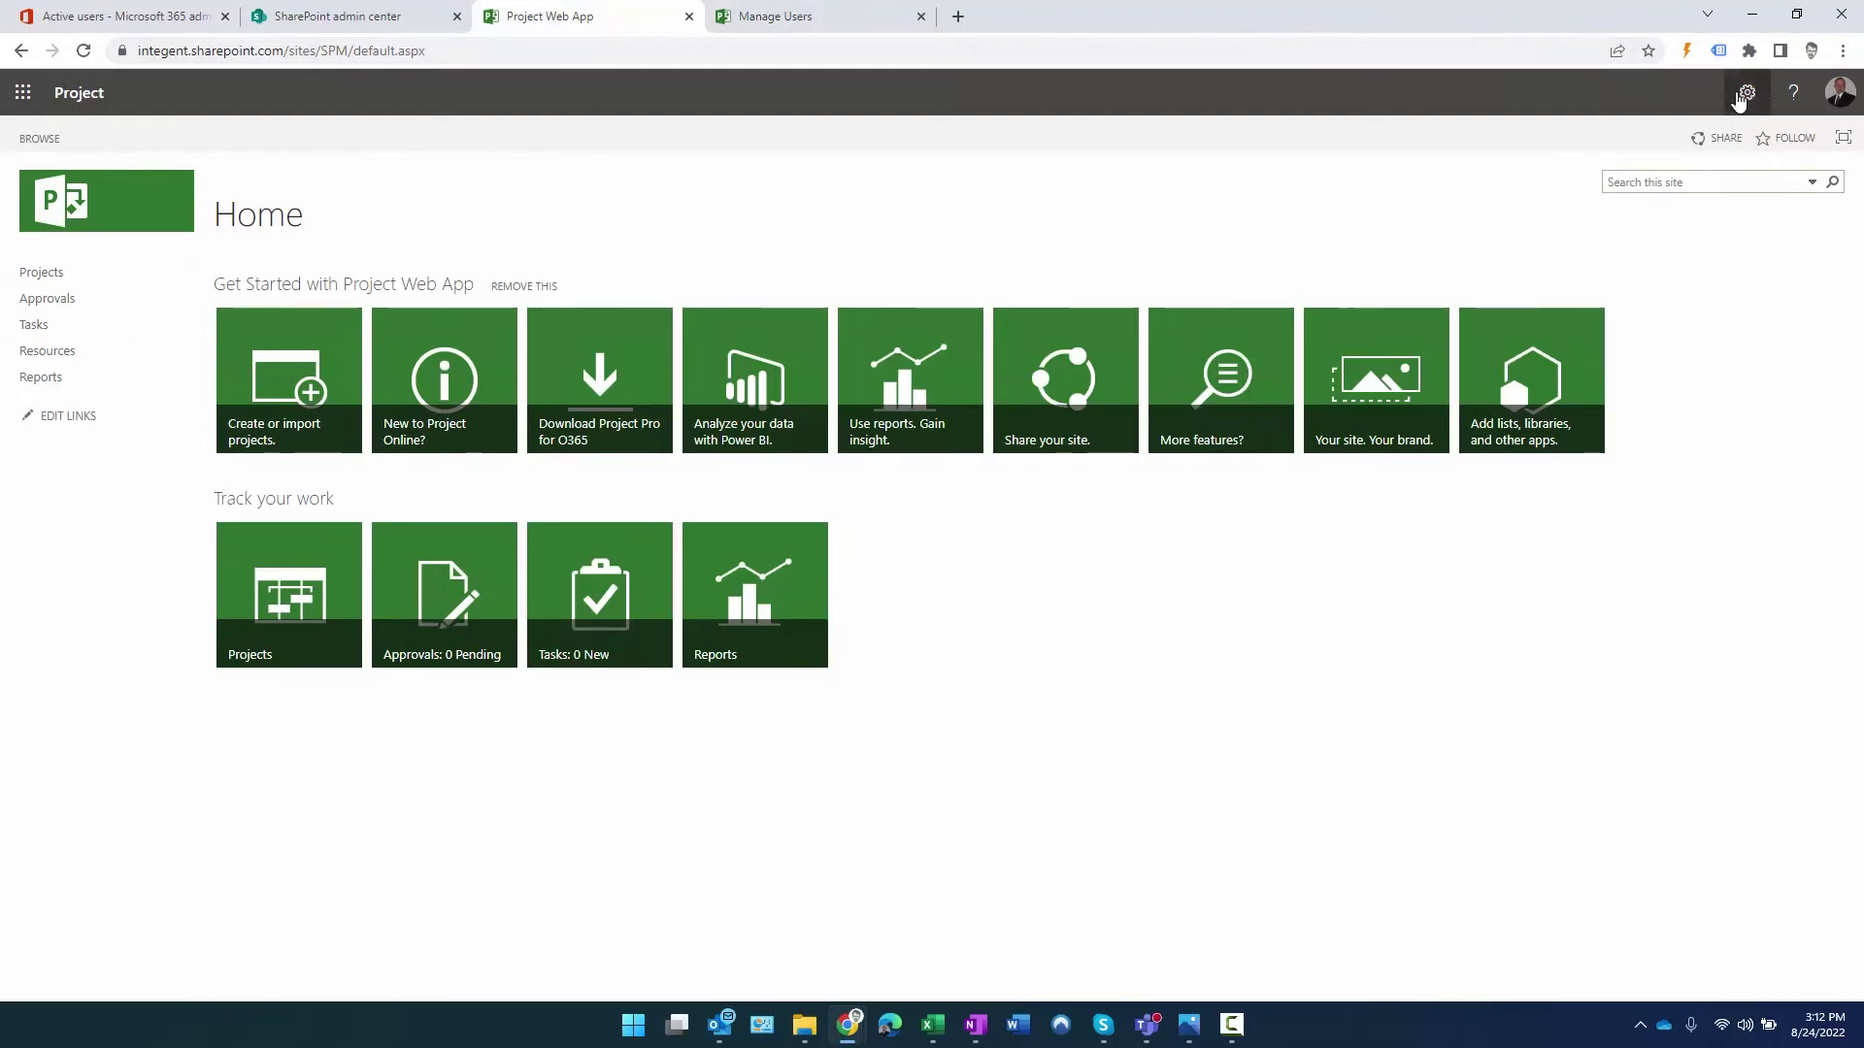
pyautogui.click(1747, 93)
pyautogui.click(1612, 401)
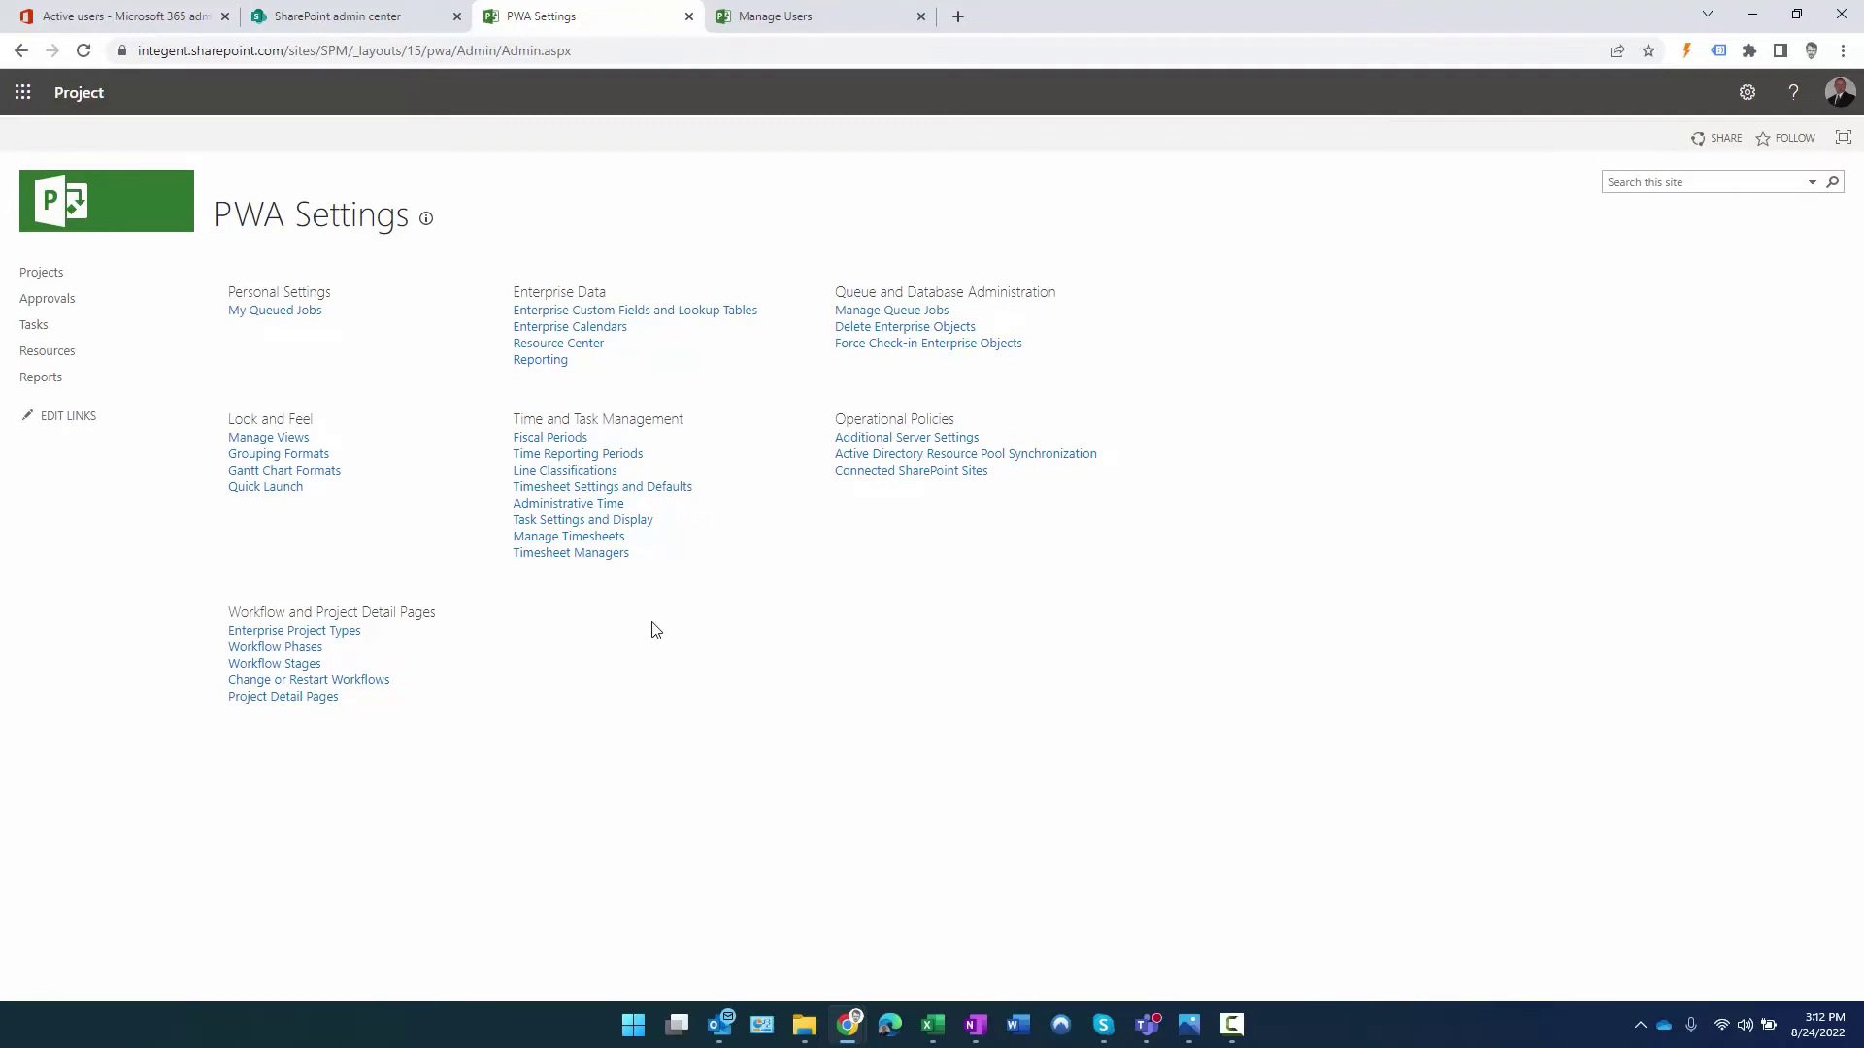
pyautogui.click(108, 206)
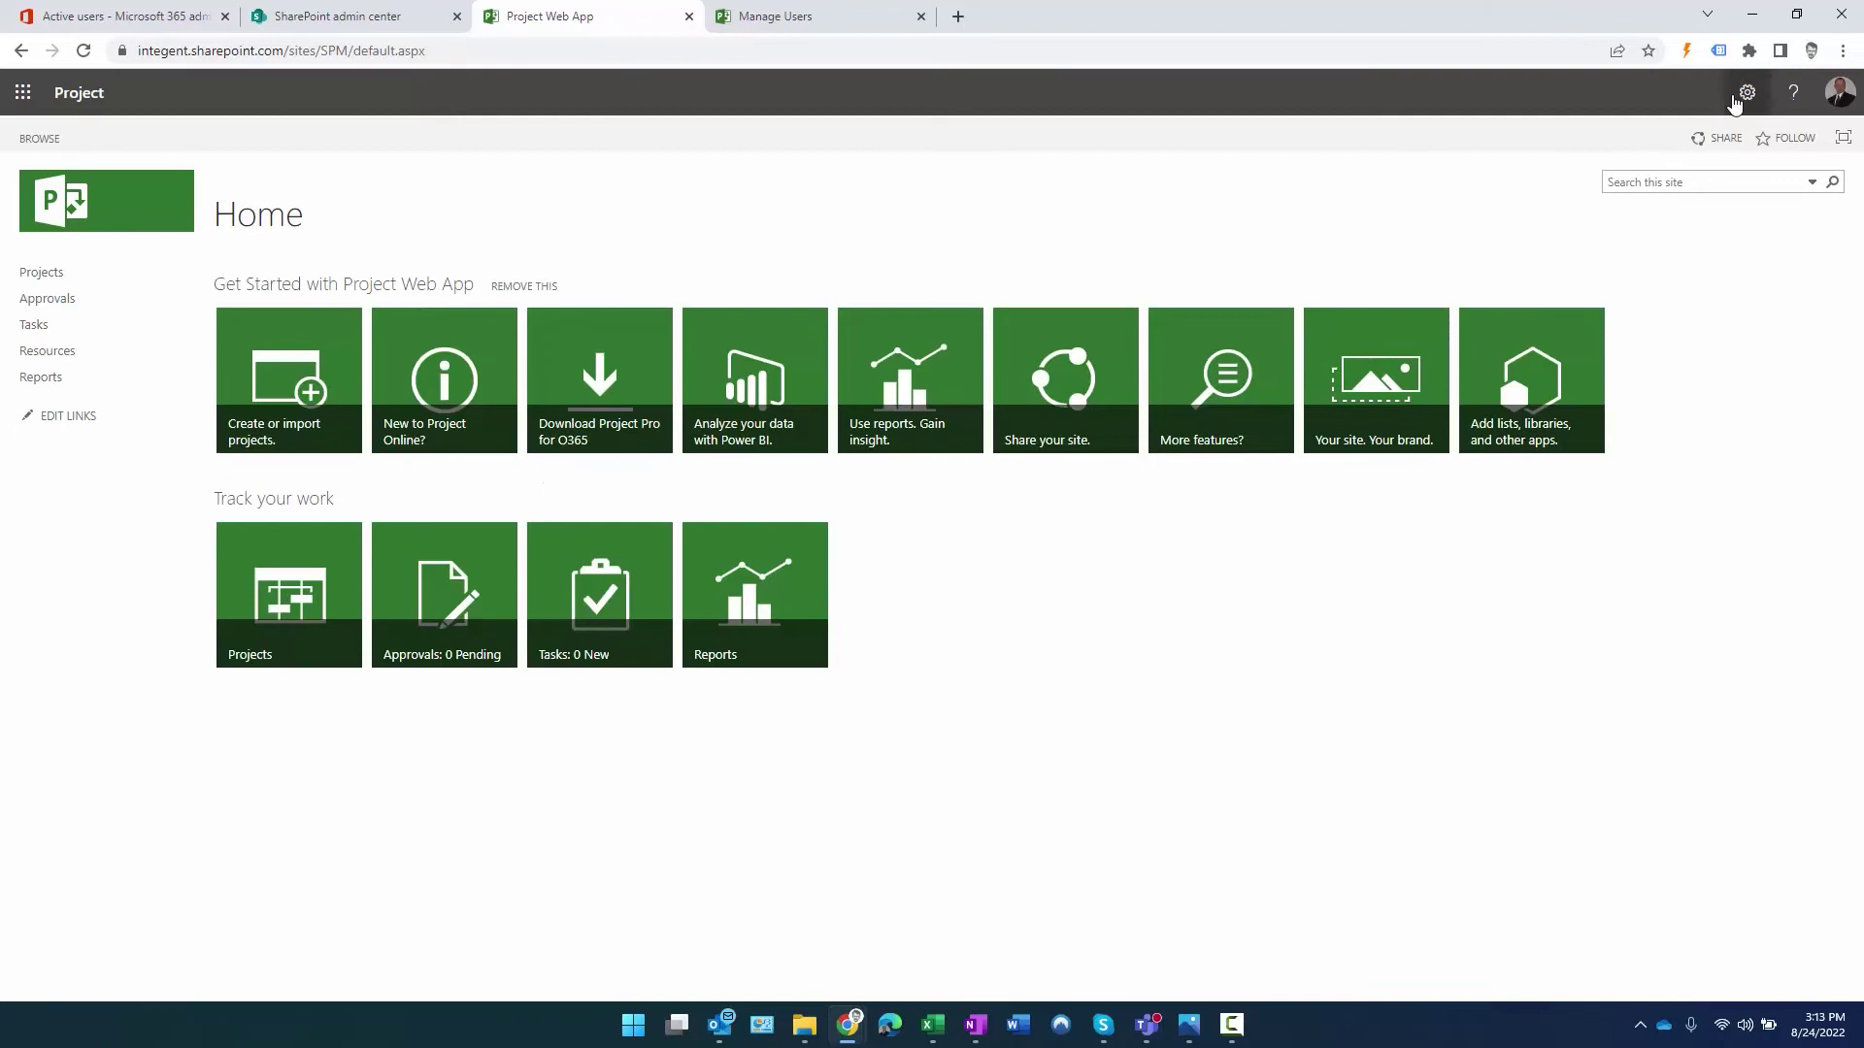
pyautogui.click(1747, 94)
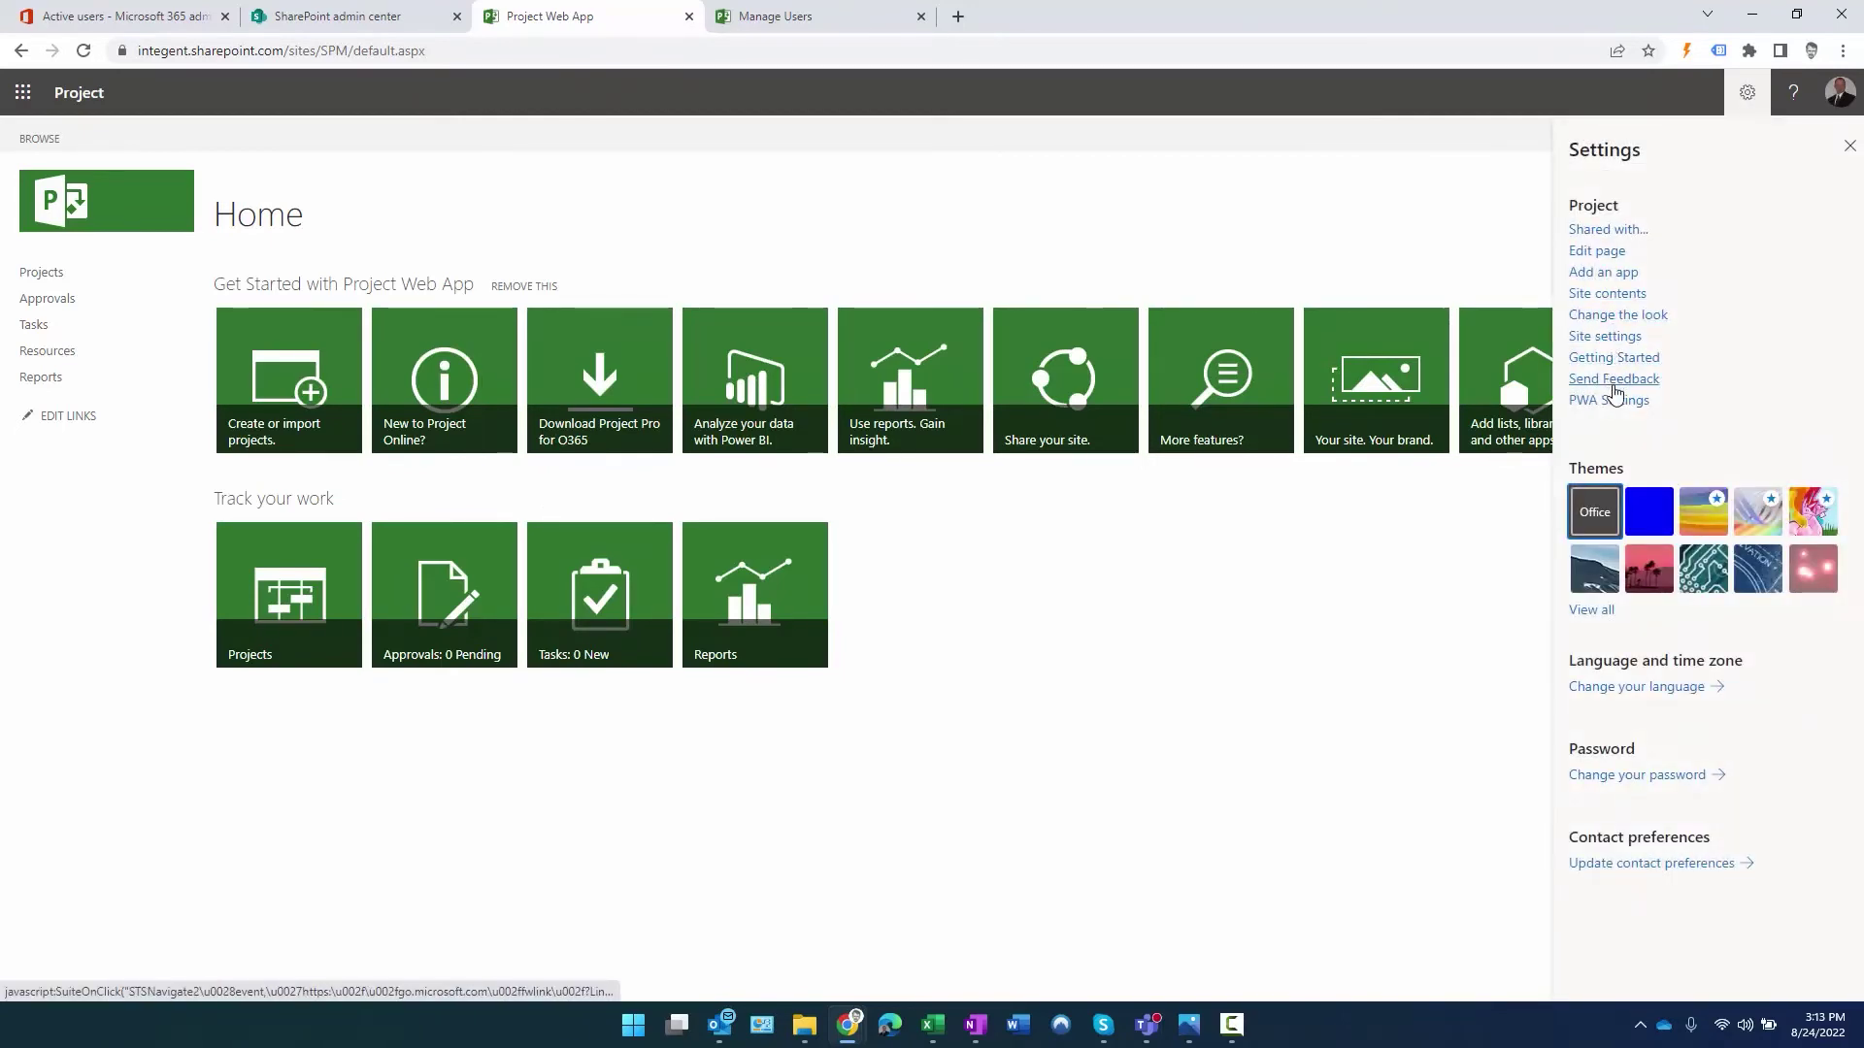
# Open Site Settings permissions and start sharing the site with the demo user
pyautogui.click(1606, 338)
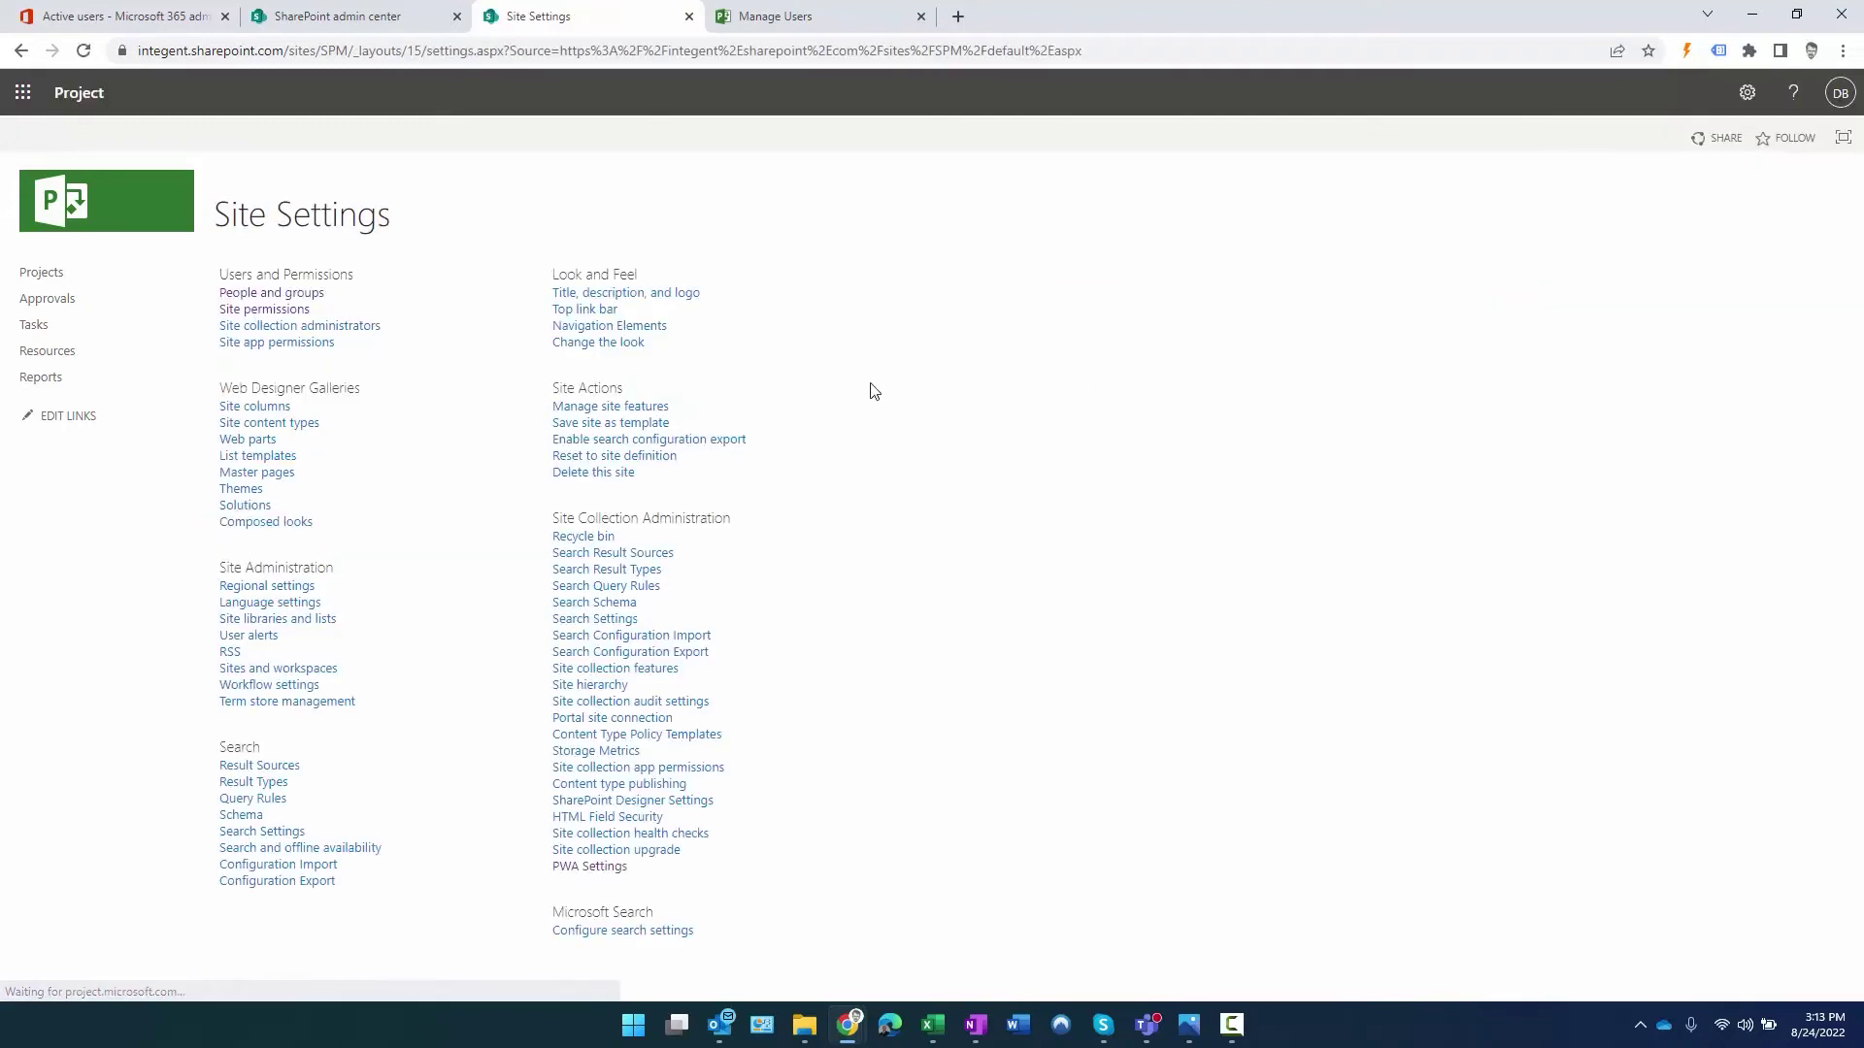
pyautogui.click(262, 311)
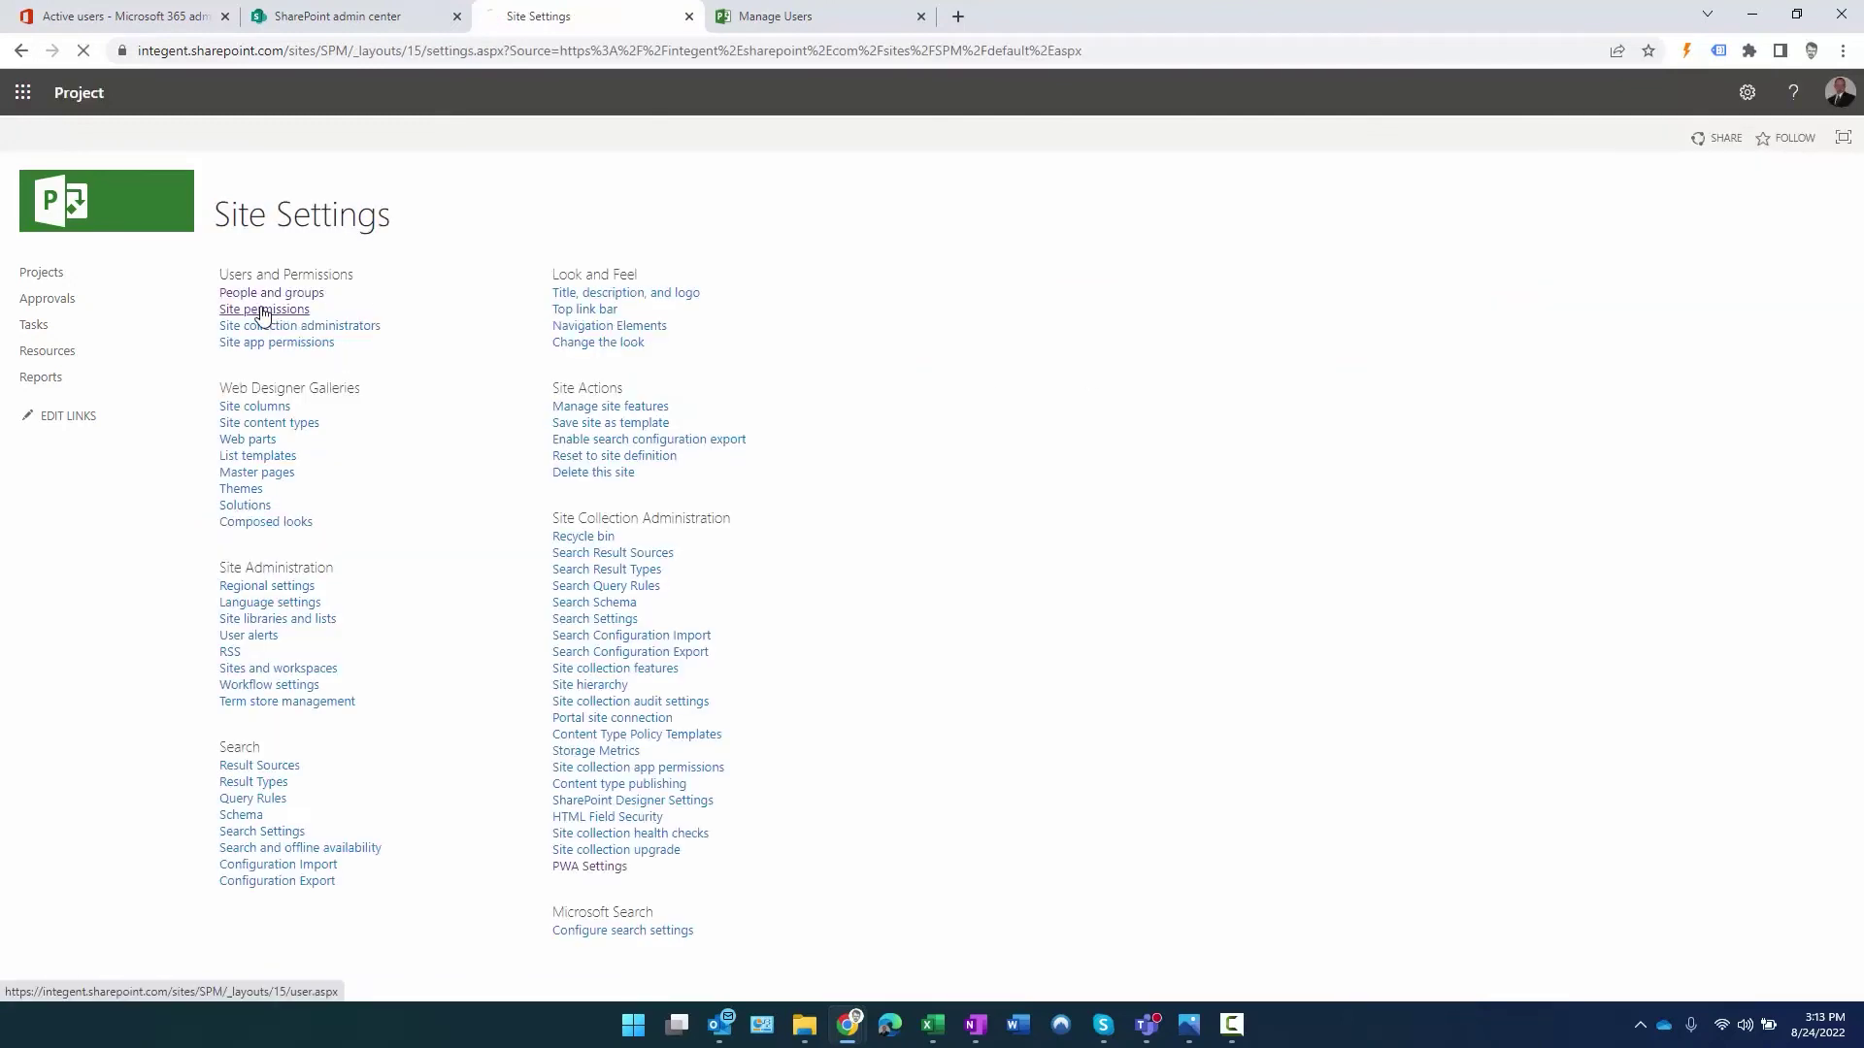
pyautogui.click(20, 191)
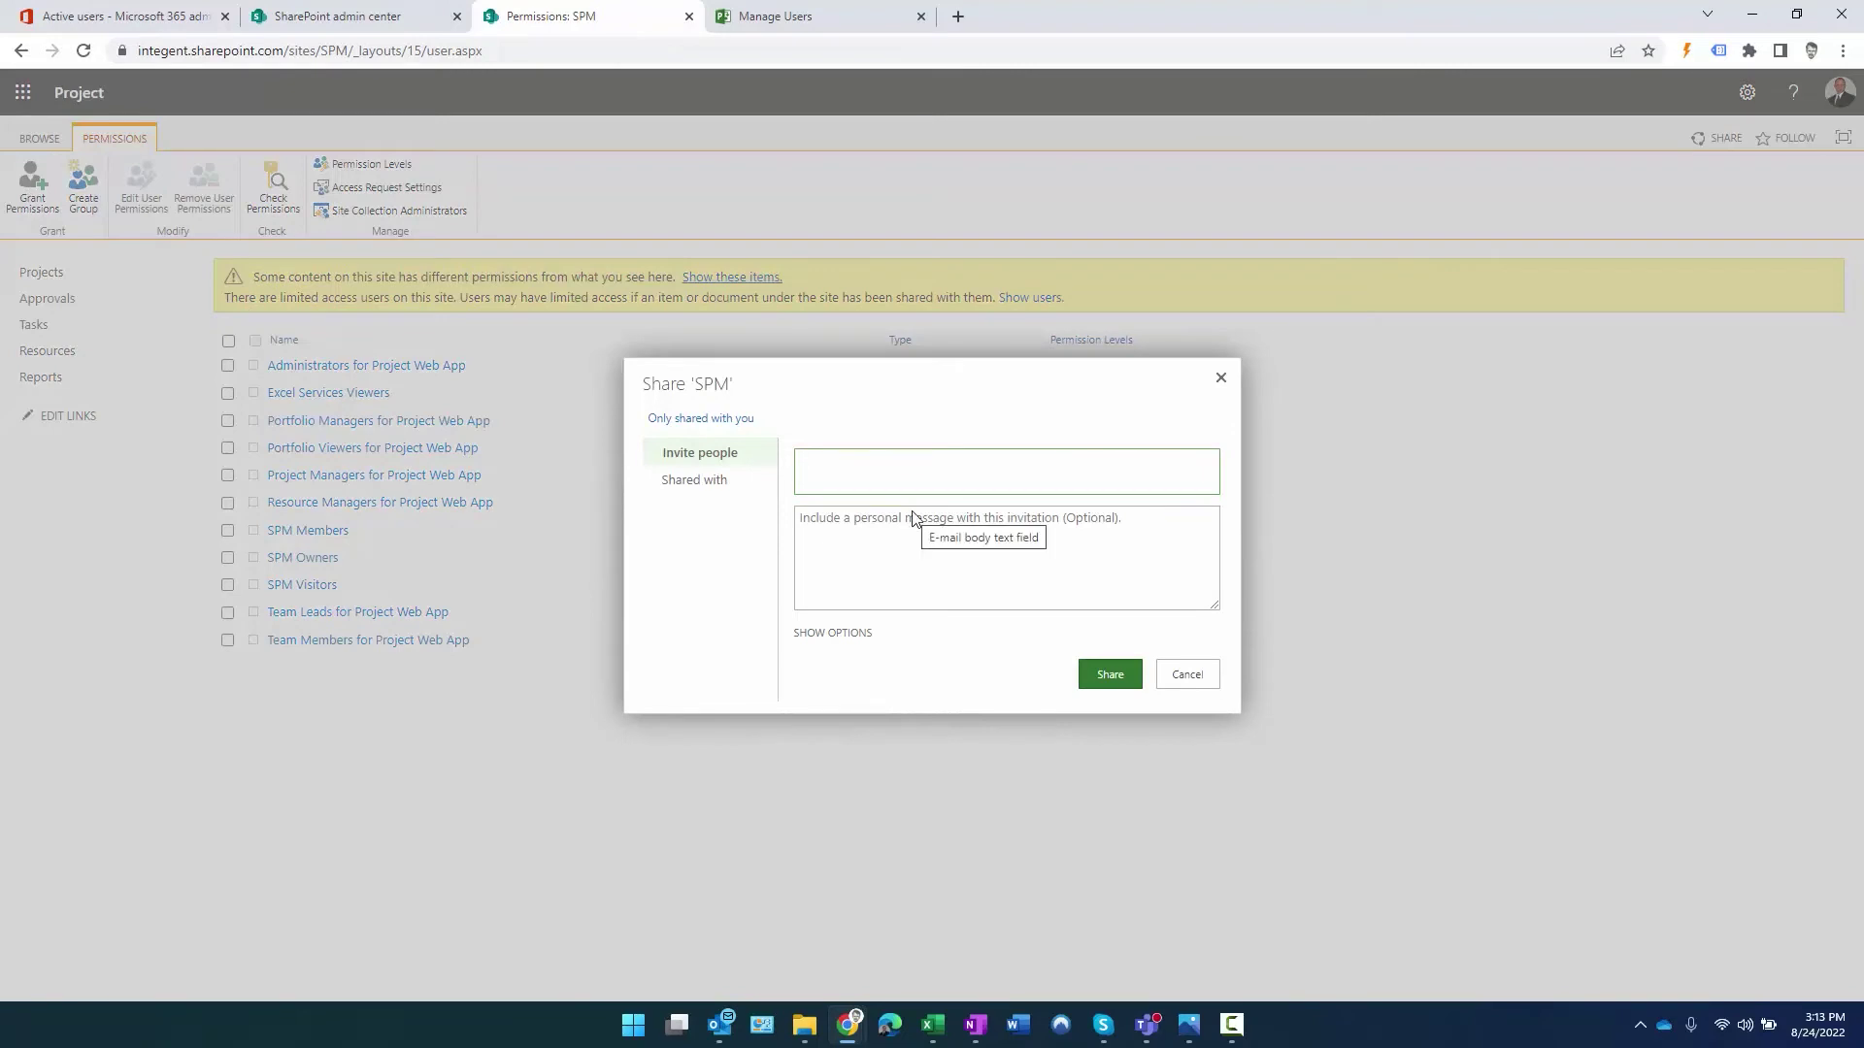
pyautogui.write('joe')
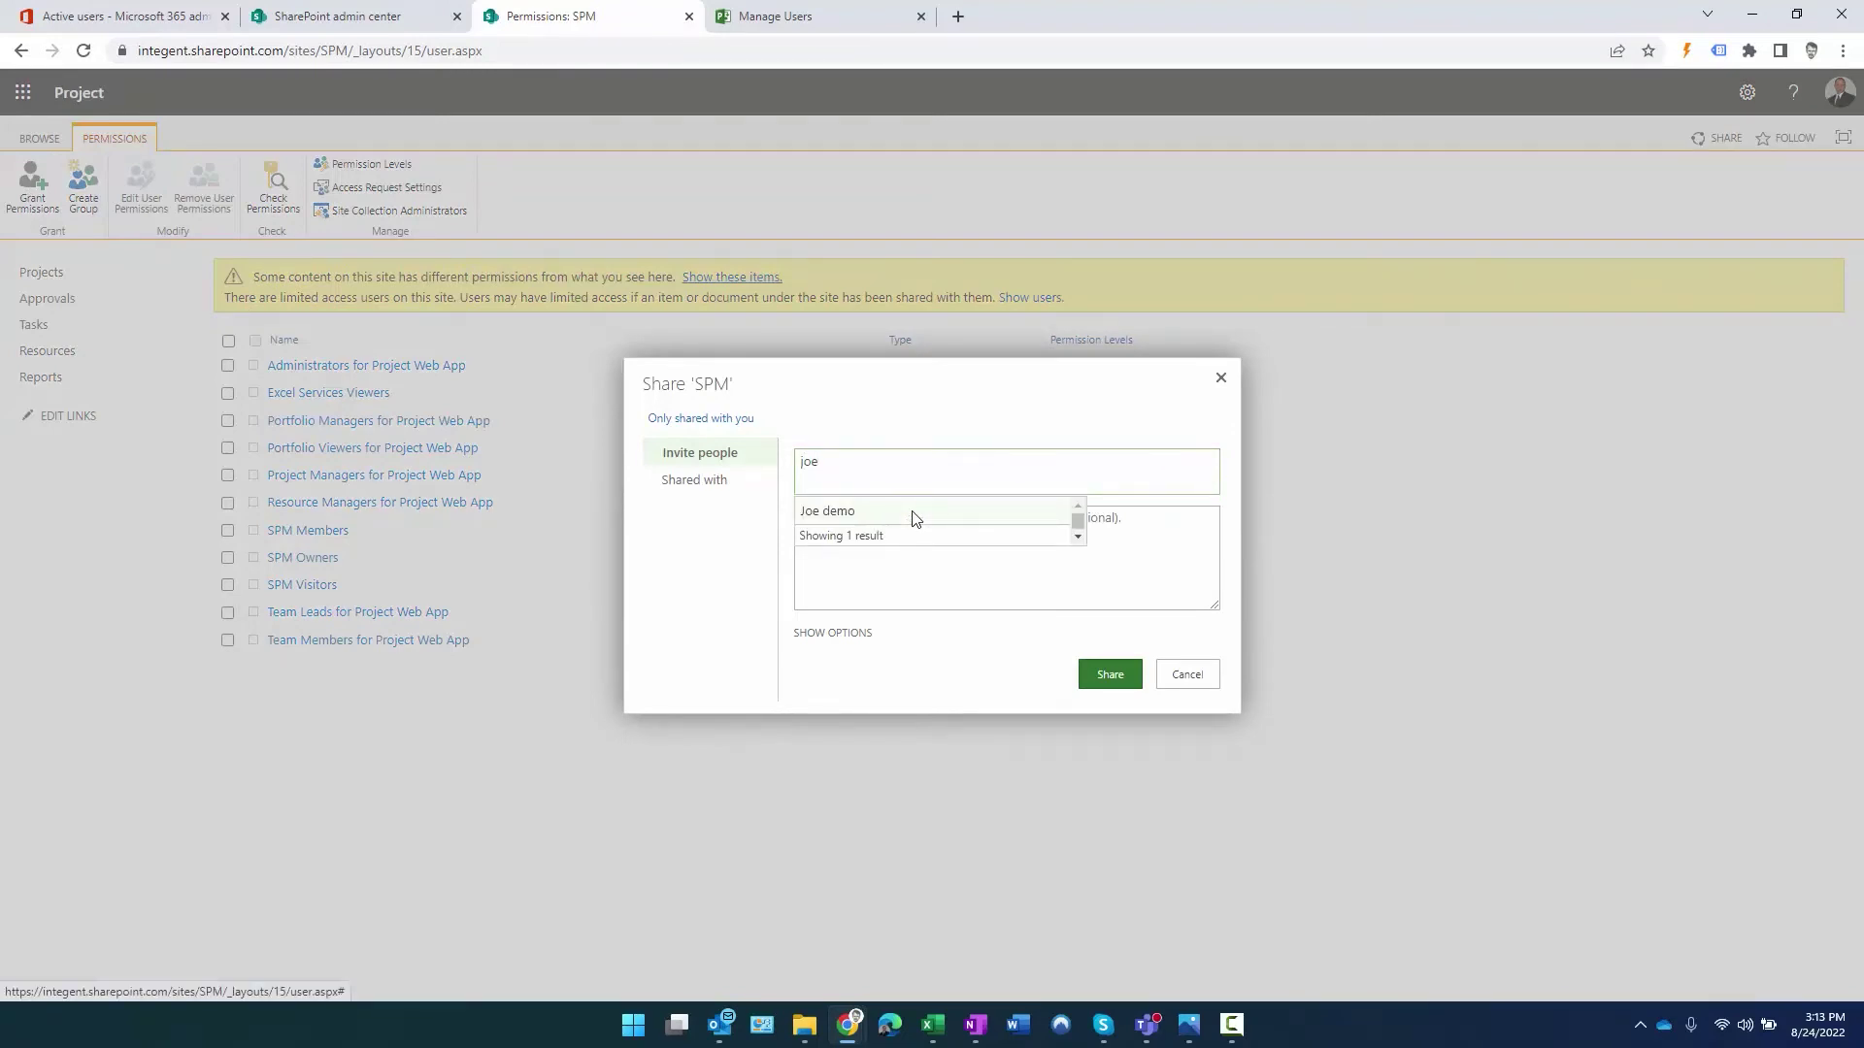
pyautogui.click(912, 514)
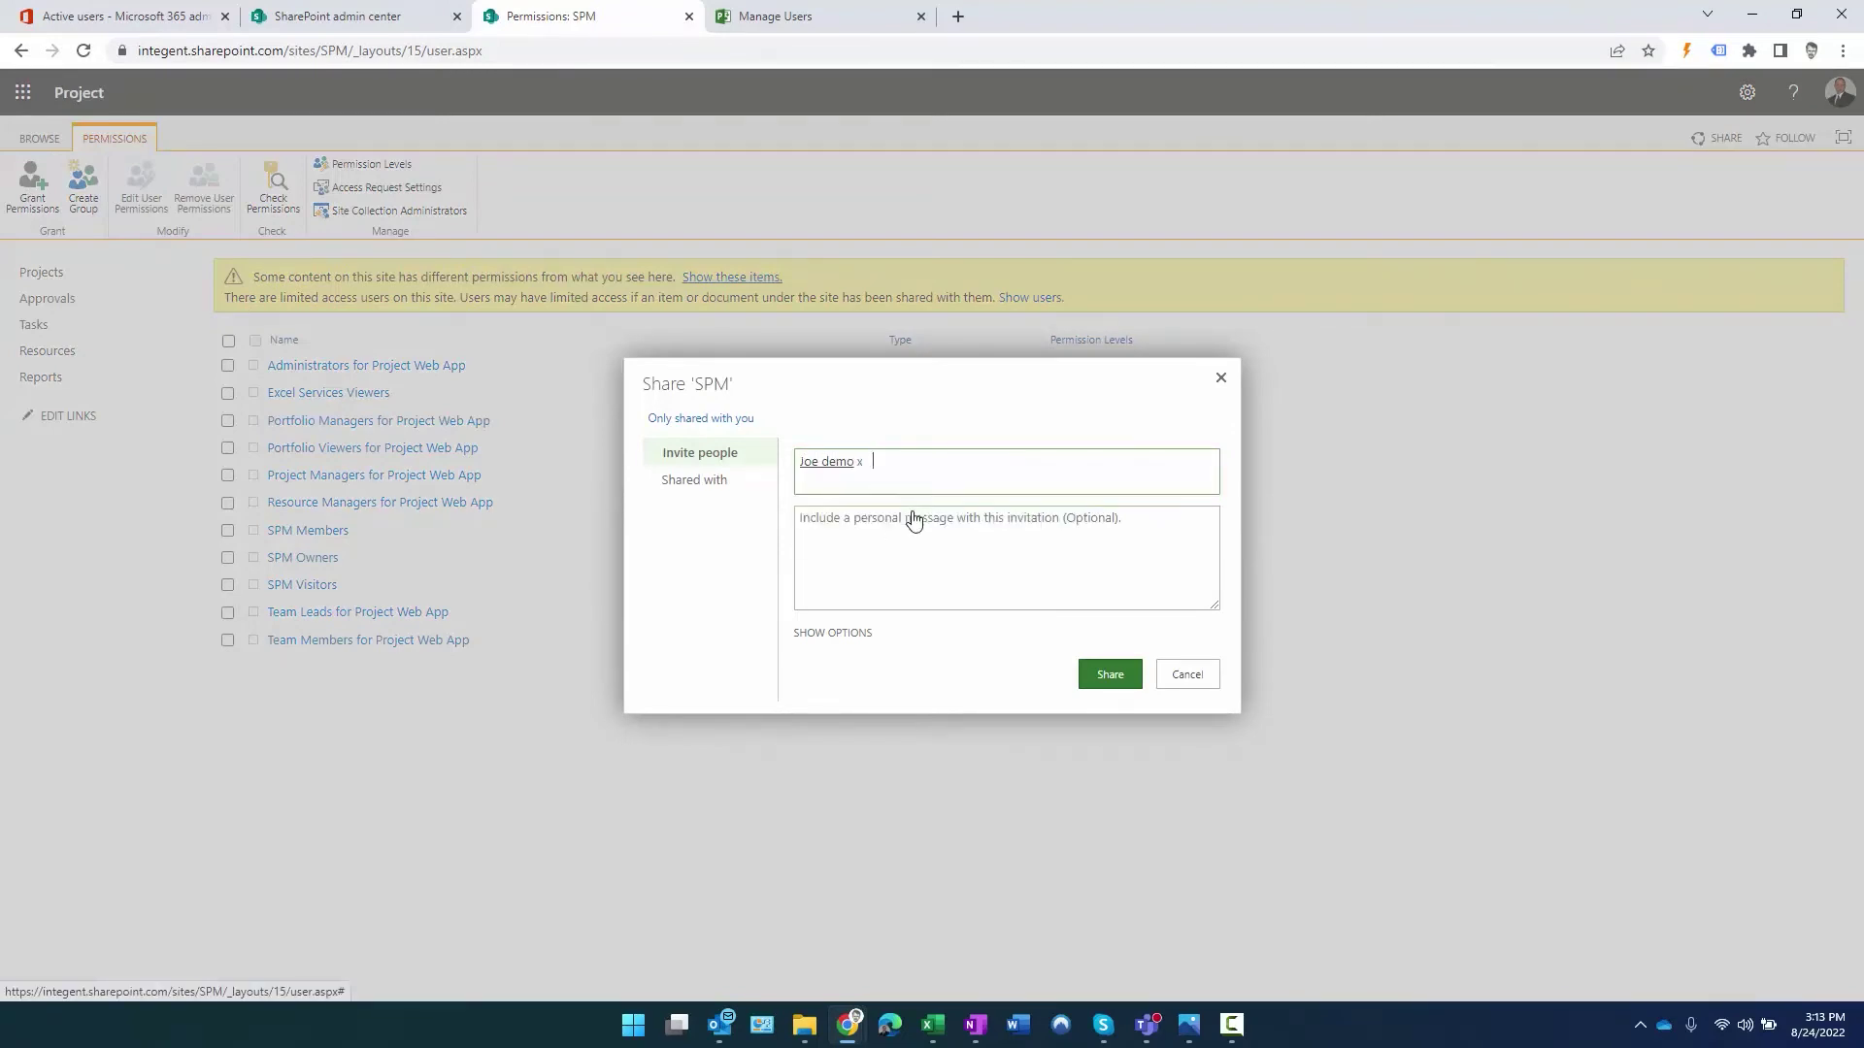
# Share without an email invitation at Team Members for Project Web App [Contribute] level
pyautogui.click(812, 636)
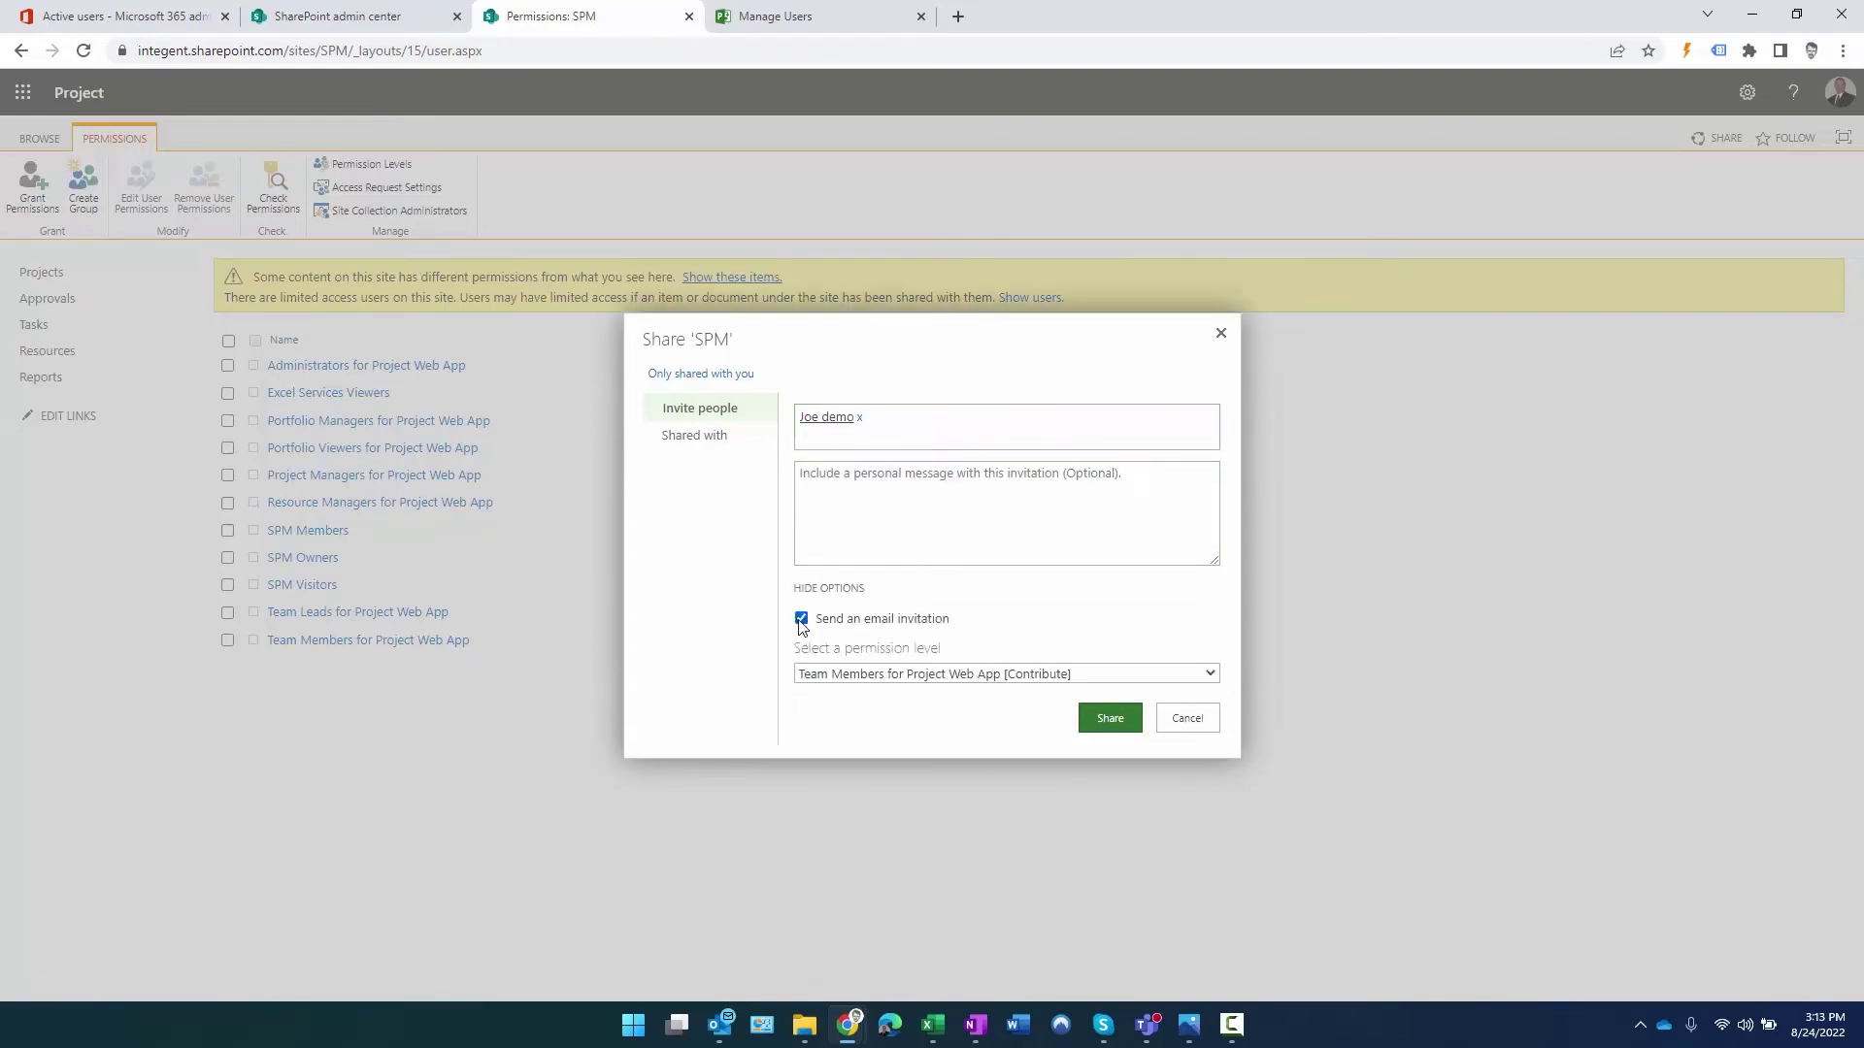
pyautogui.click(802, 620)
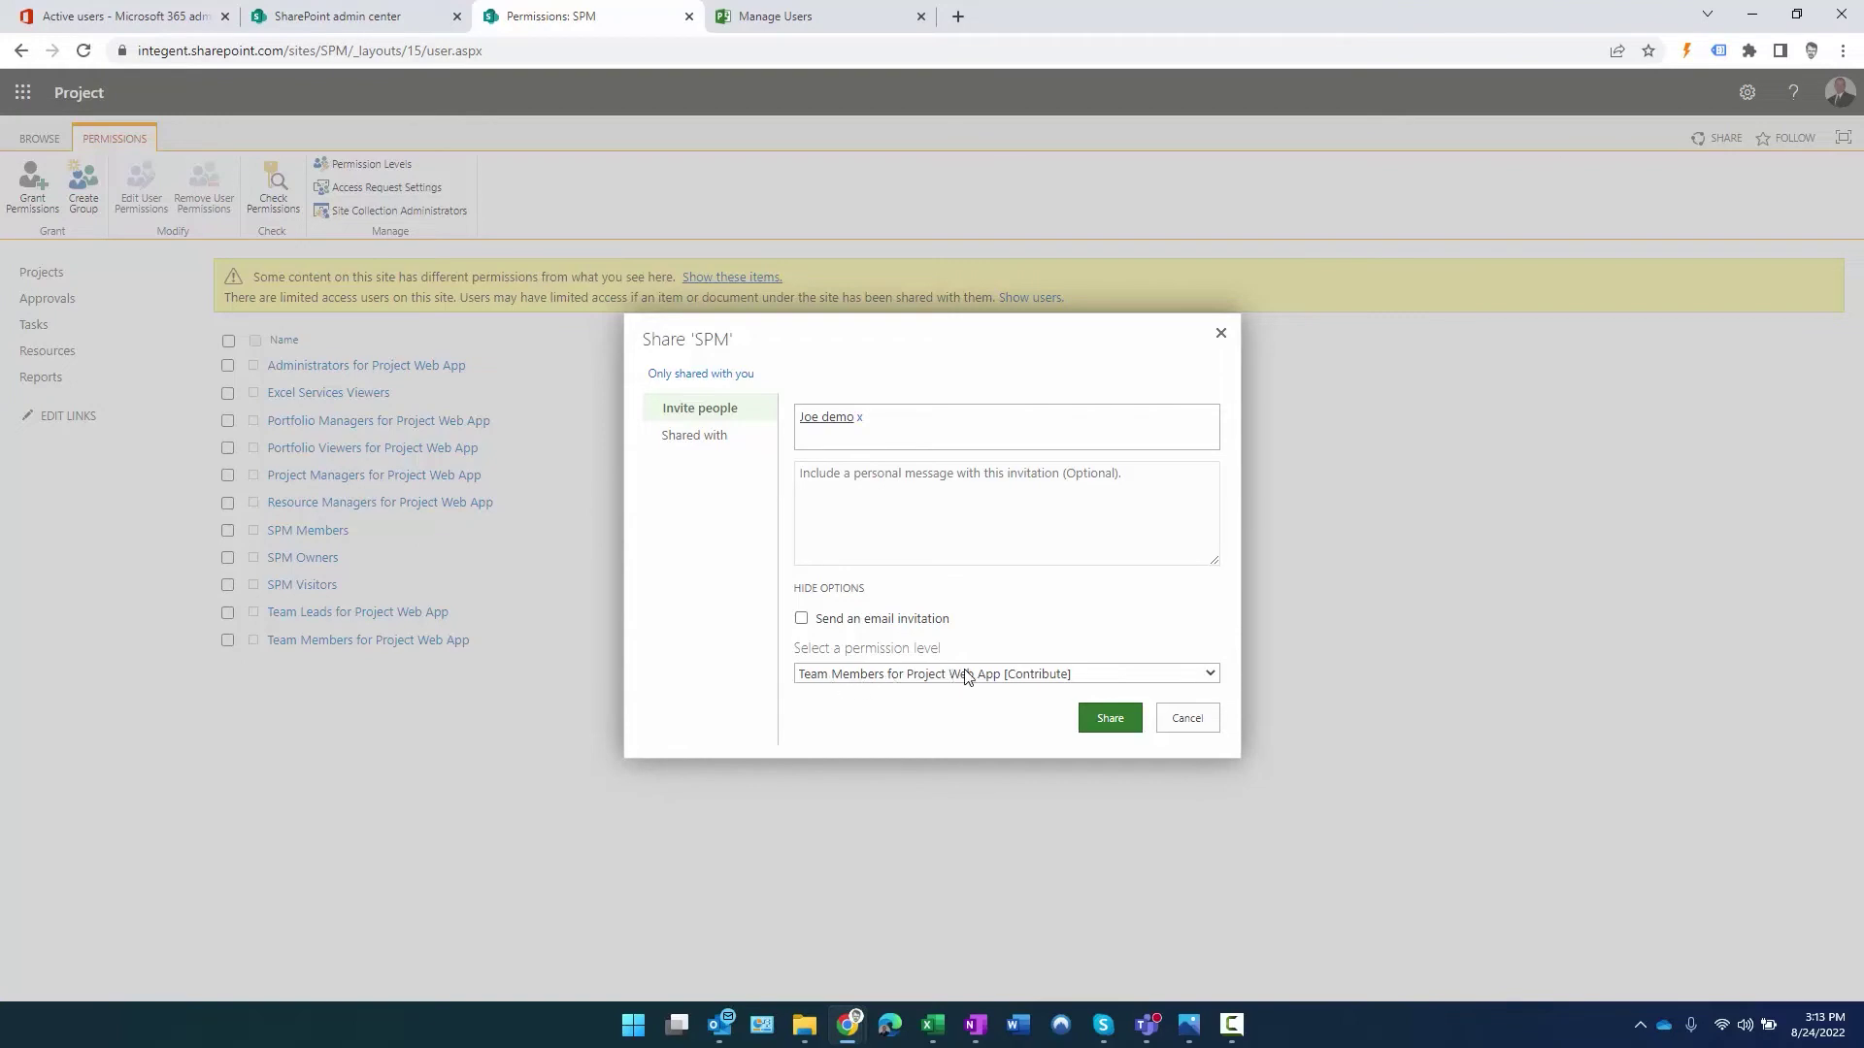
pyautogui.click(1043, 678)
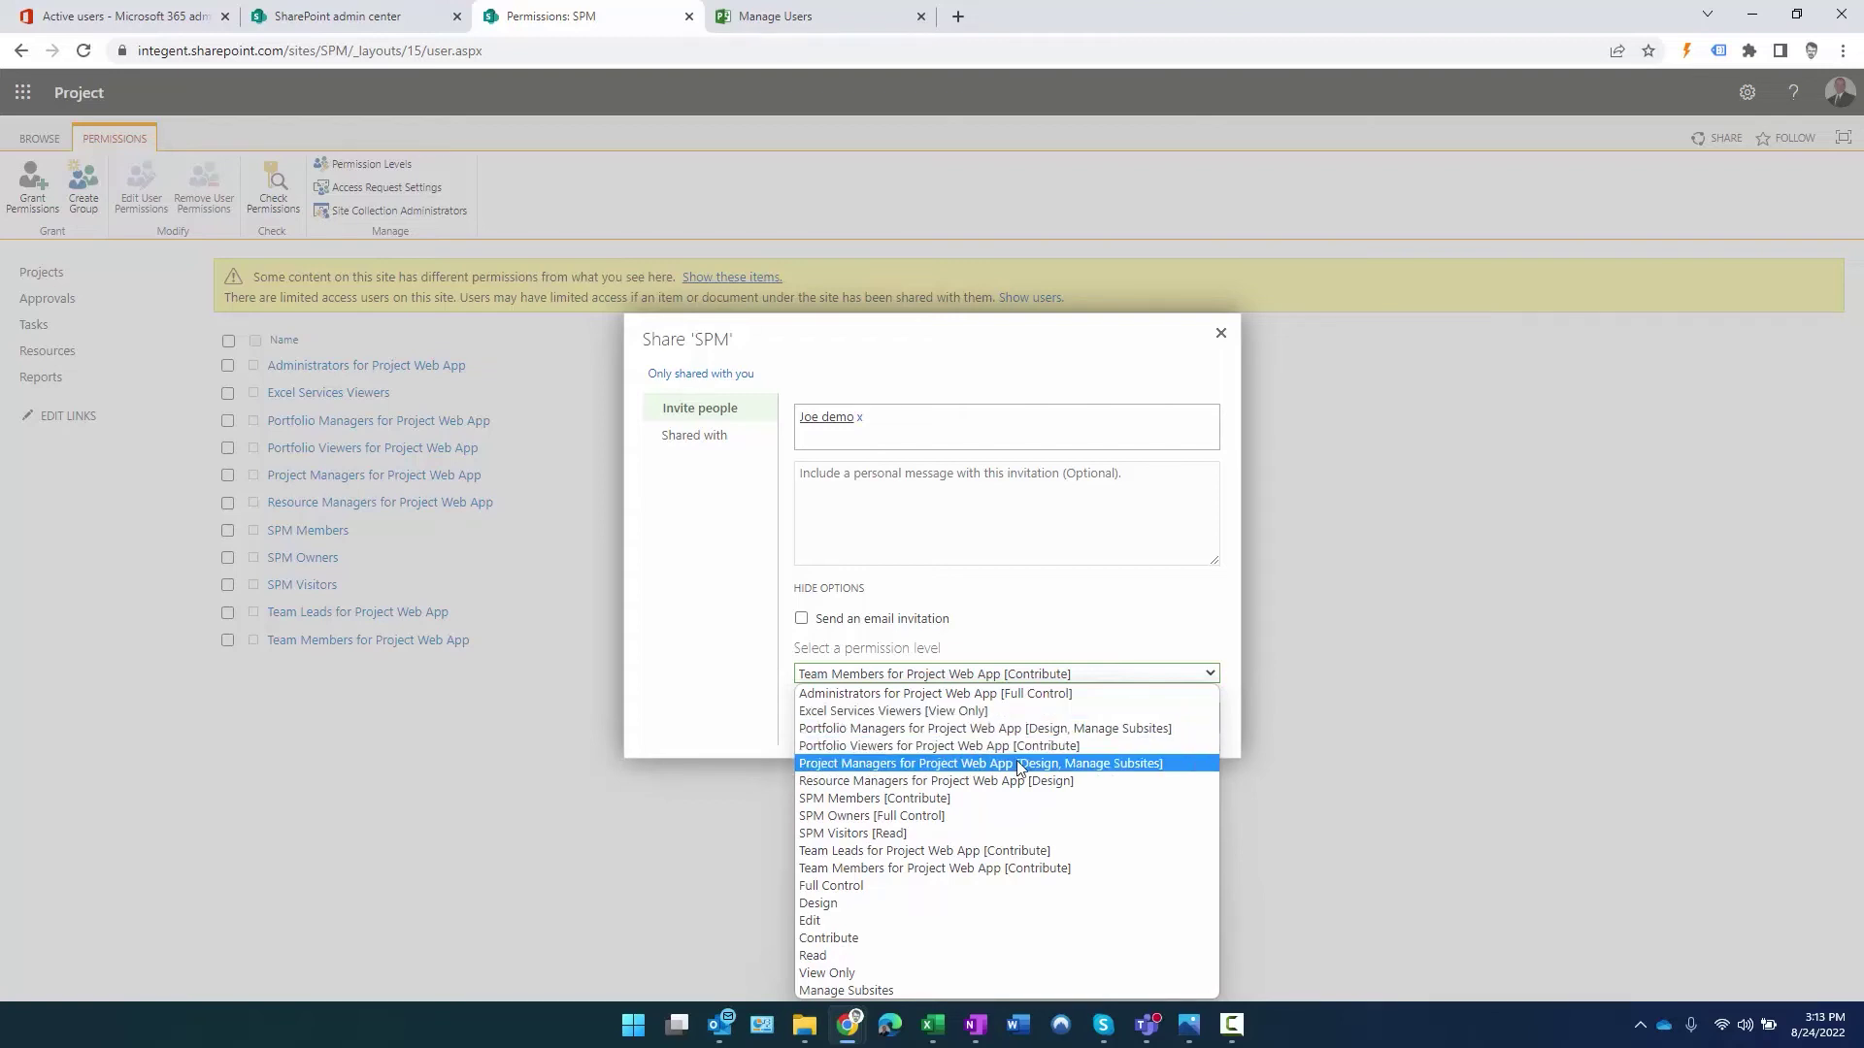
pyautogui.click(1311, 641)
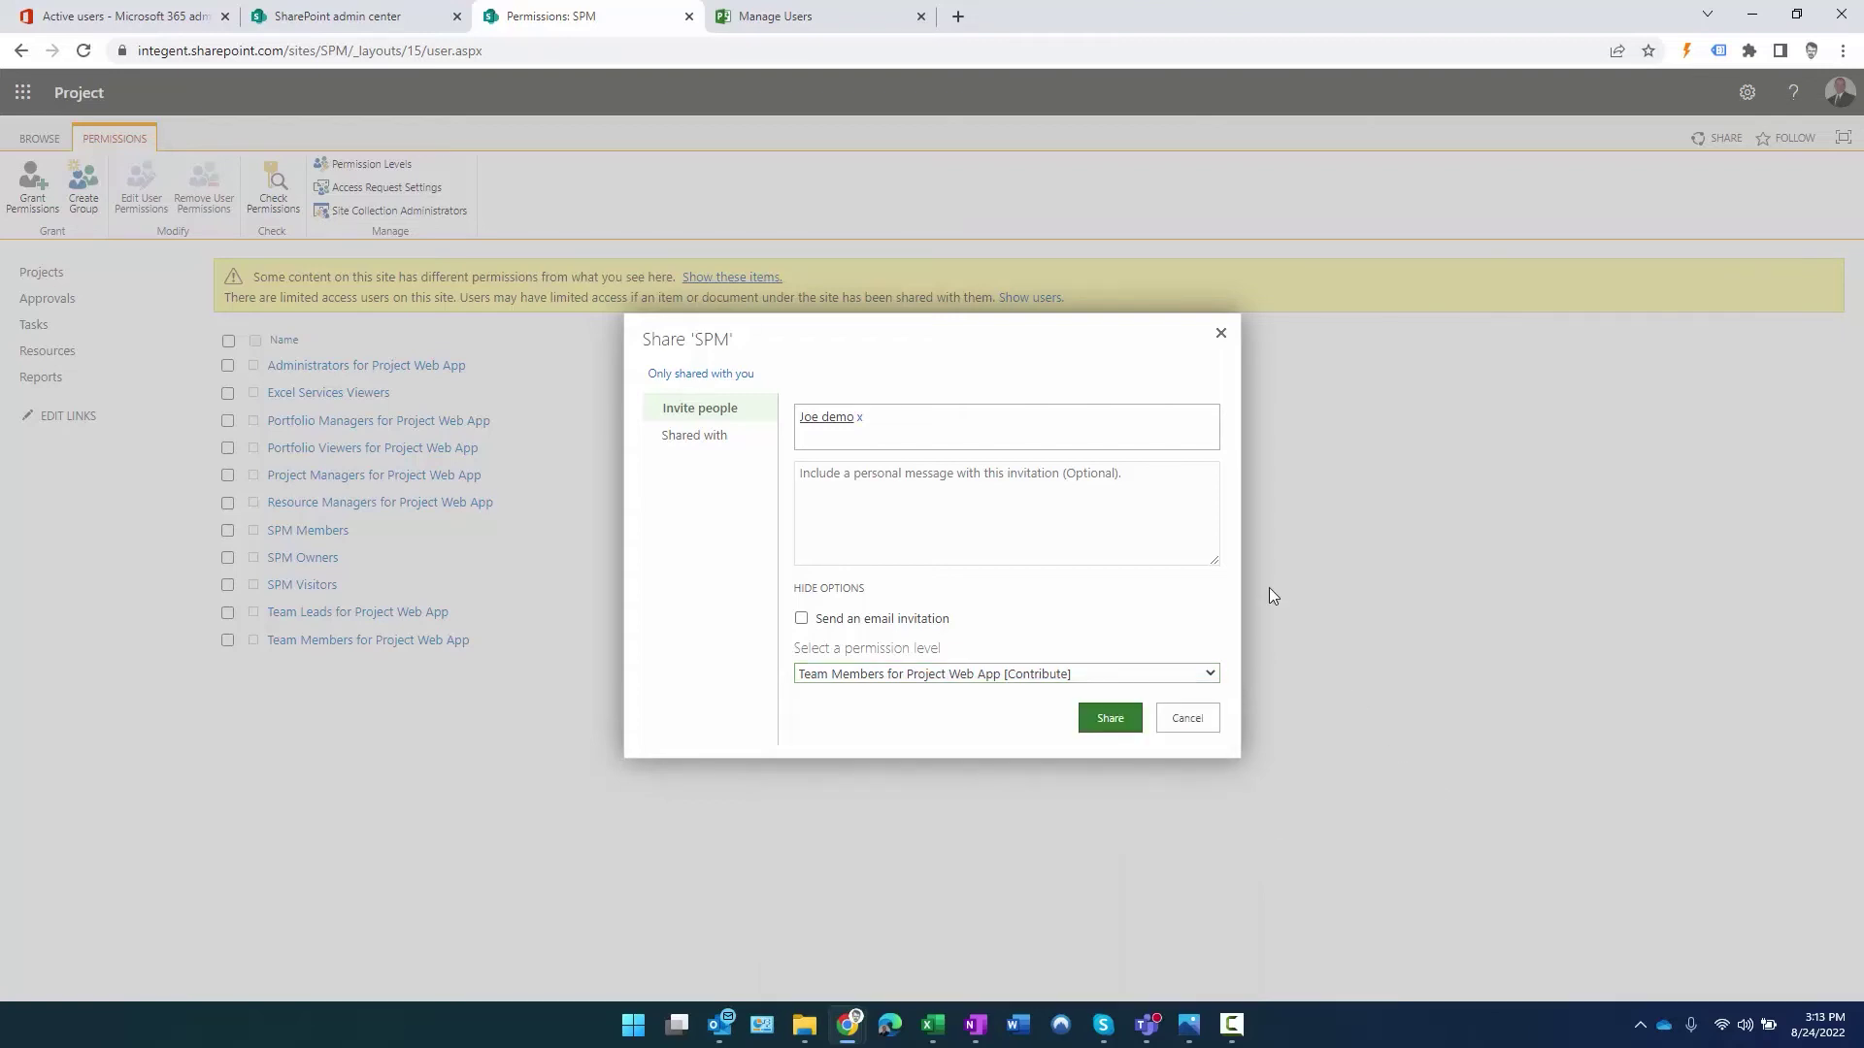
pyautogui.click(1108, 720)
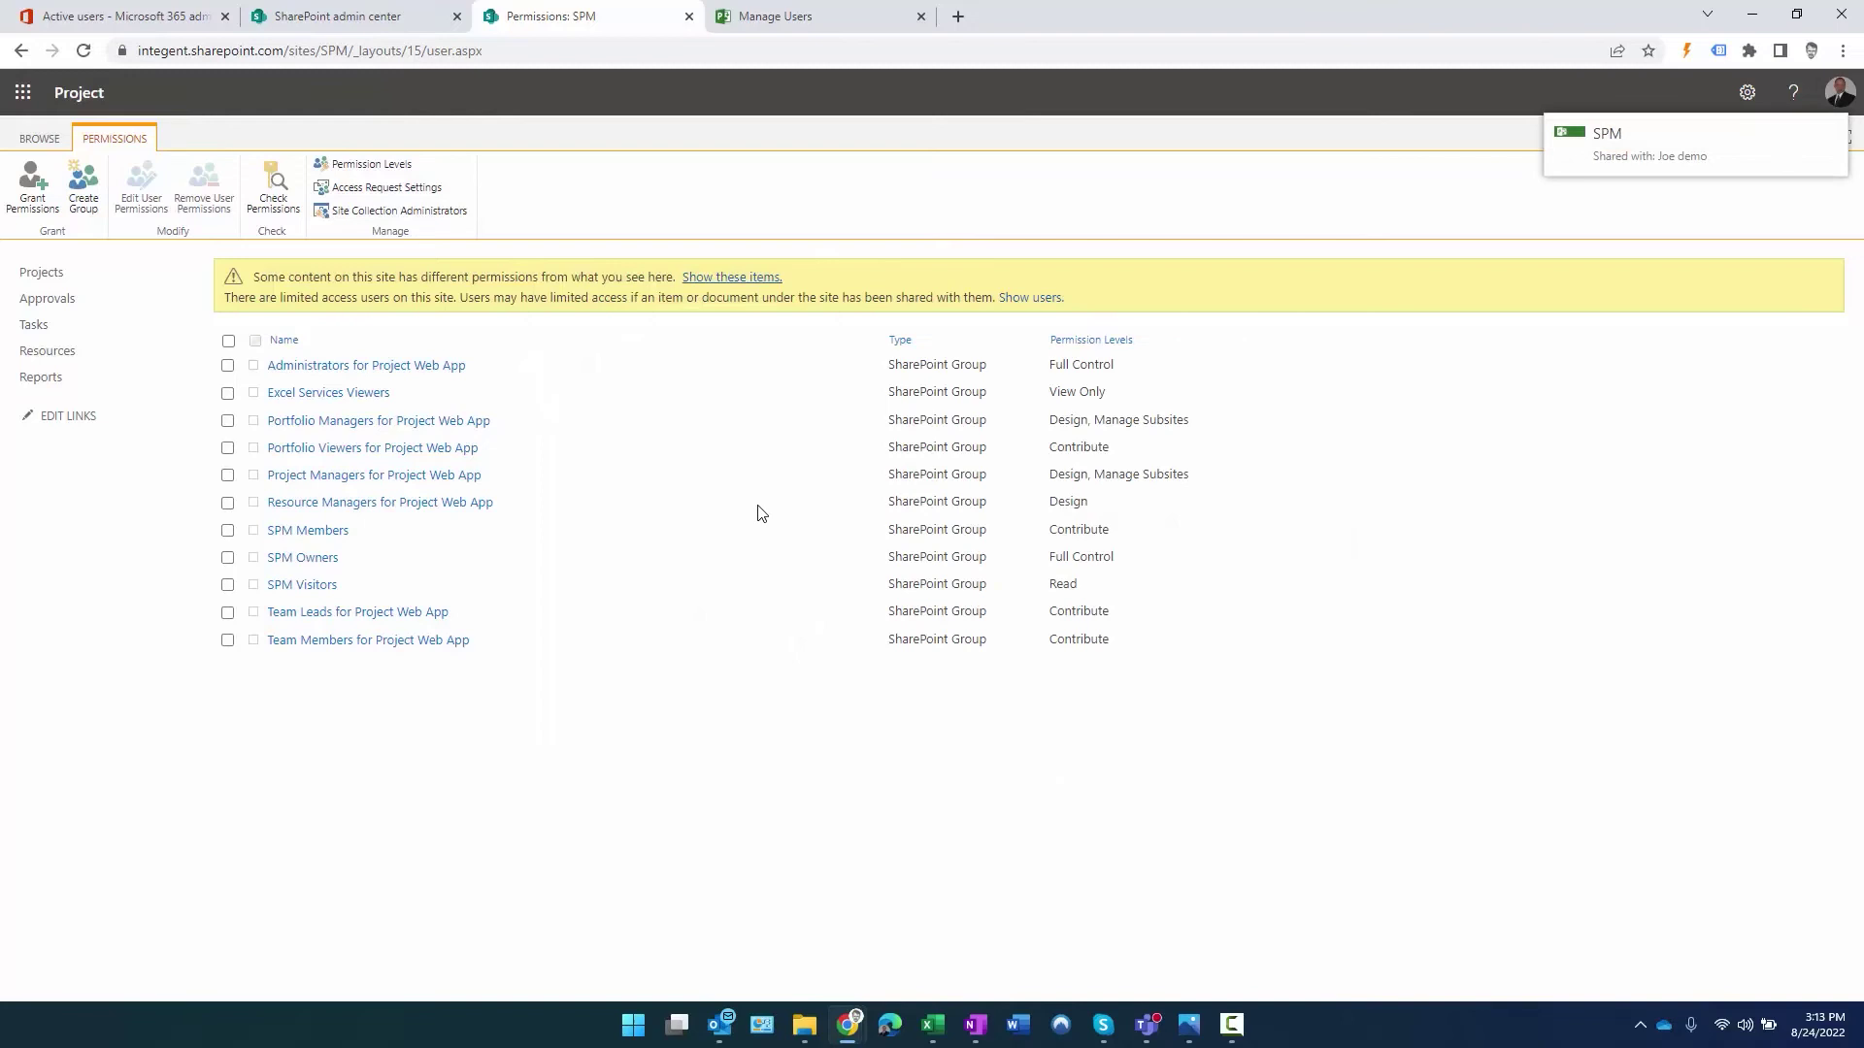
# Check the Team Members for Project Web App group, then go back to Project Web App
pyautogui.click(338, 642)
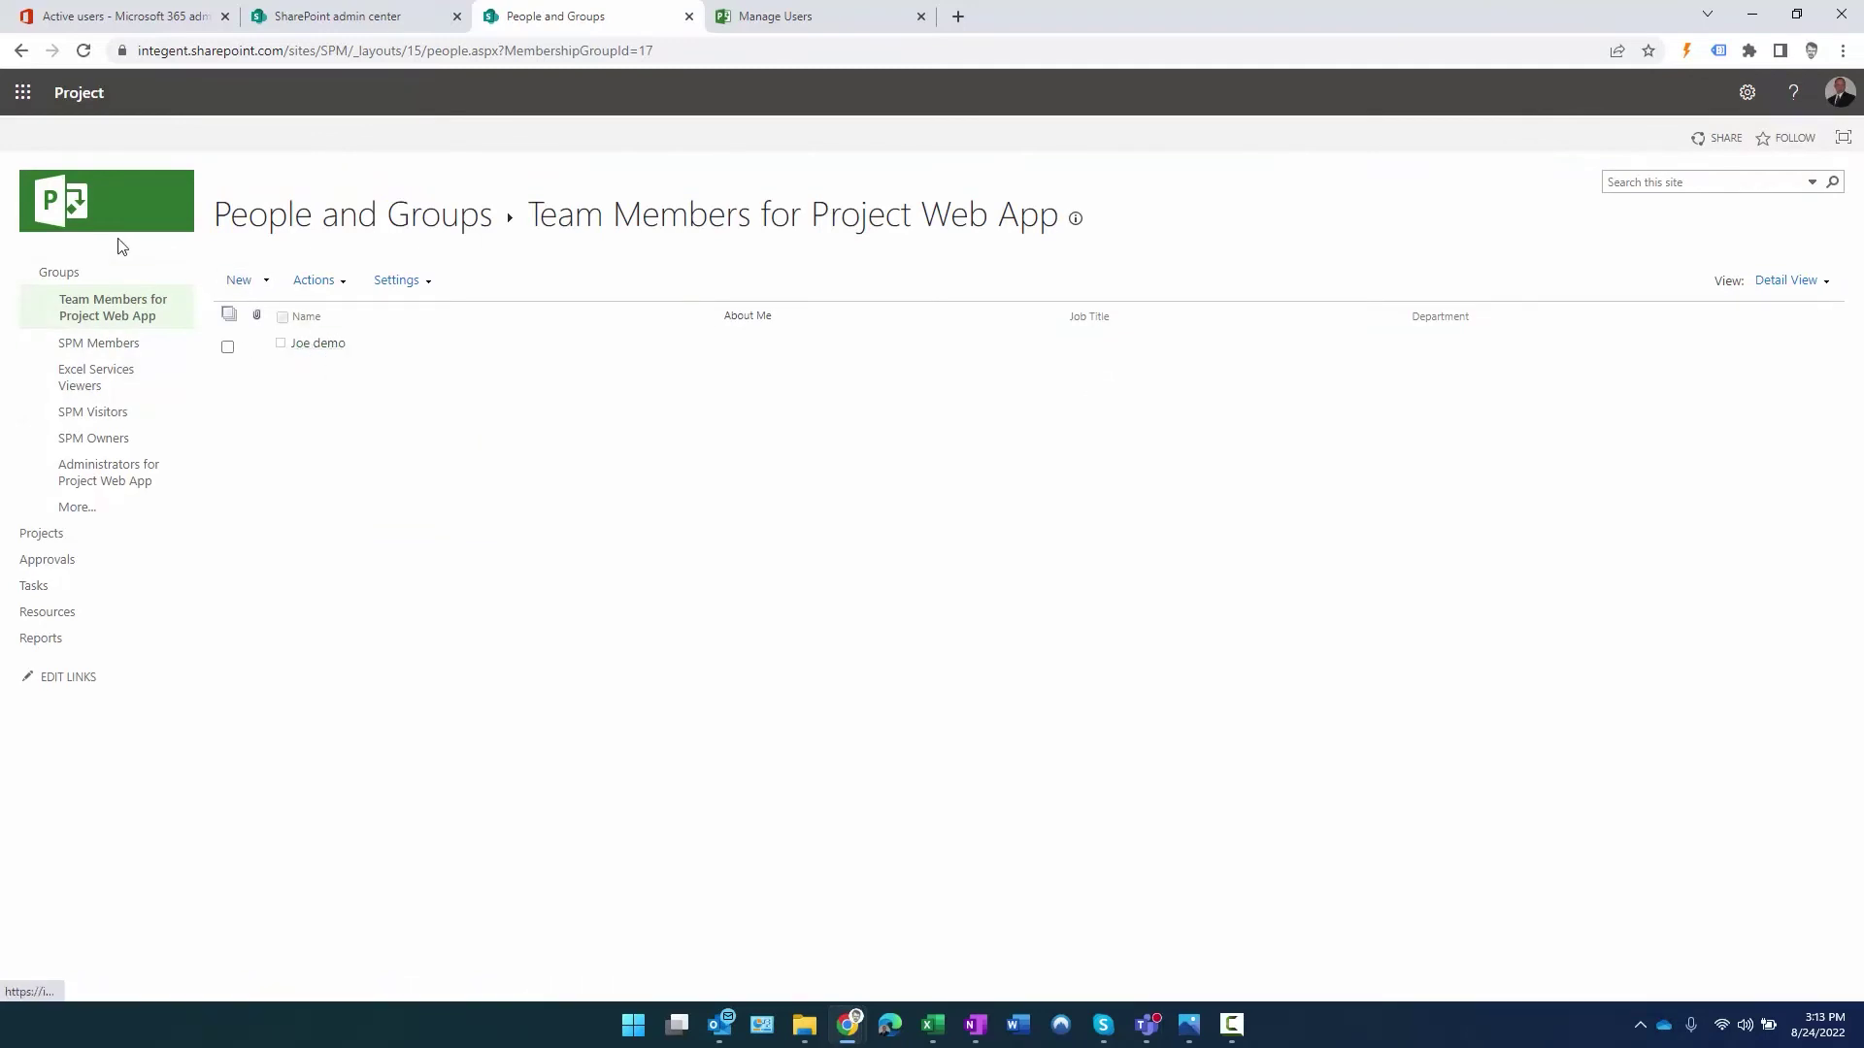
pyautogui.click(77, 210)
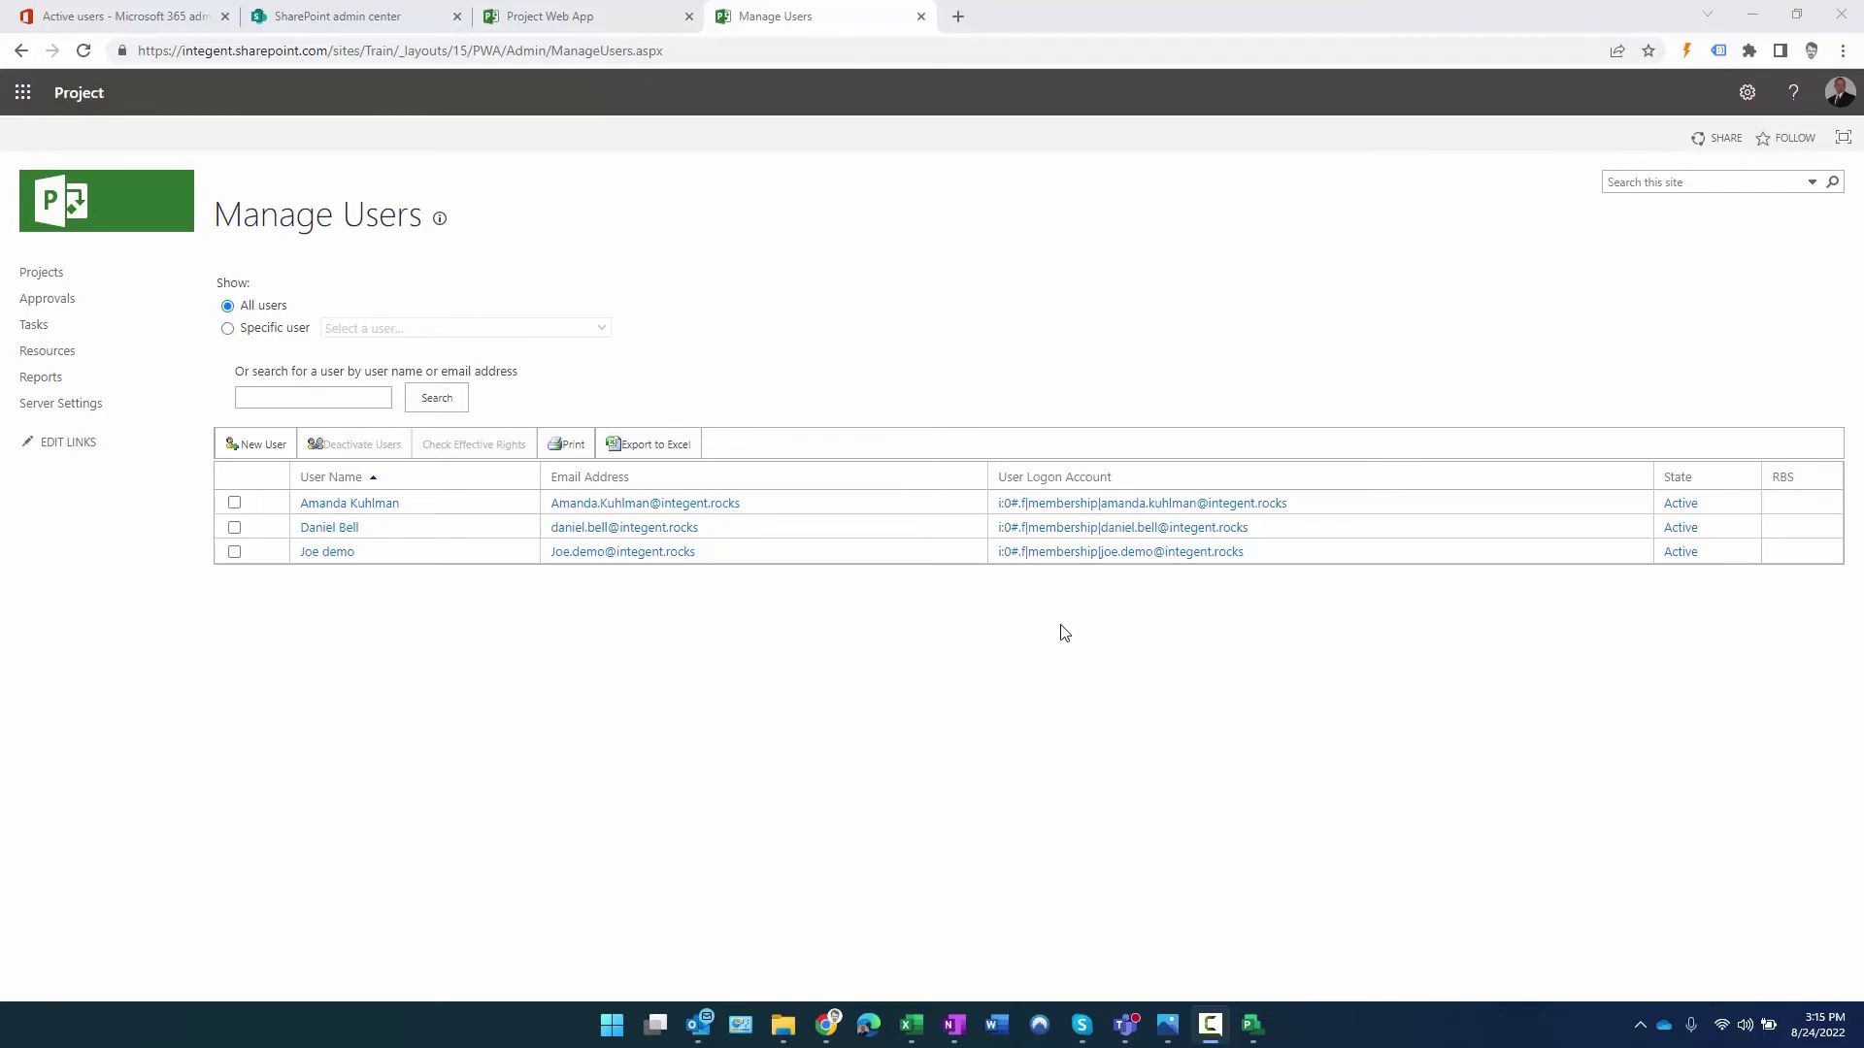
# Create a blank project and enter tasks Task 1, Task 2 and Task 3
pyautogui.click(1256, 1027)
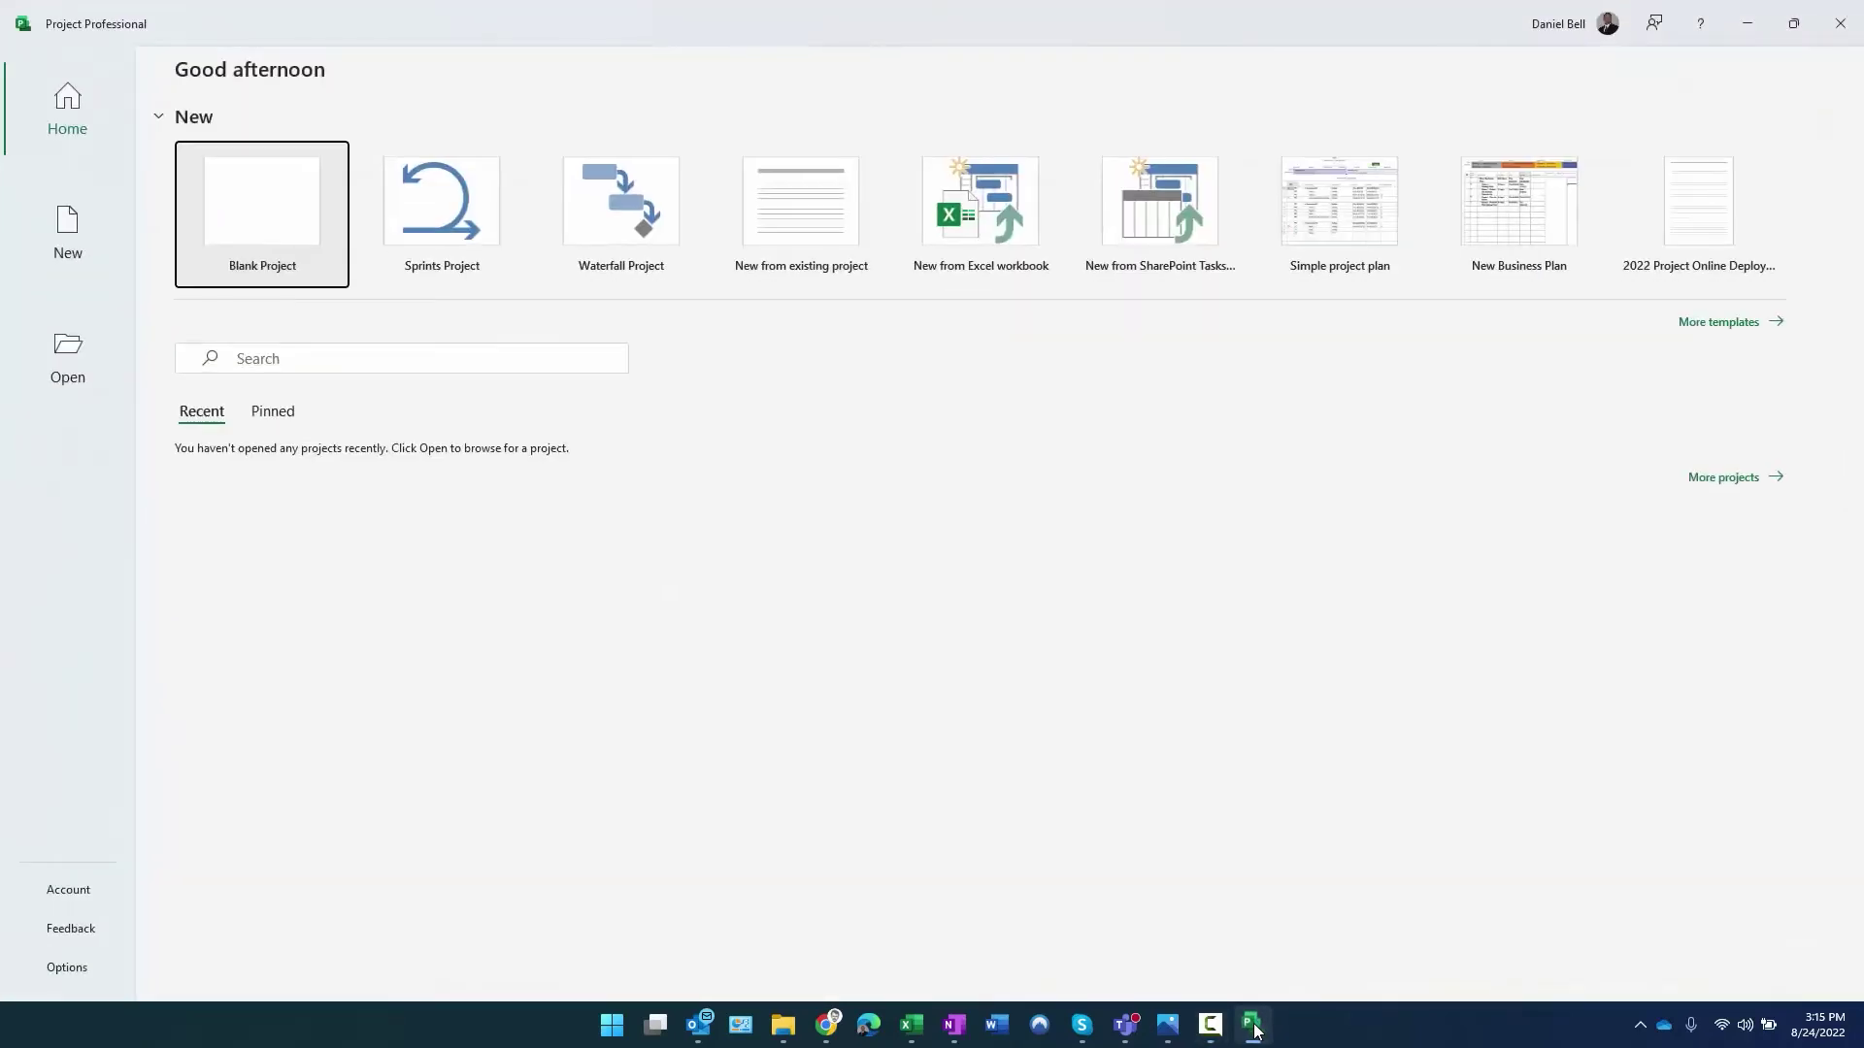
pyautogui.click(272, 205)
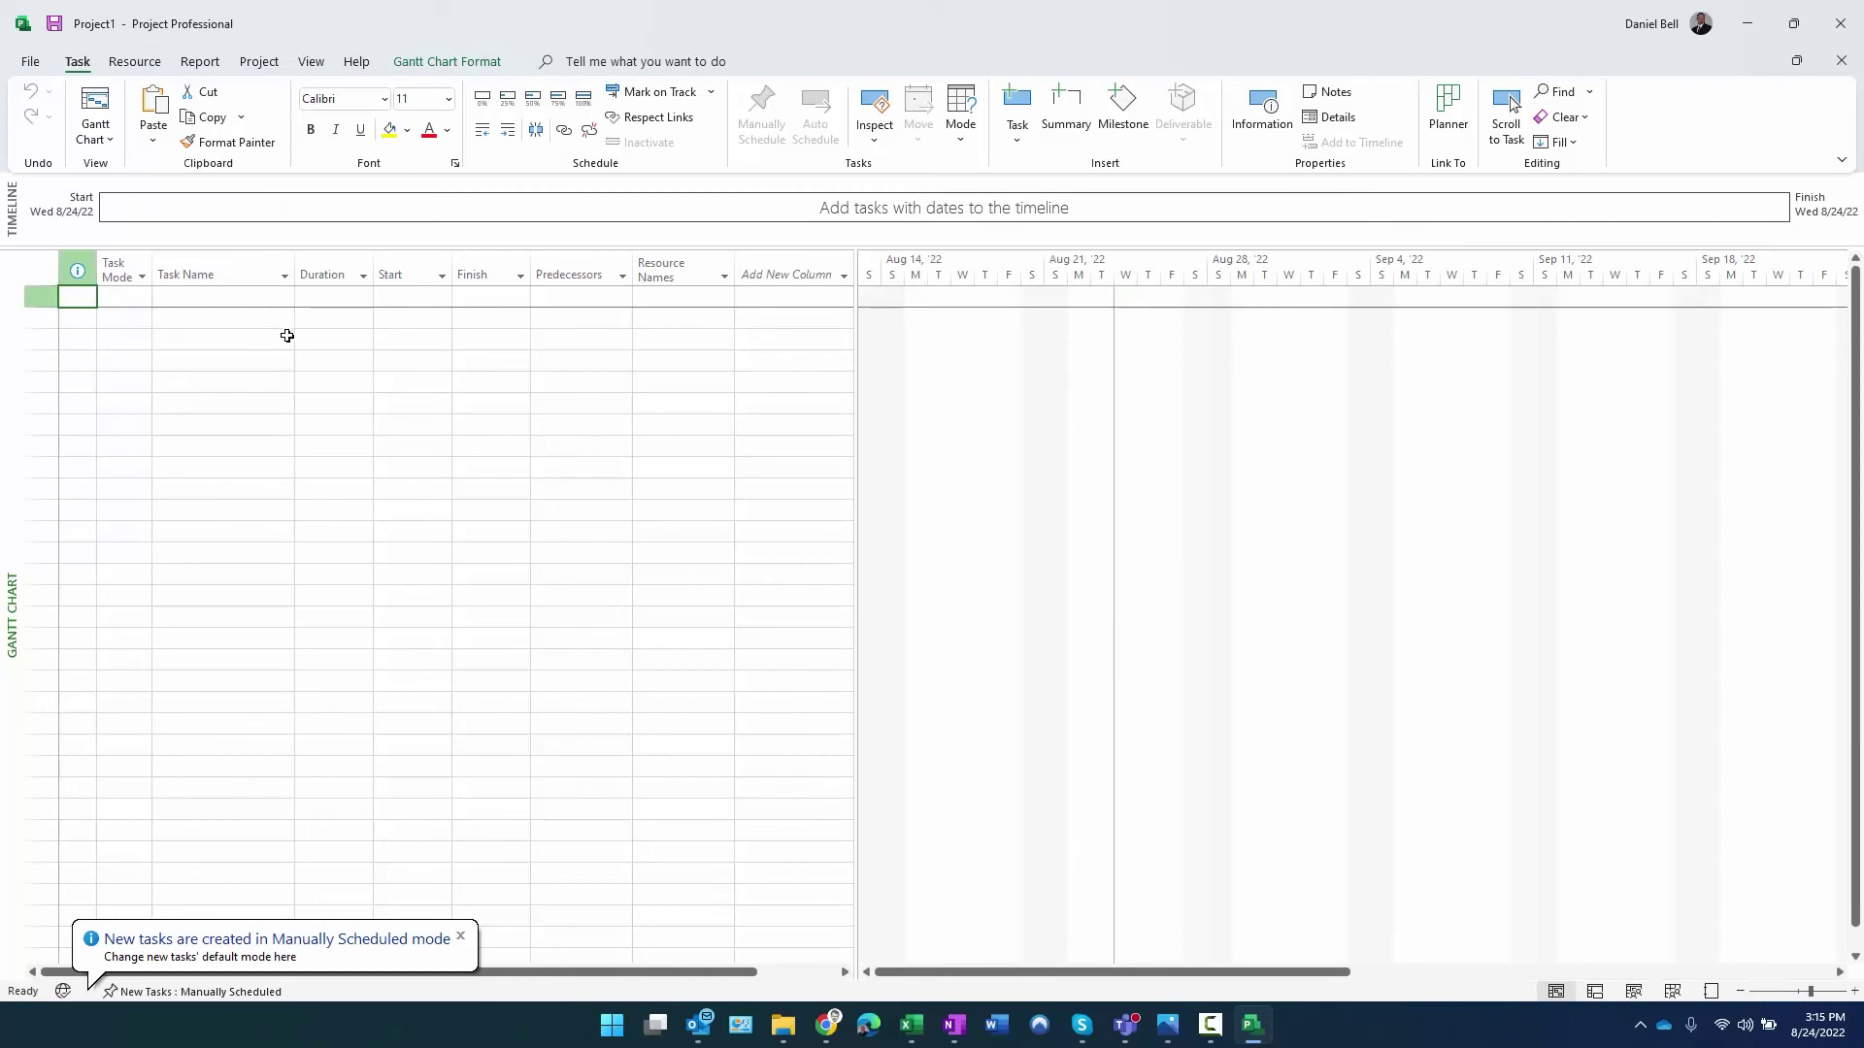
pyautogui.click(232, 295)
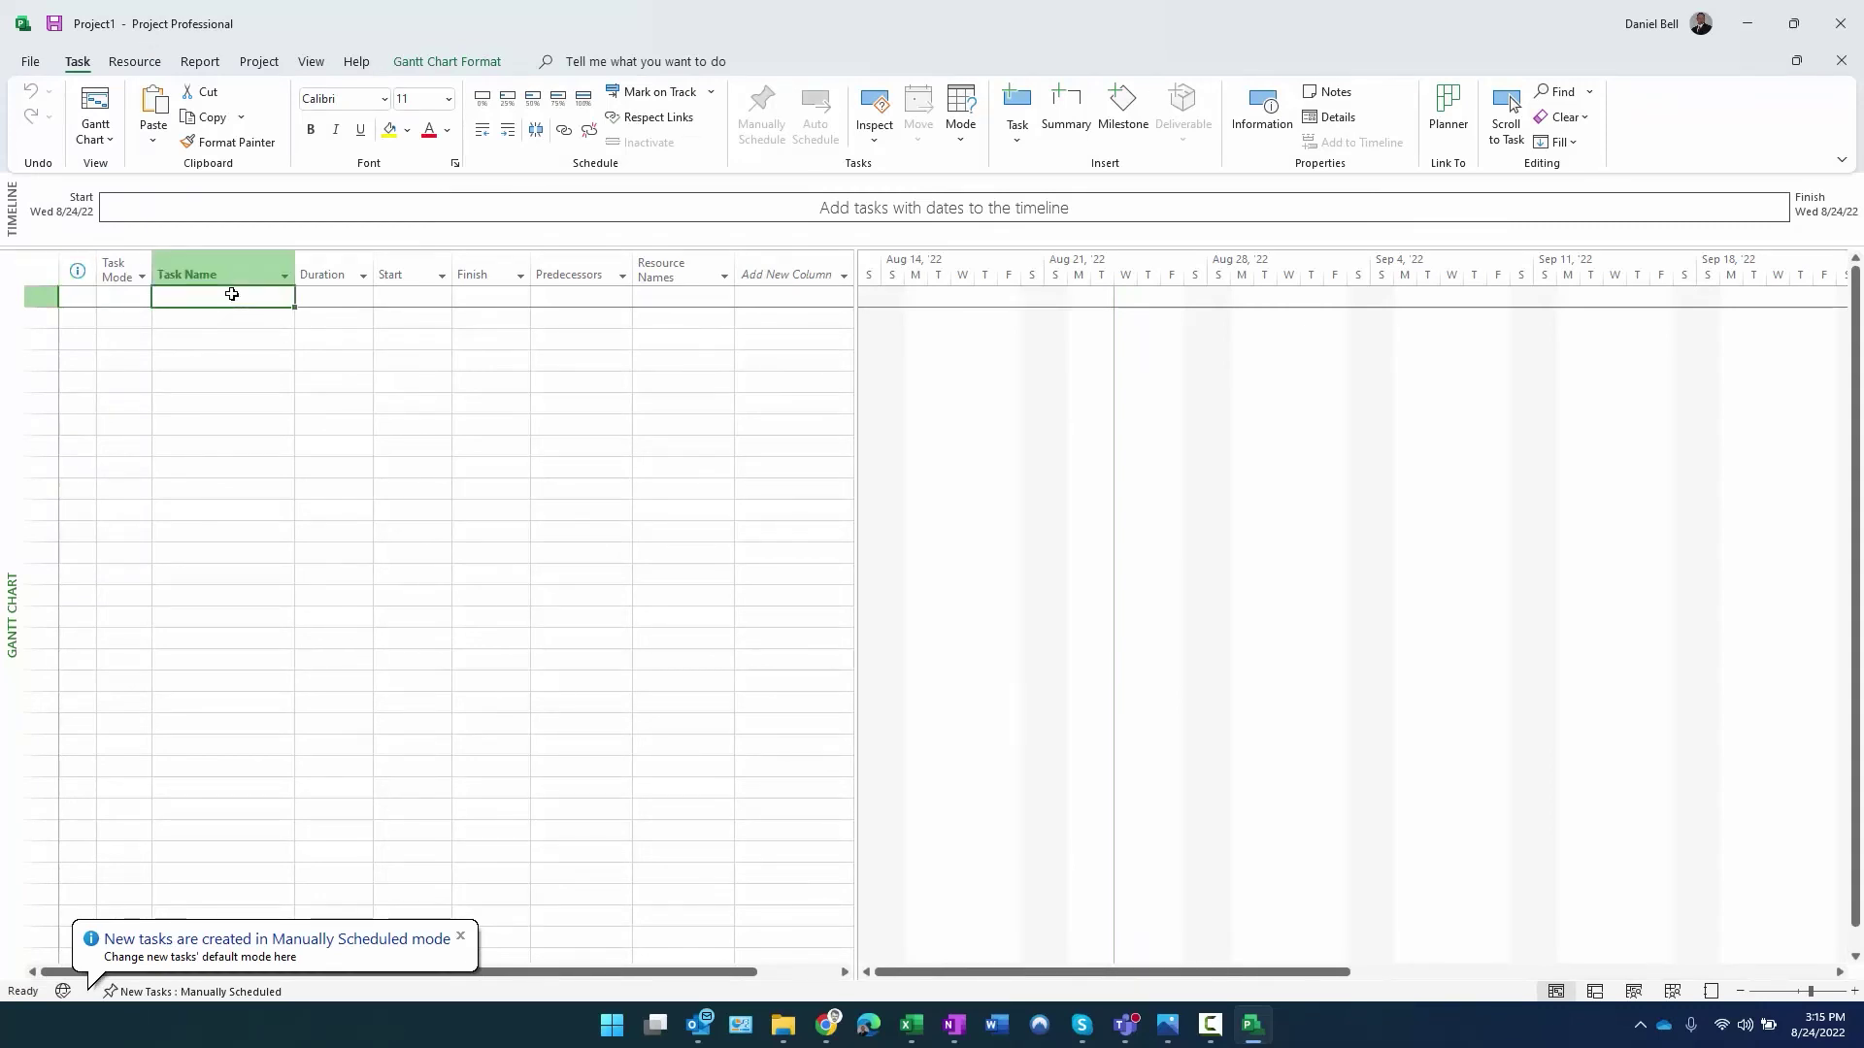
pyautogui.write('Task 1')
pyautogui.press('Return')
pyautogui.write('Task 2')
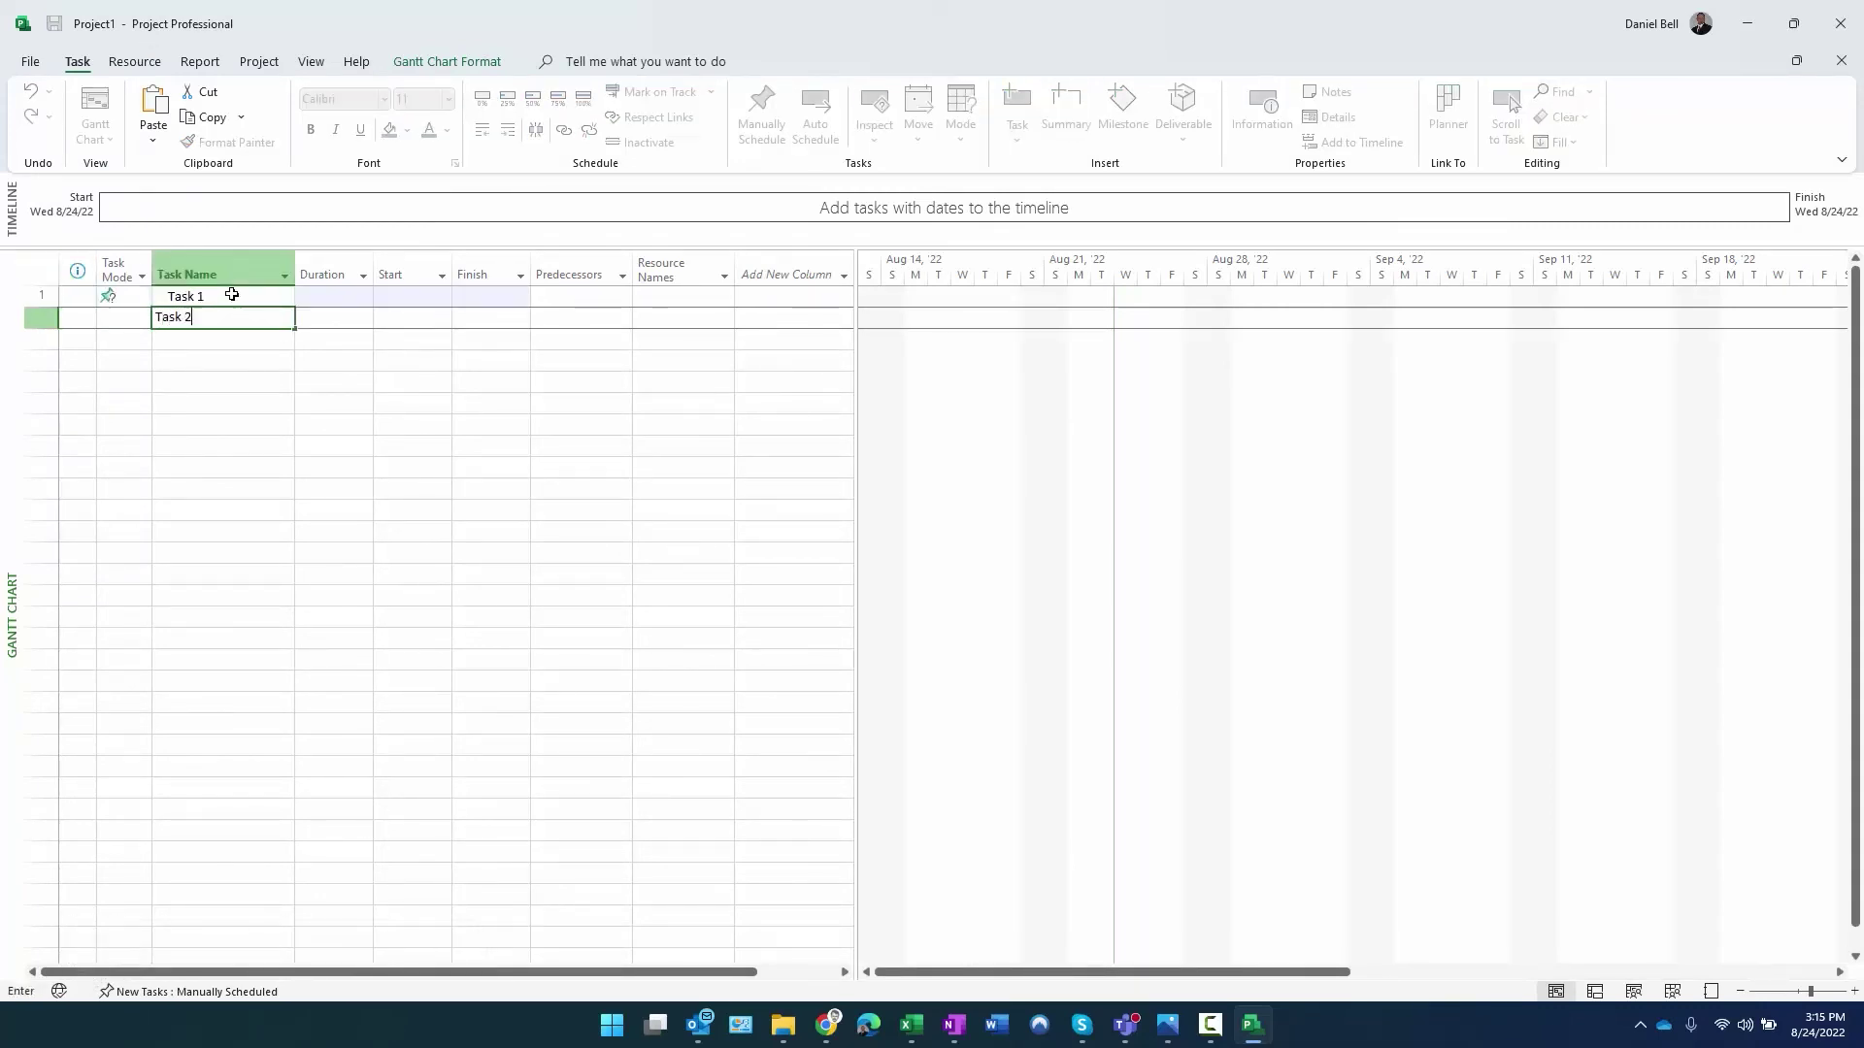
pyautogui.press('Return')
pyautogui.write('Task ')
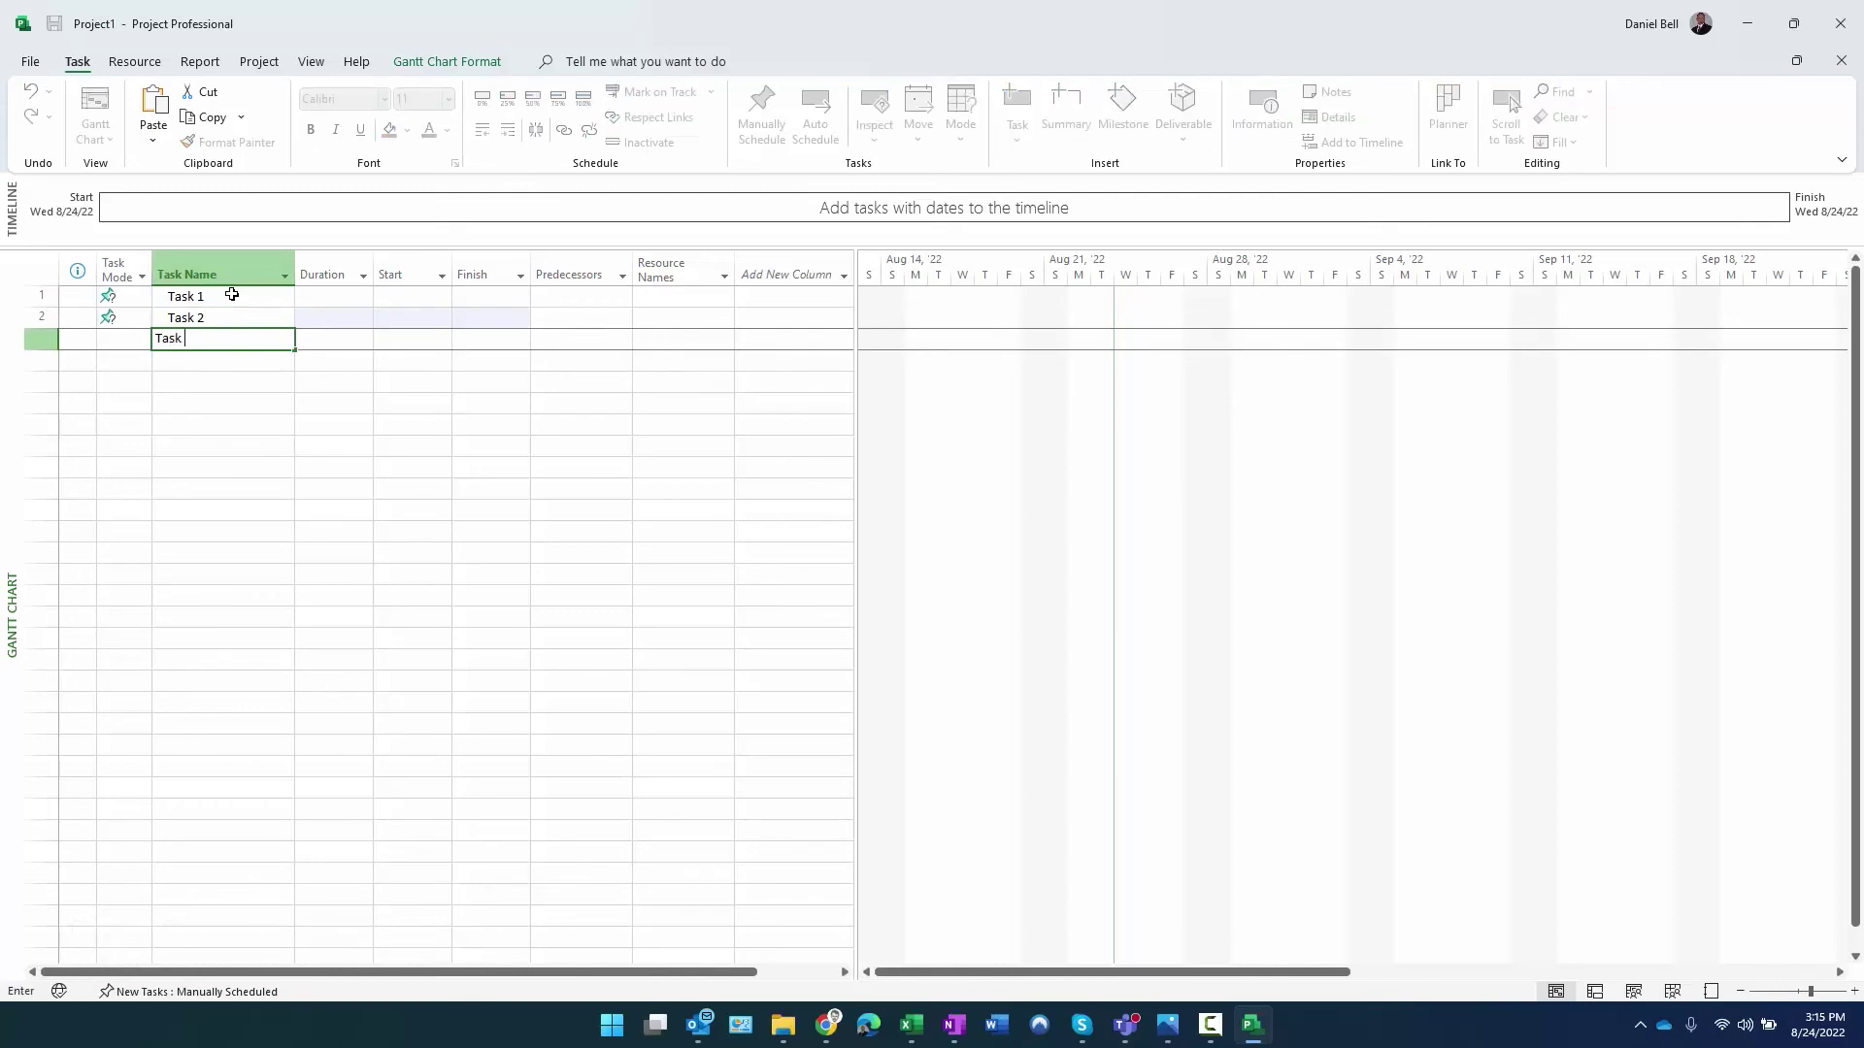
pyautogui.write('3')
pyautogui.press('Return')
# Make all three tasks Auto Scheduled and link them in sequence
pyautogui.click(115, 299)
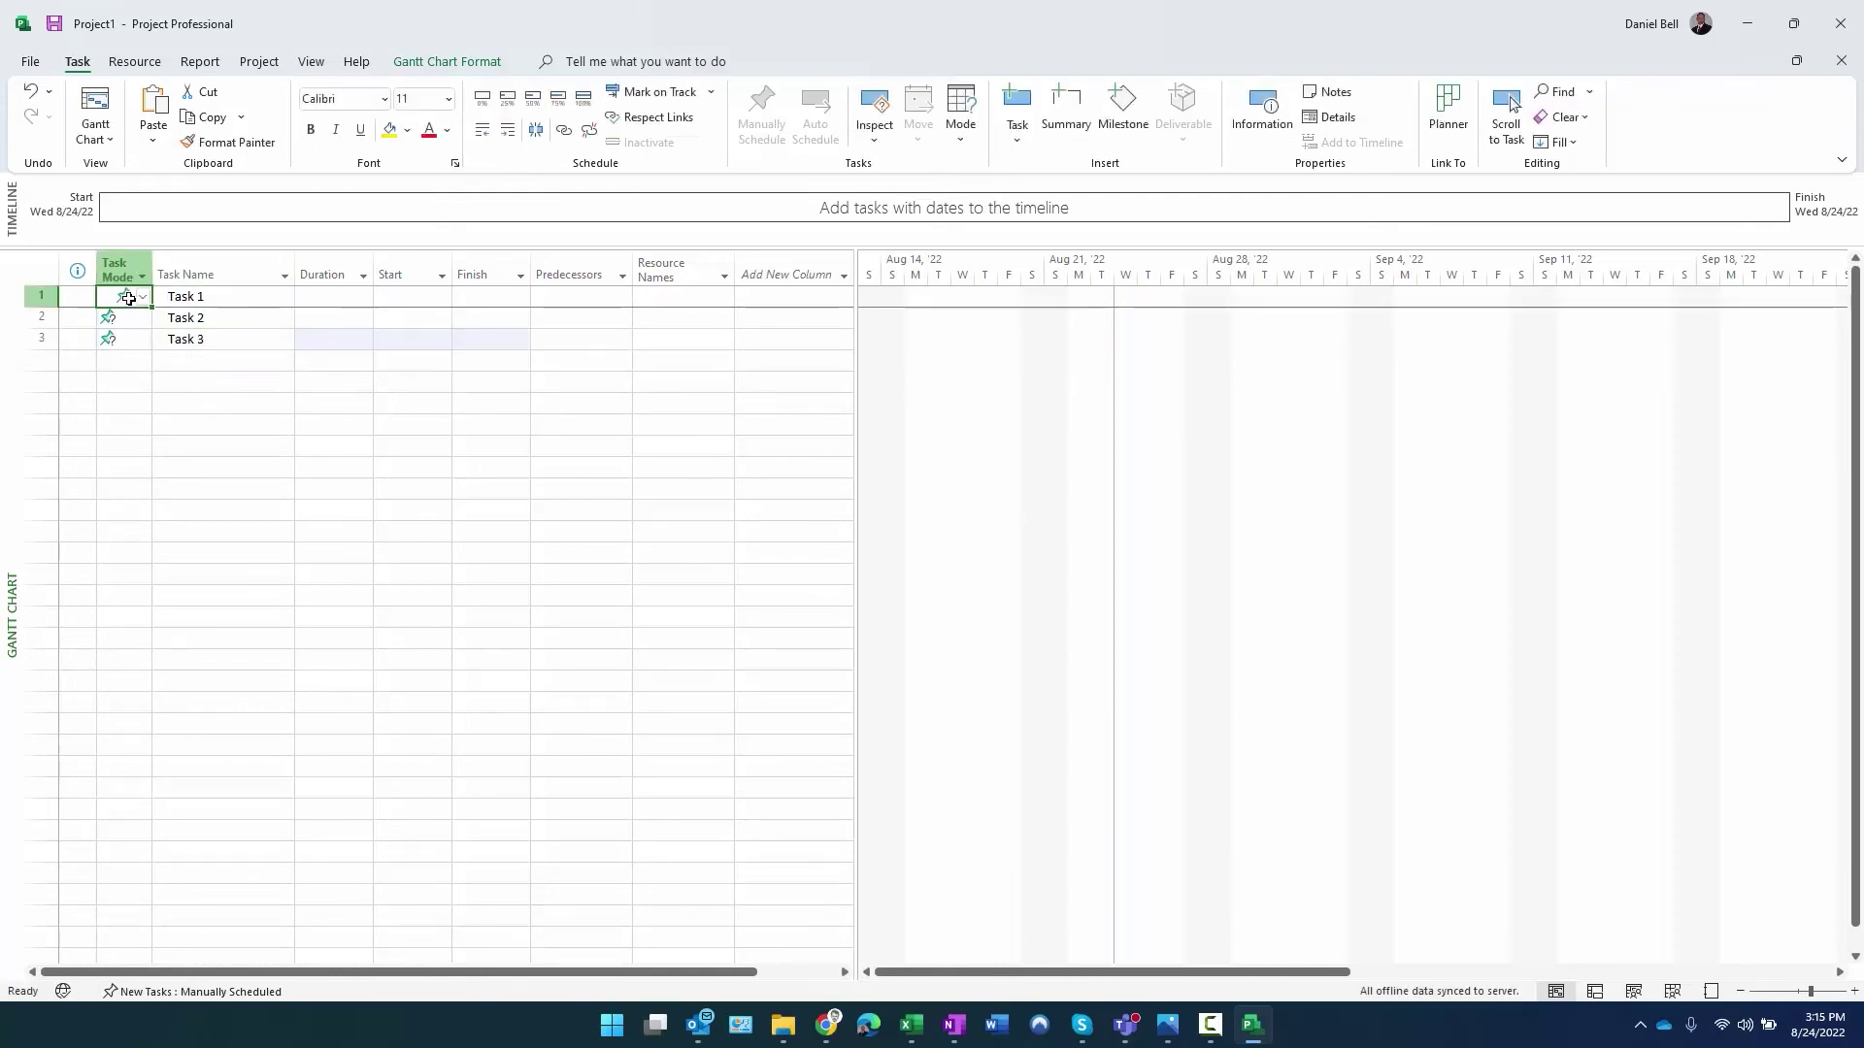
pyautogui.click(129, 299)
pyautogui.click(129, 317)
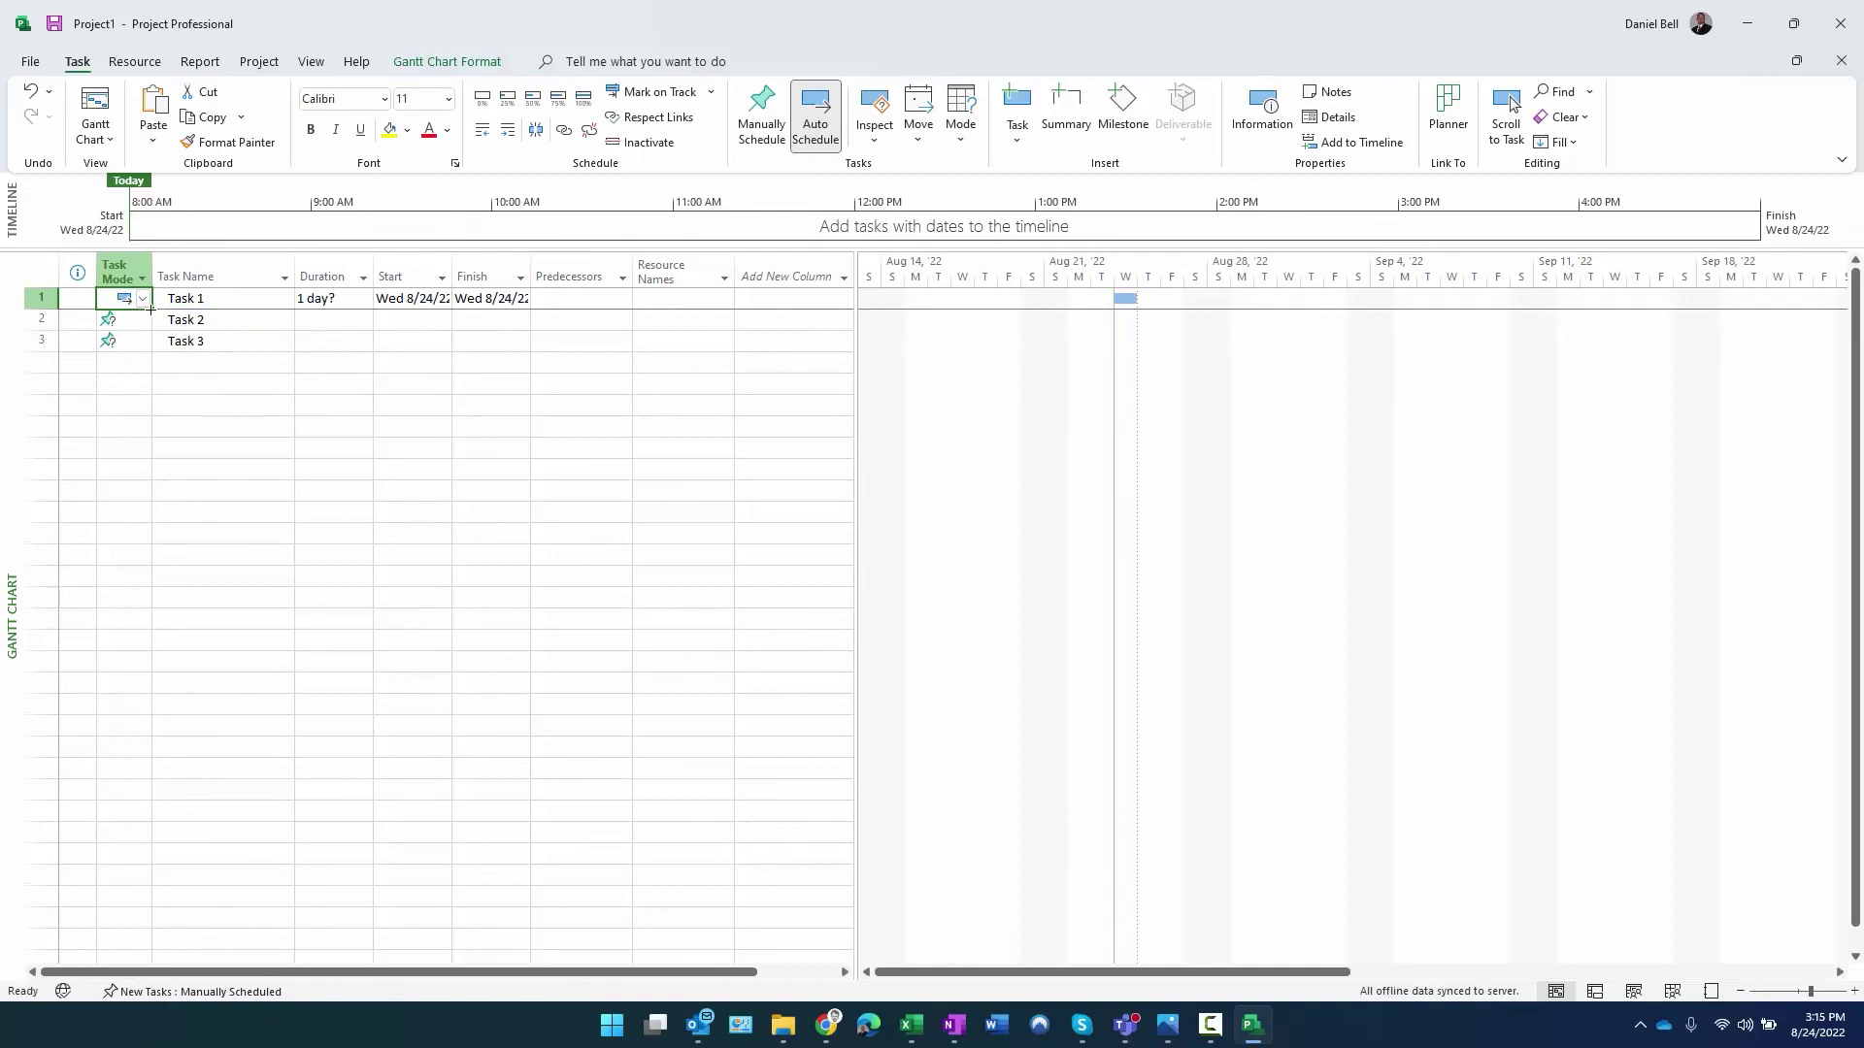
pyautogui.moveTo(151, 309); pyautogui.dragTo(272, 344)
pyautogui.click(114, 299)
pyautogui.click(276, 297)
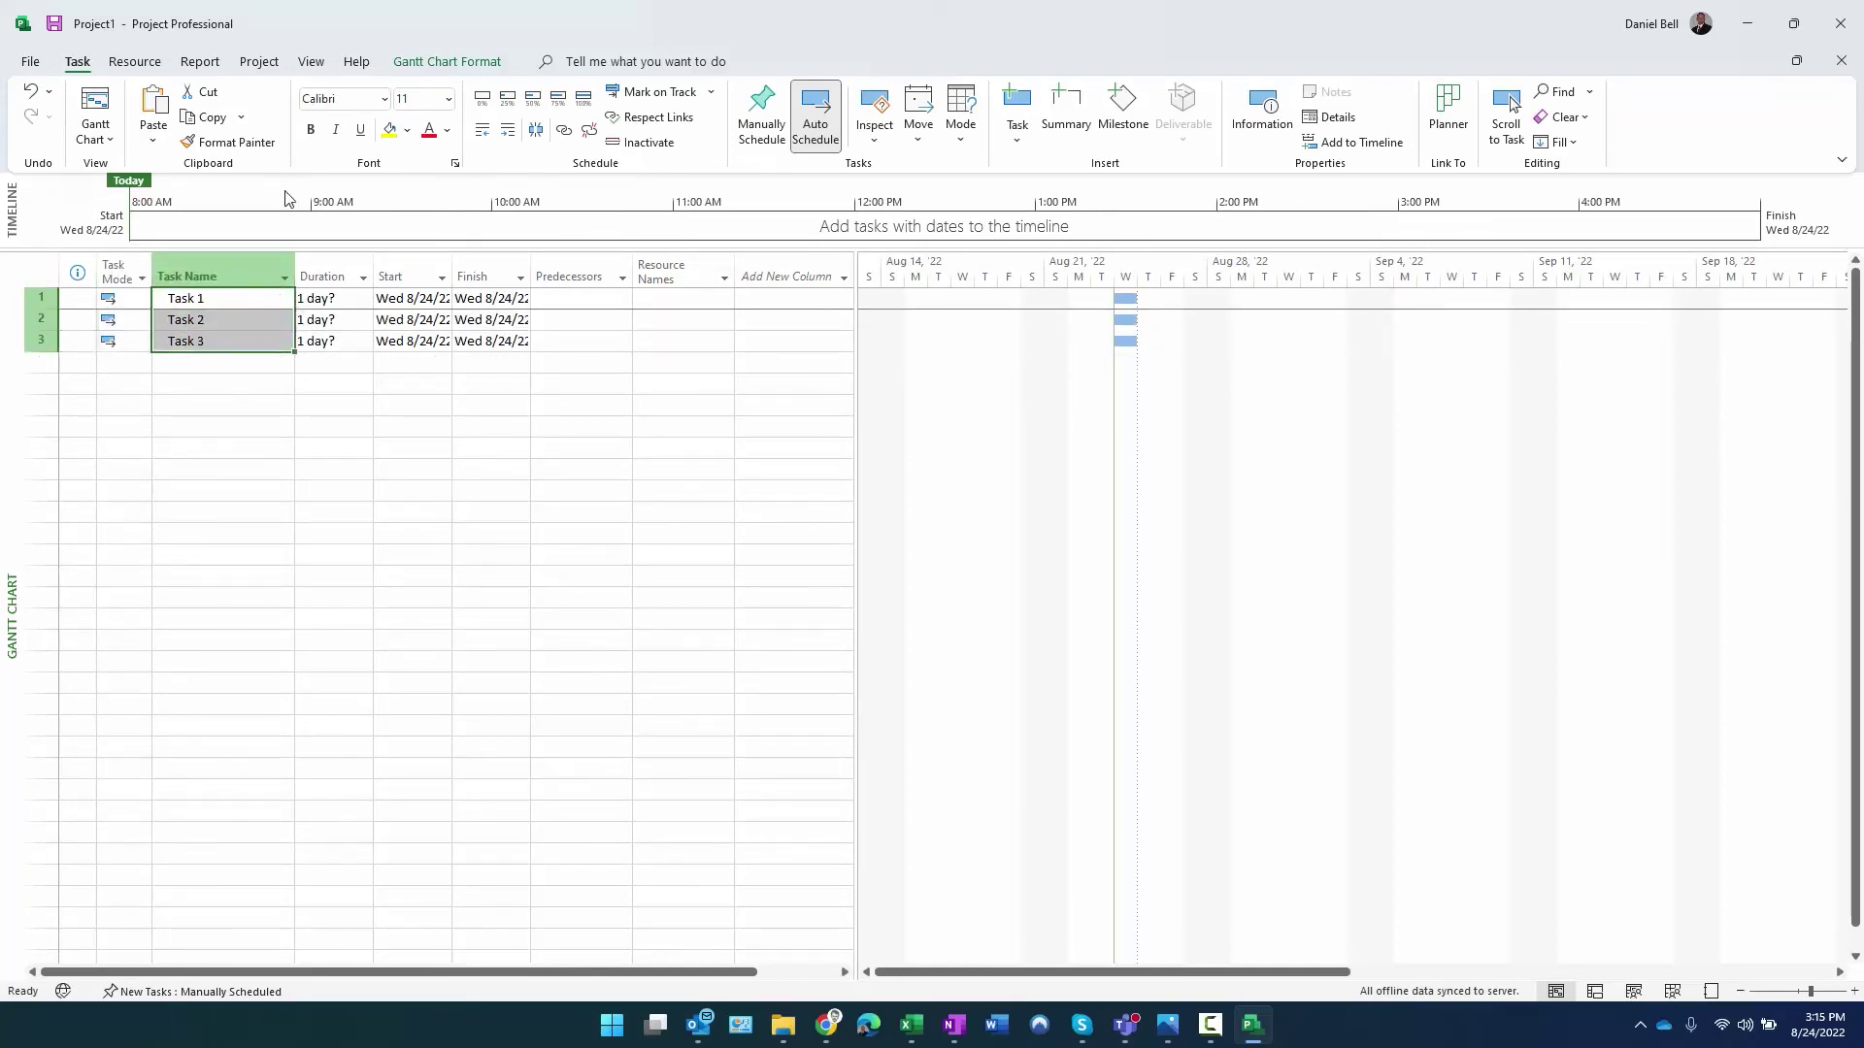
pyautogui.click(566, 131)
pyautogui.click(209, 325)
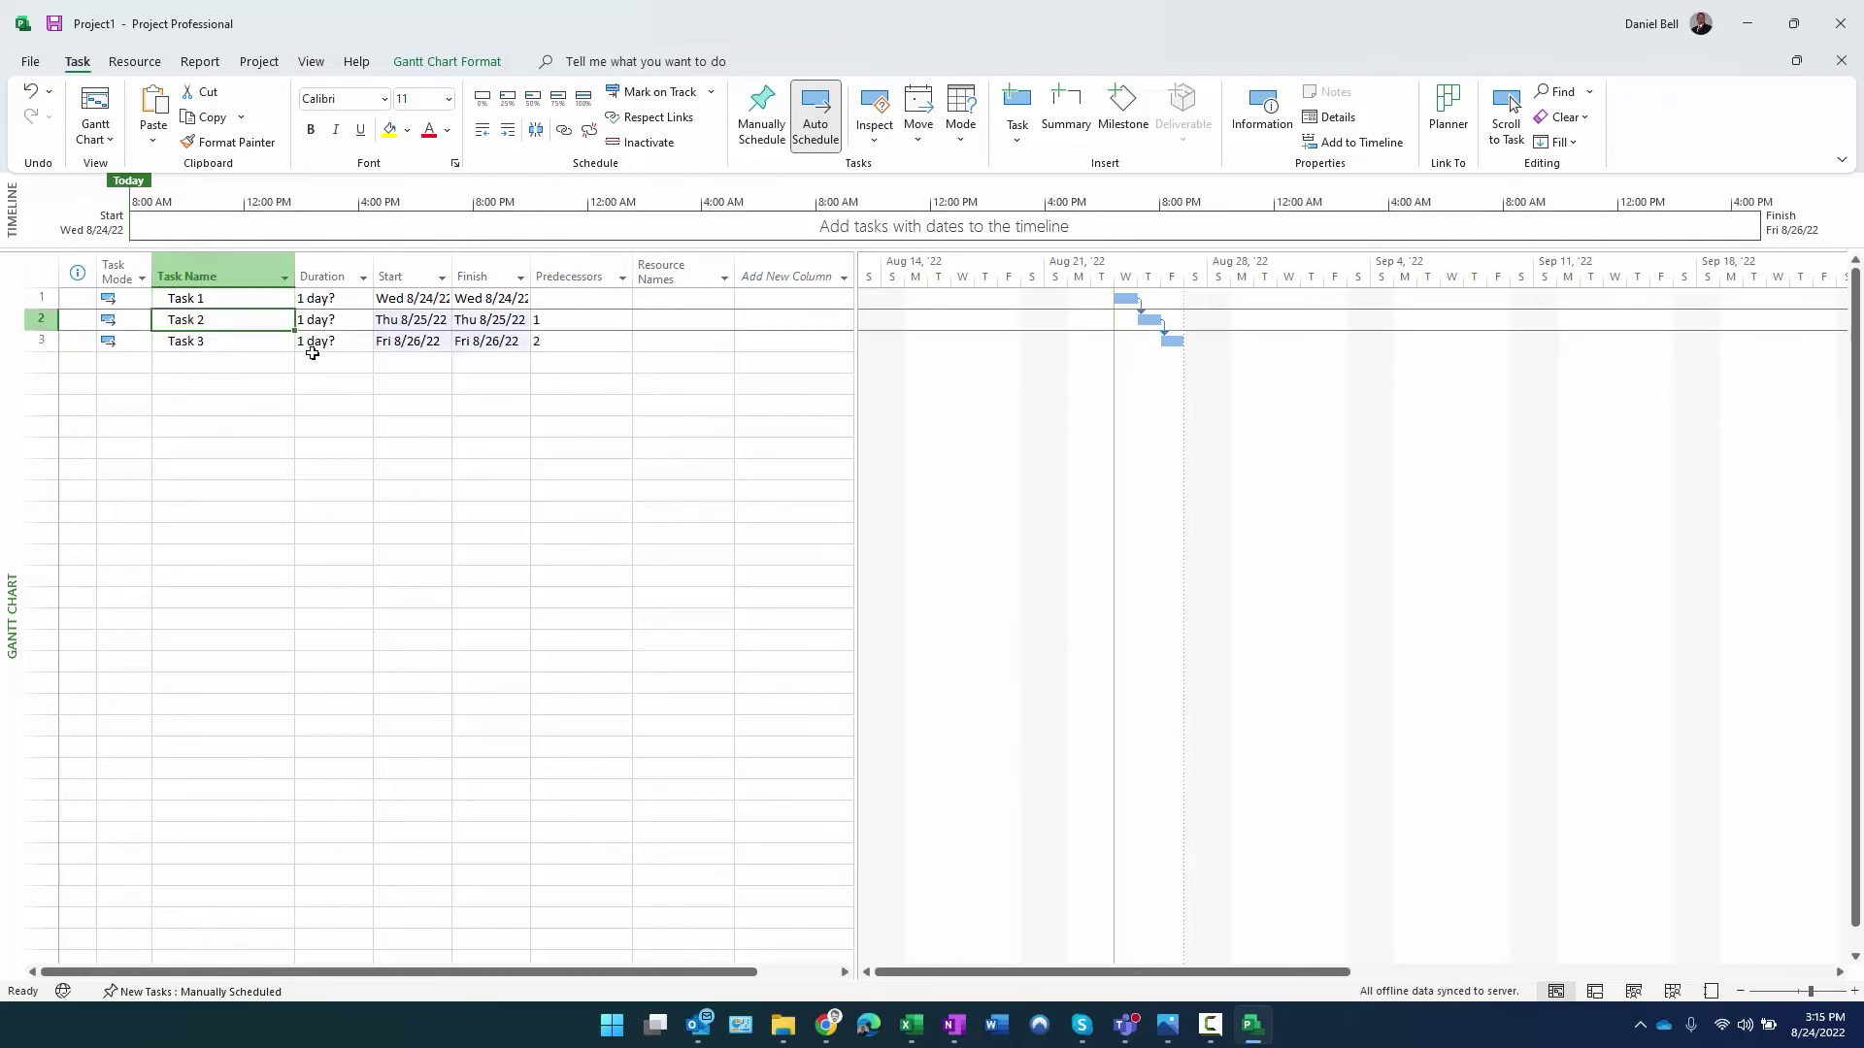
# Add the demo user from the enterprise resource pool to the project team with Build Team from Enterprise
pyautogui.click(720, 300)
pyautogui.click(723, 301)
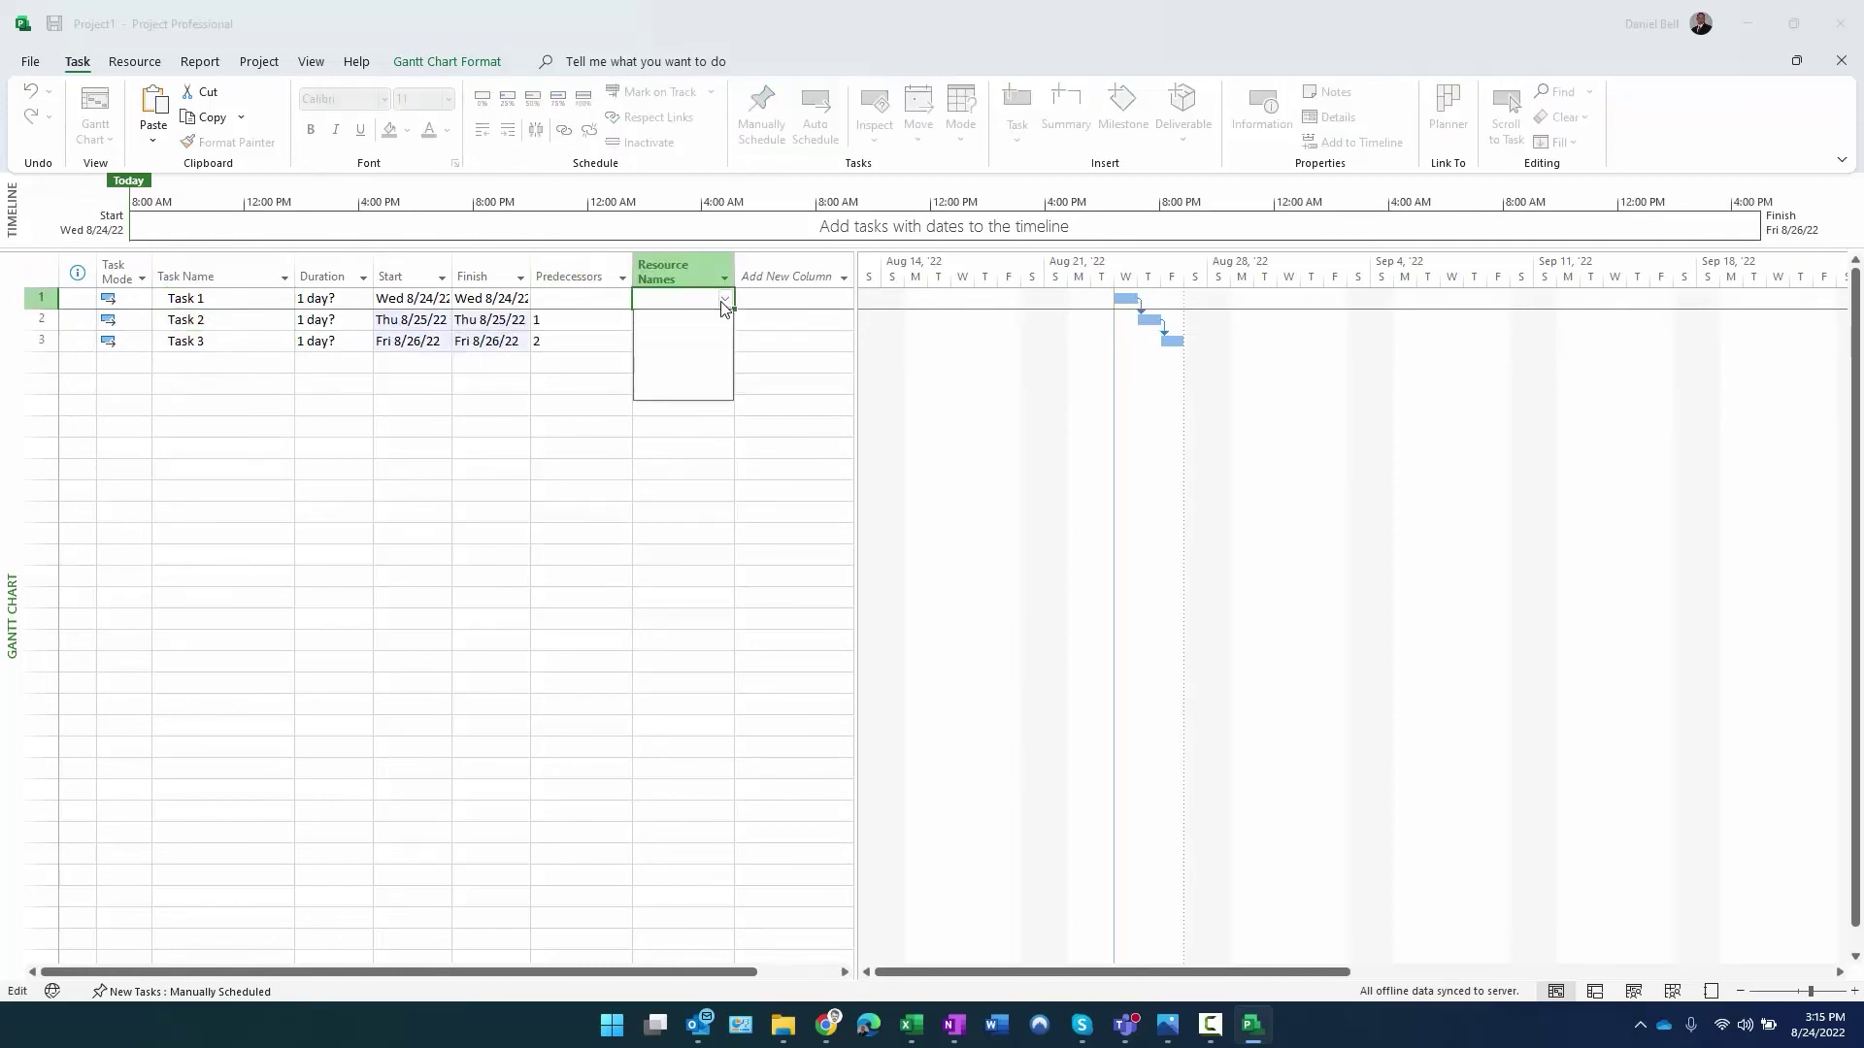
pyautogui.click(723, 301)
pyautogui.click(250, 295)
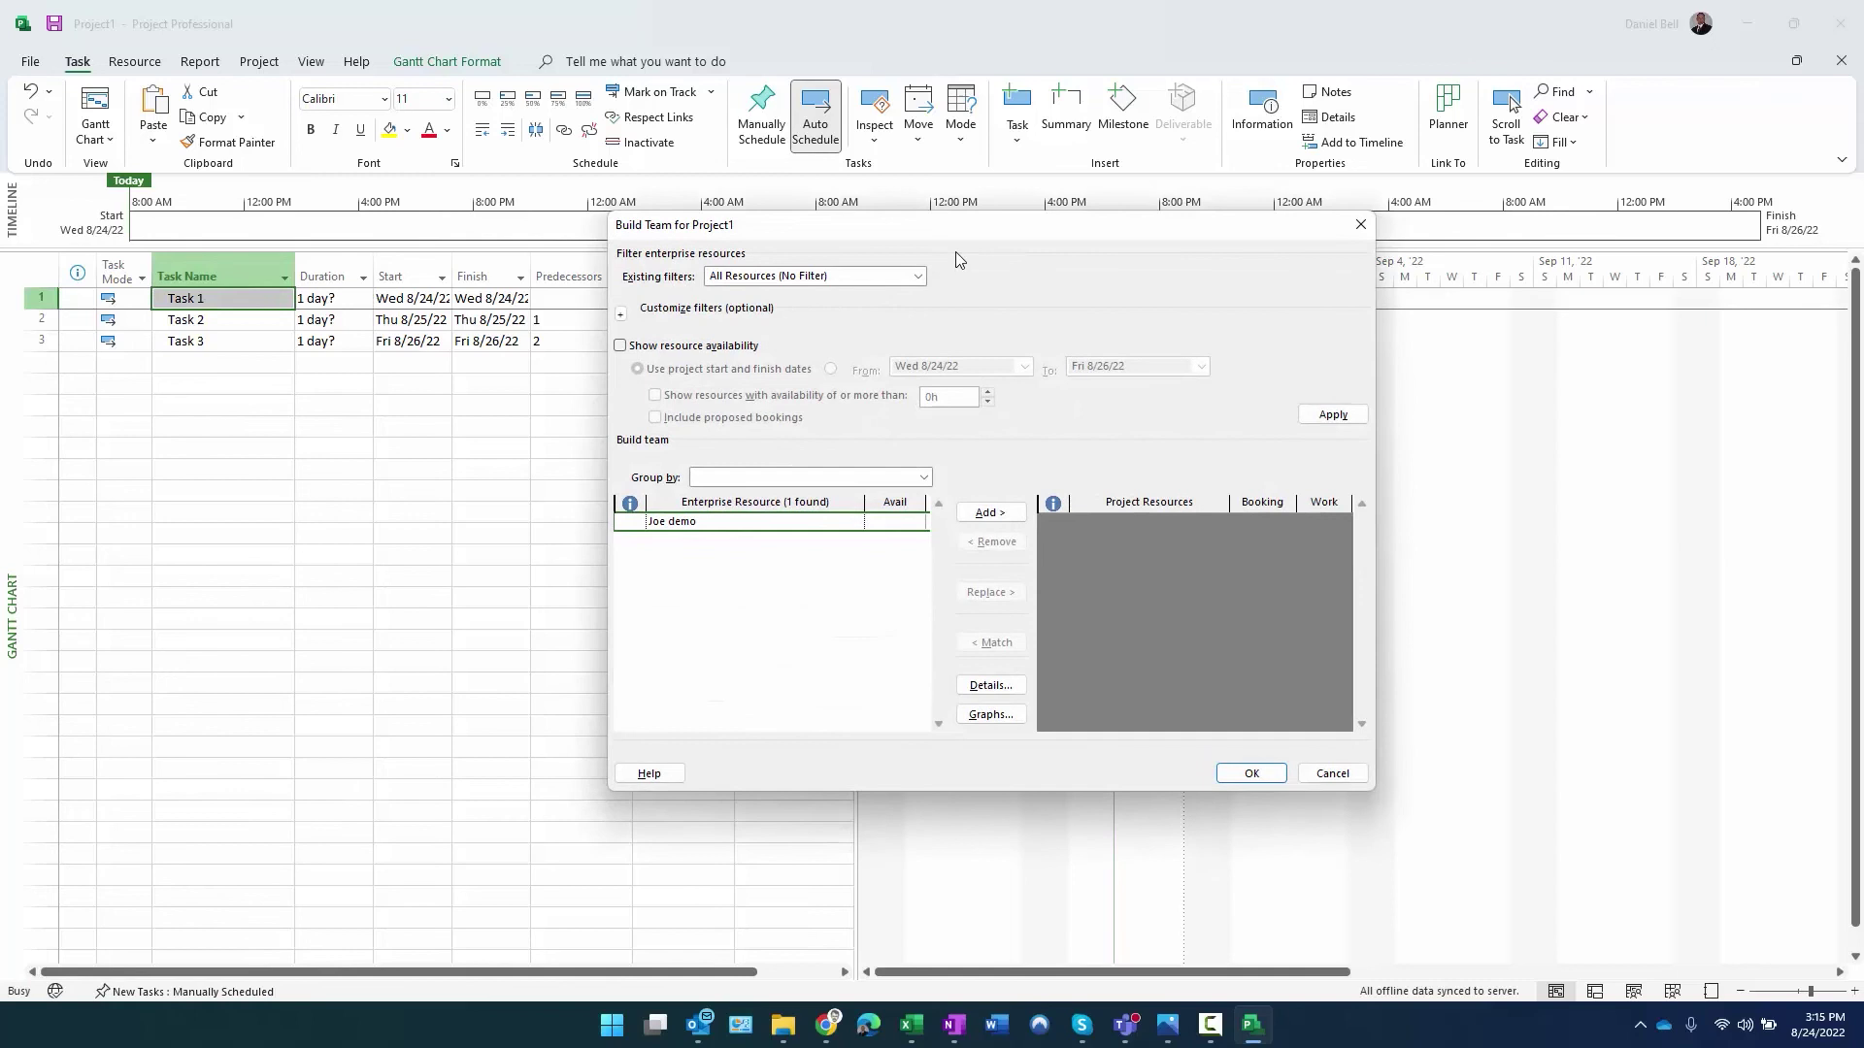
pyautogui.moveTo(982, 231); pyautogui.dragTo(844, 124)
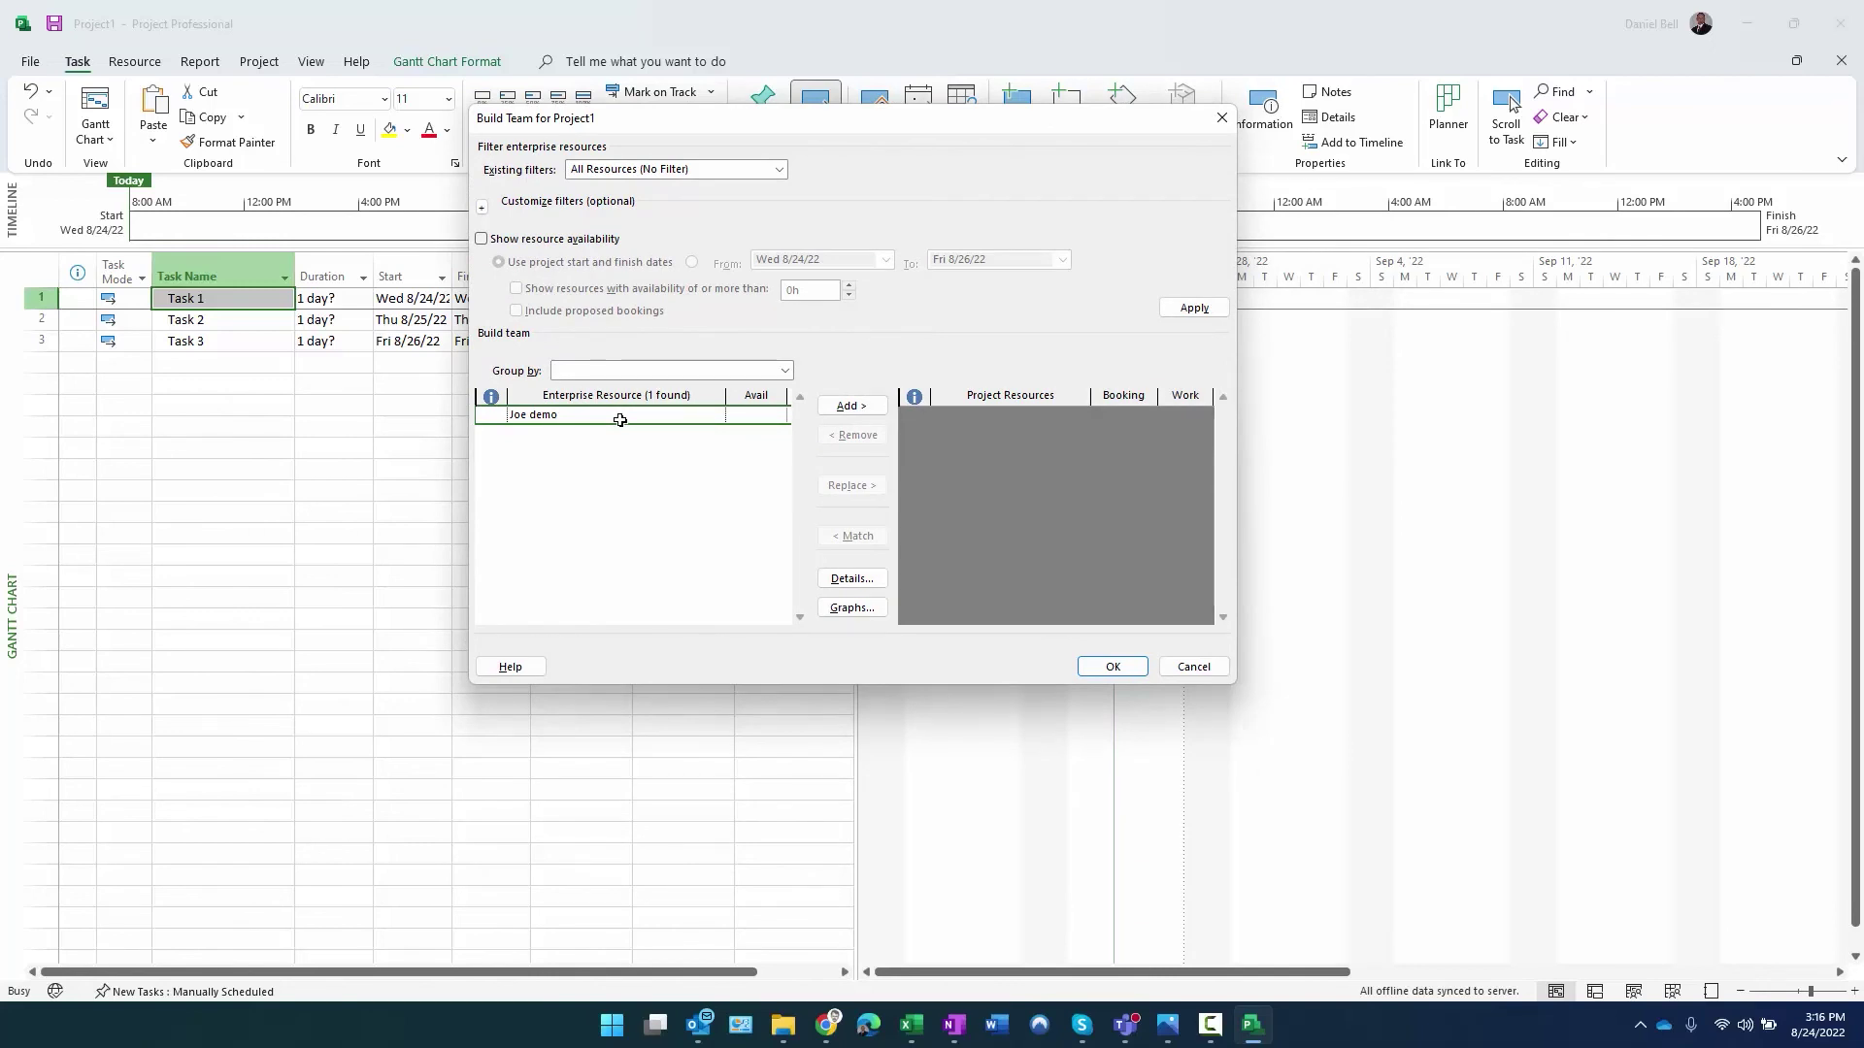
pyautogui.click(867, 414)
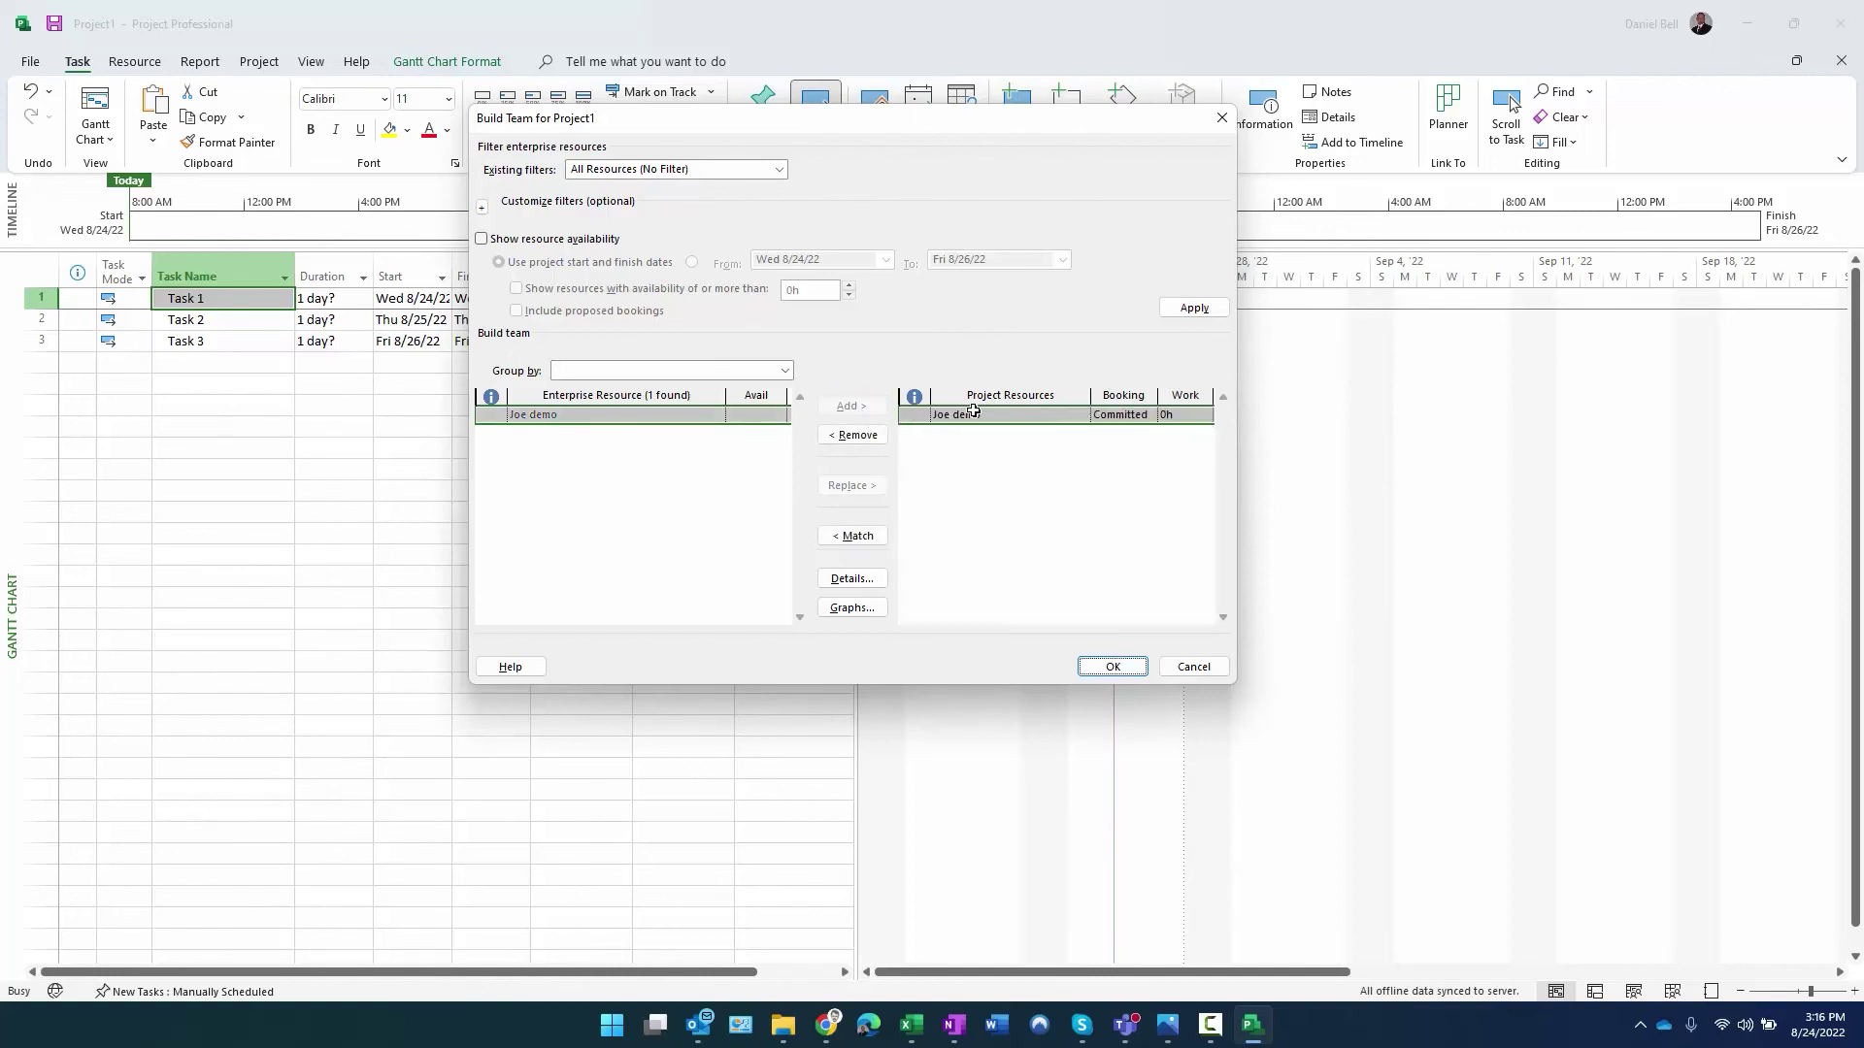
pyautogui.click(1112, 666)
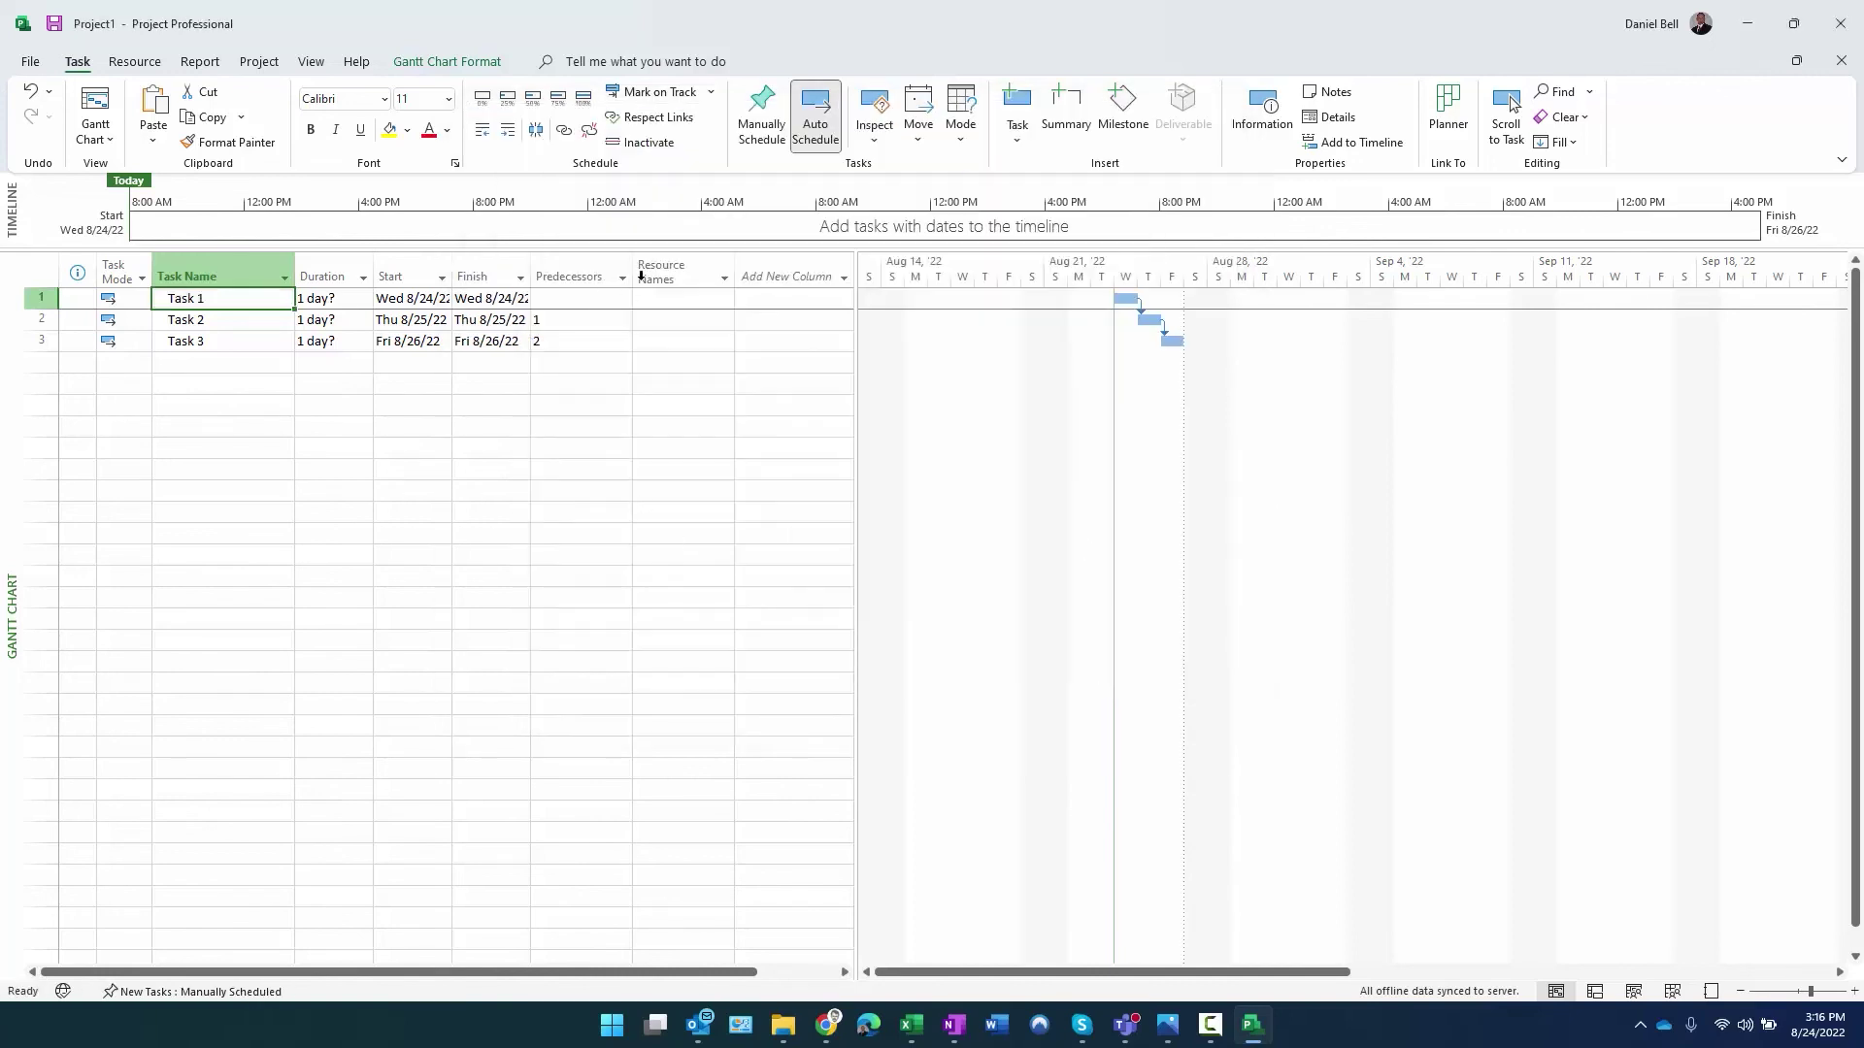
# Assign the demo user to Task 1 and Task 2 in the Resource Names column
pyautogui.click(700, 299)
pyautogui.click(724, 298)
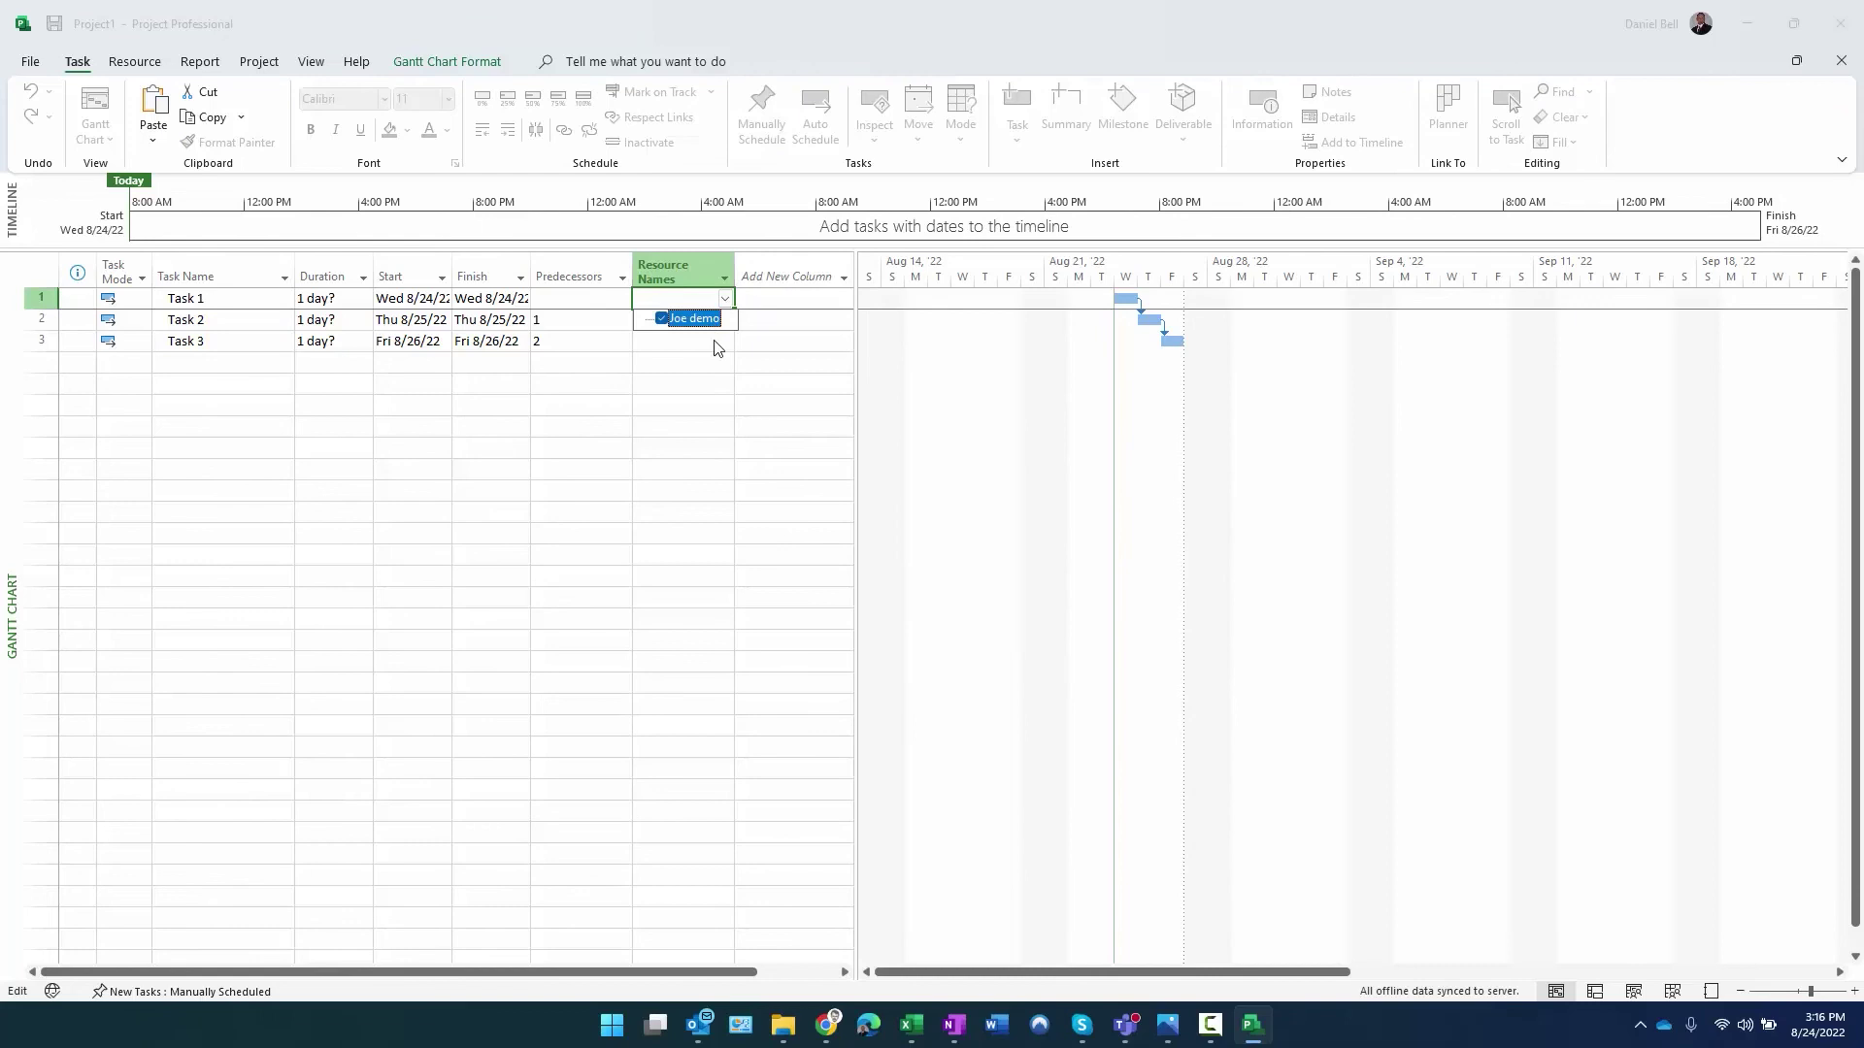
pyautogui.click(720, 345)
pyautogui.click(719, 326)
pyautogui.click(725, 319)
pyautogui.click(662, 340)
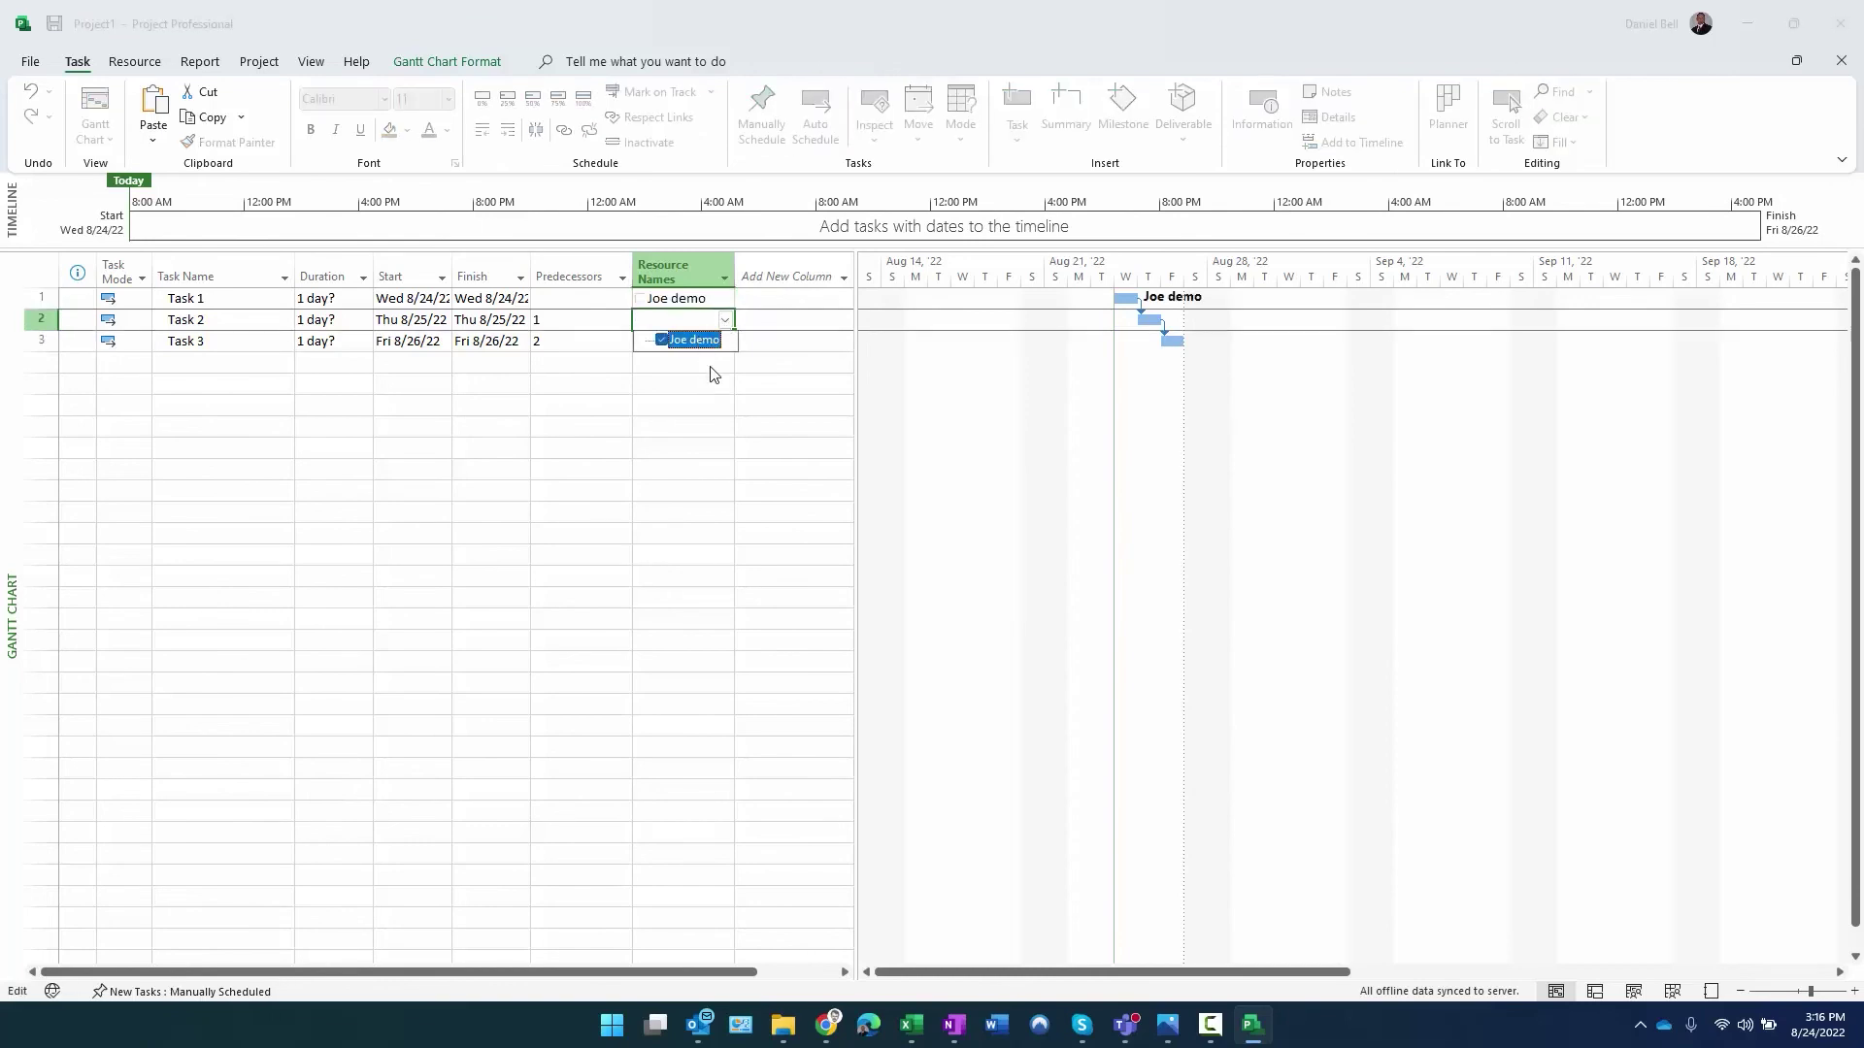
pyautogui.click(708, 340)
# Assign the demo user to Task 3 with Resource > Assign Resources
pyautogui.click(118, 61)
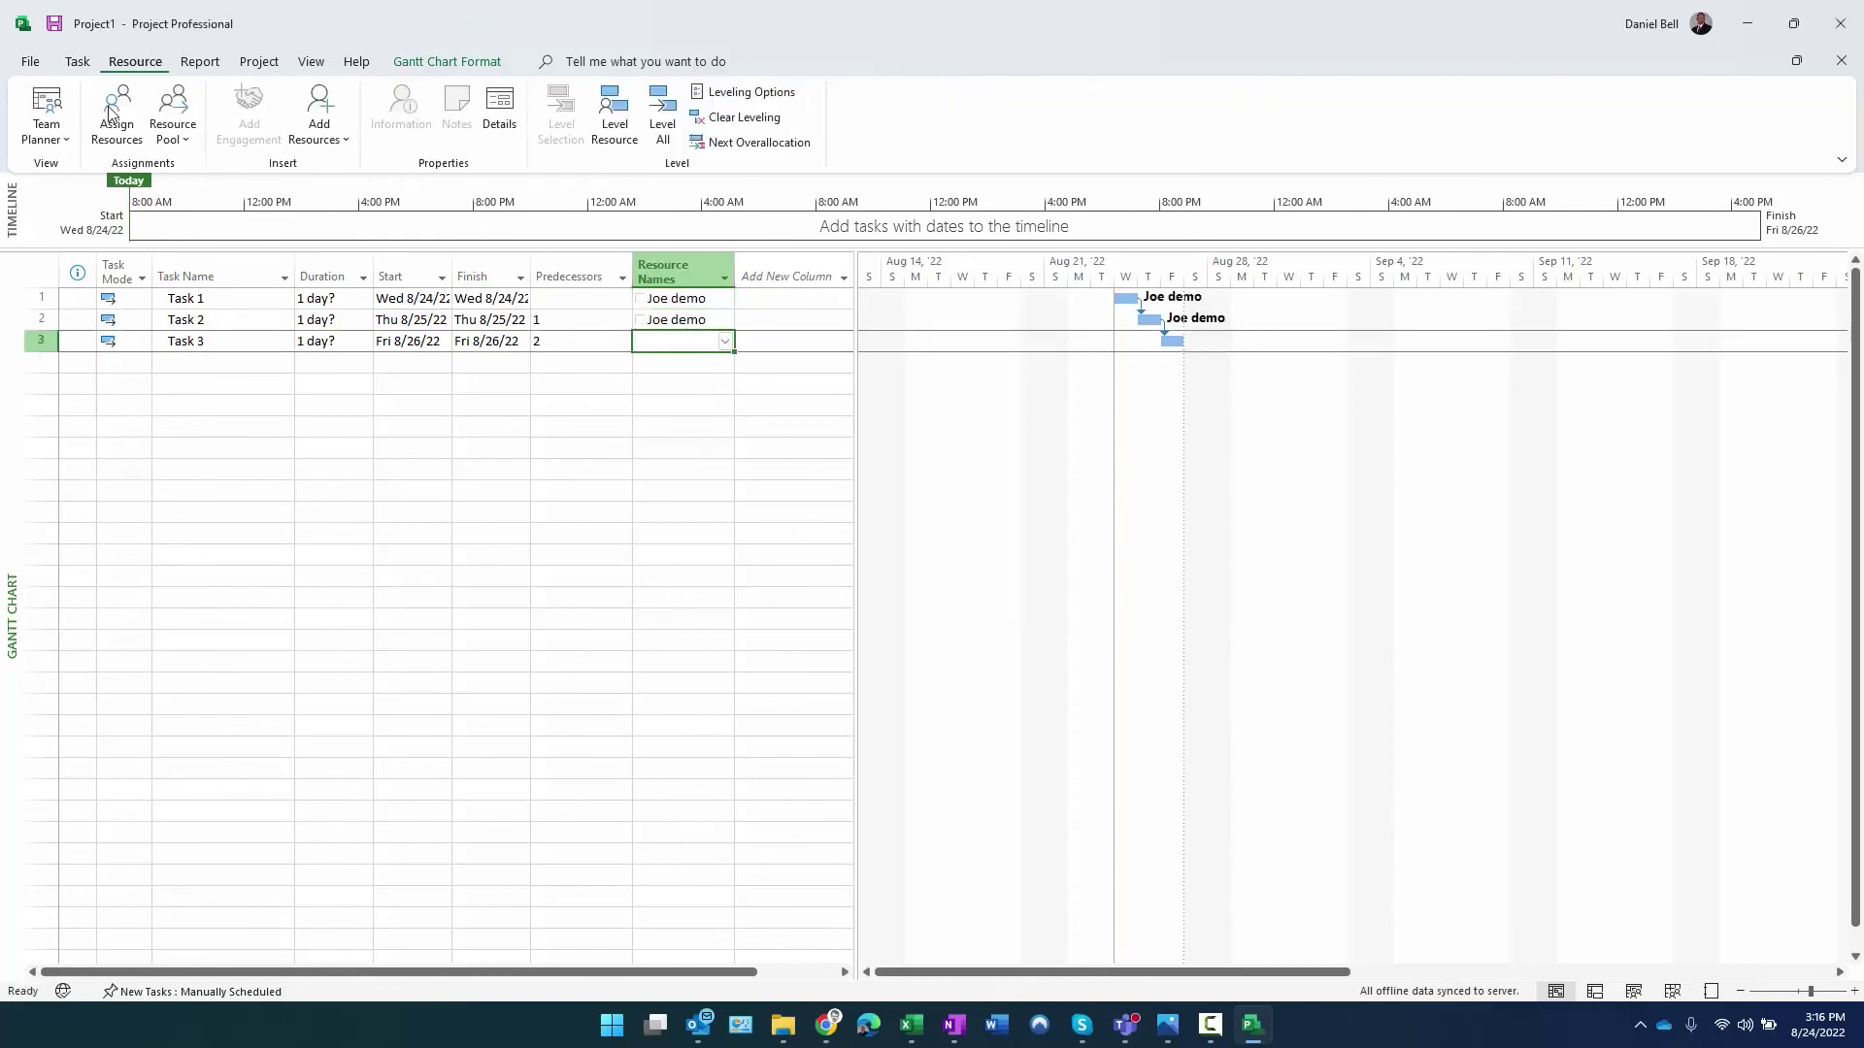
pyautogui.click(115, 115)
pyautogui.click(1178, 415)
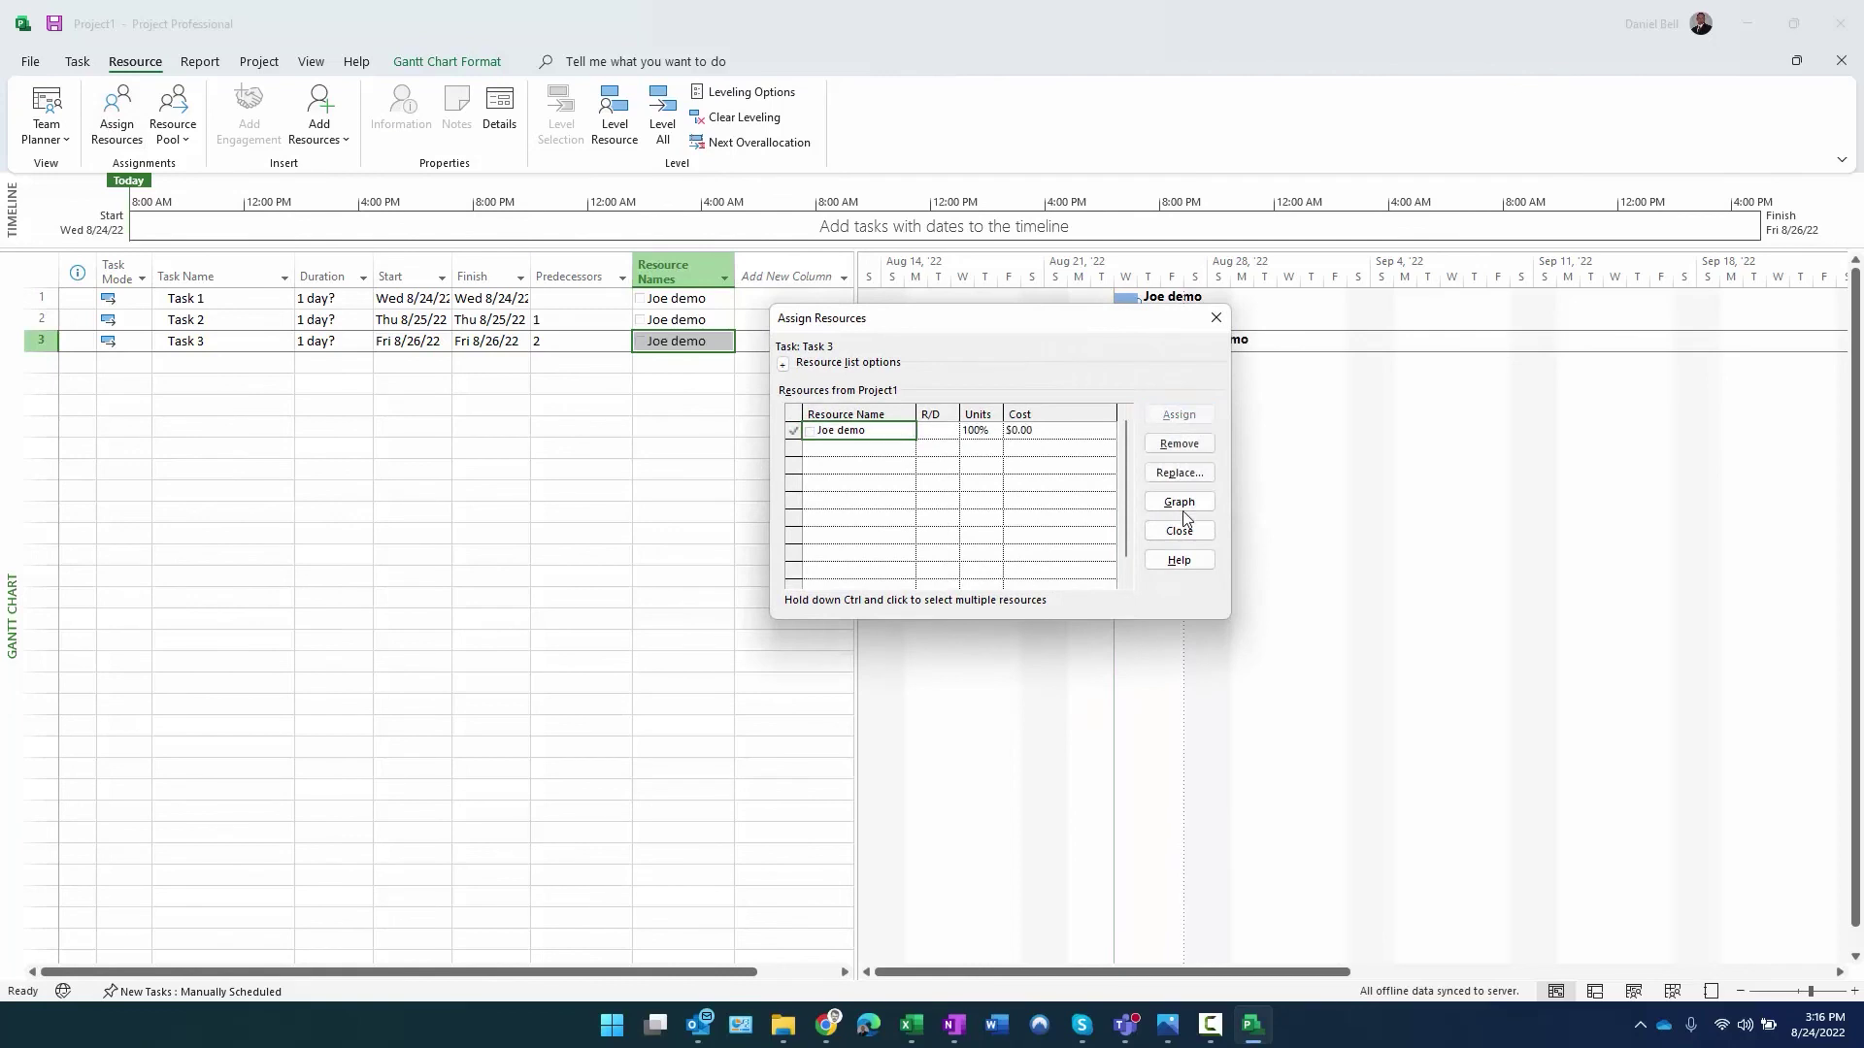
pyautogui.click(1179, 530)
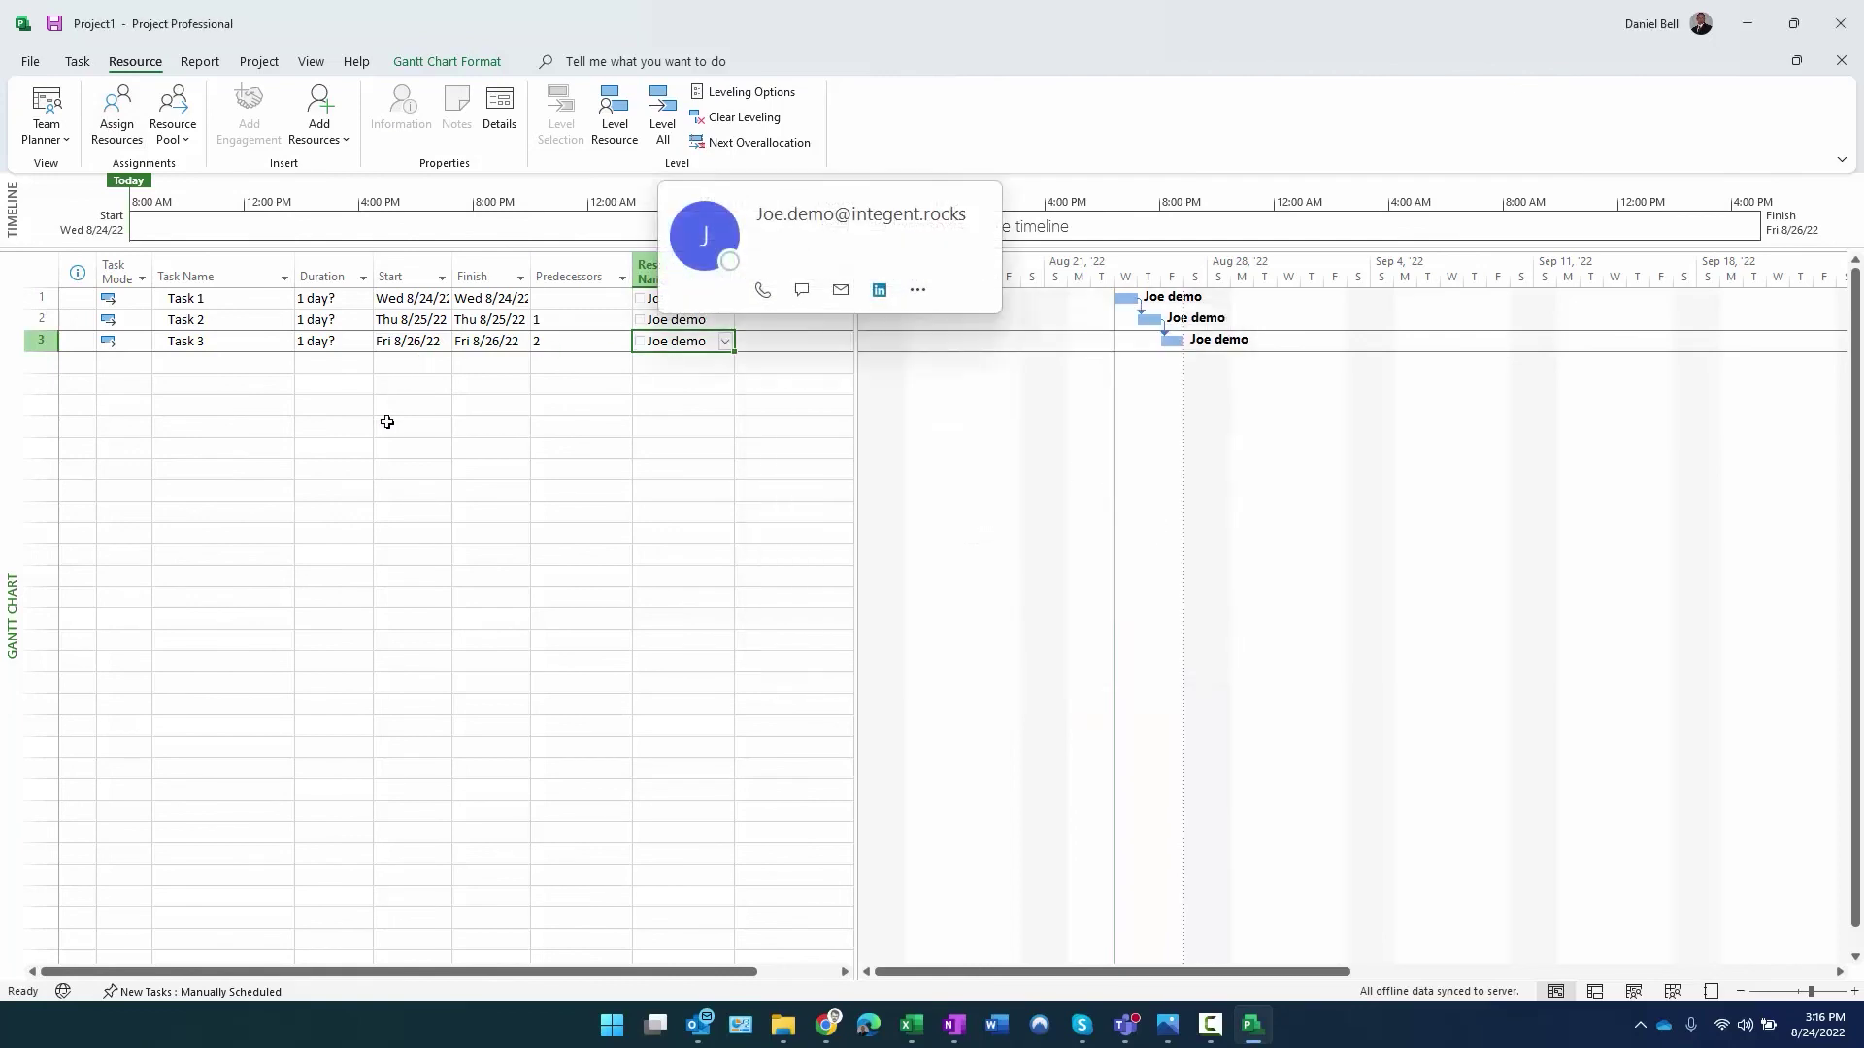